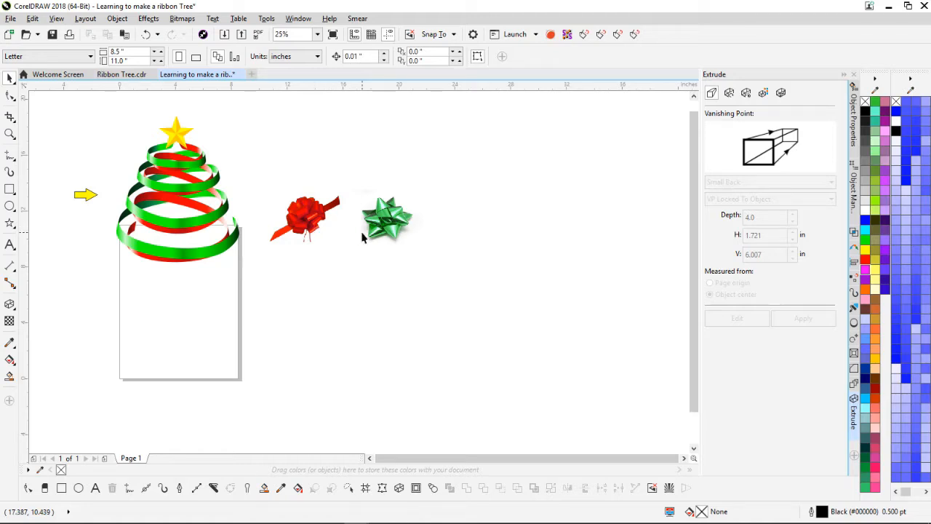
Step: Add nine colours sampled from the red bow image to the document palette
left_click(312, 211)
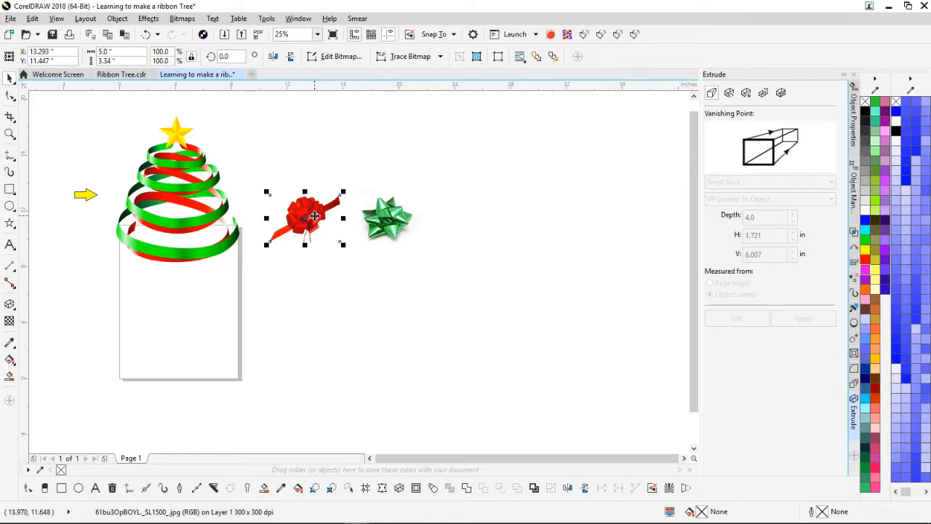
left_click(29, 471)
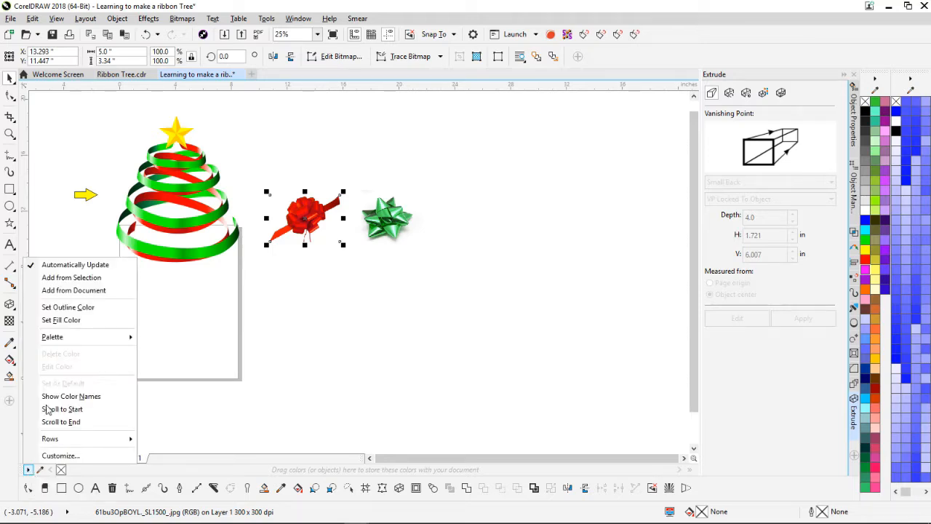
left_click(63, 282)
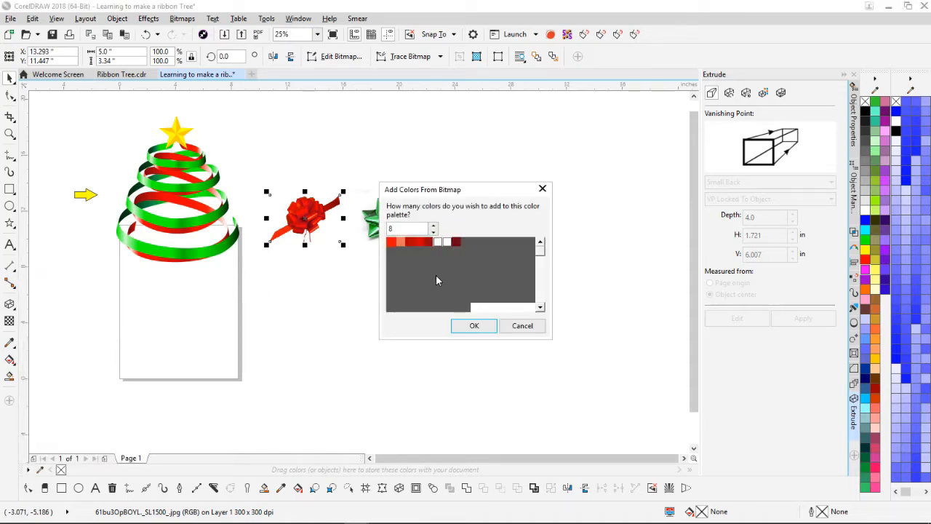
left_click(434, 227)
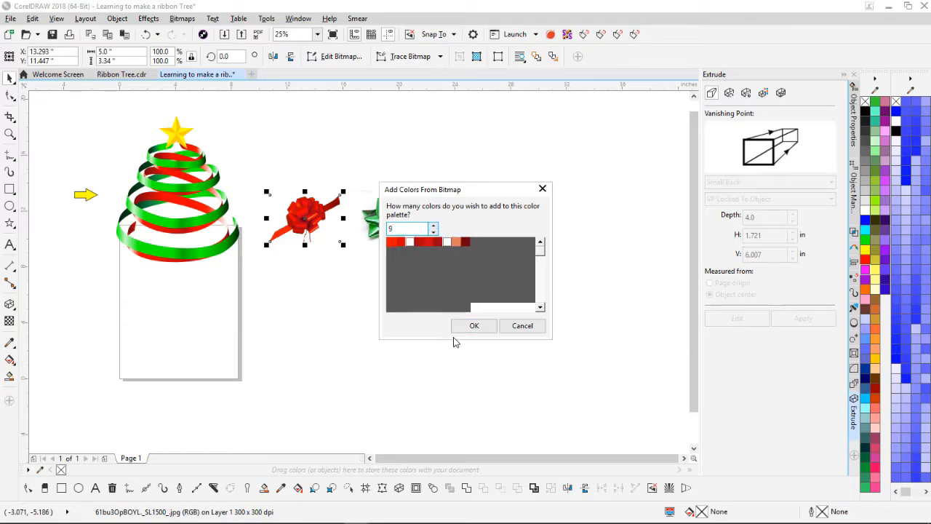
left_click(474, 325)
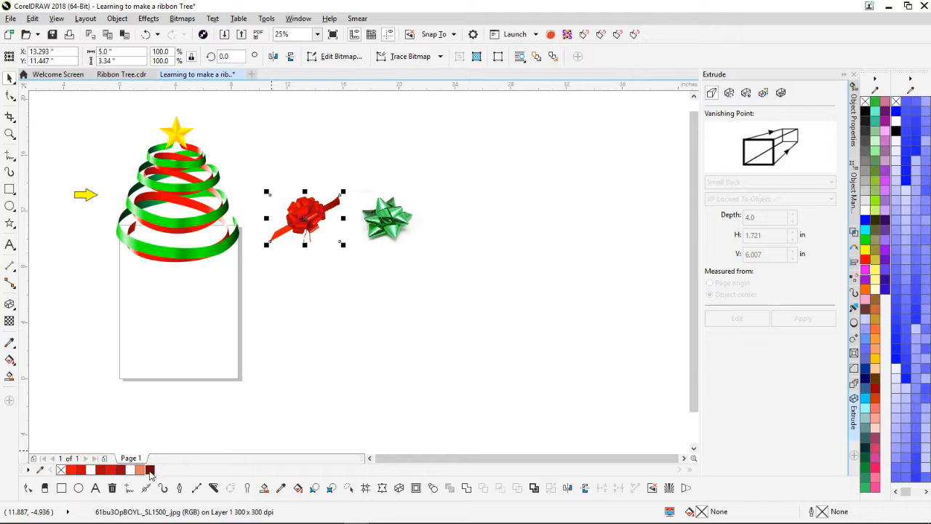
Step: Move the dark red swatch to the palette's front, add the green bow's shades, then delete the green bow
left_click_drag(149, 470, 70, 470)
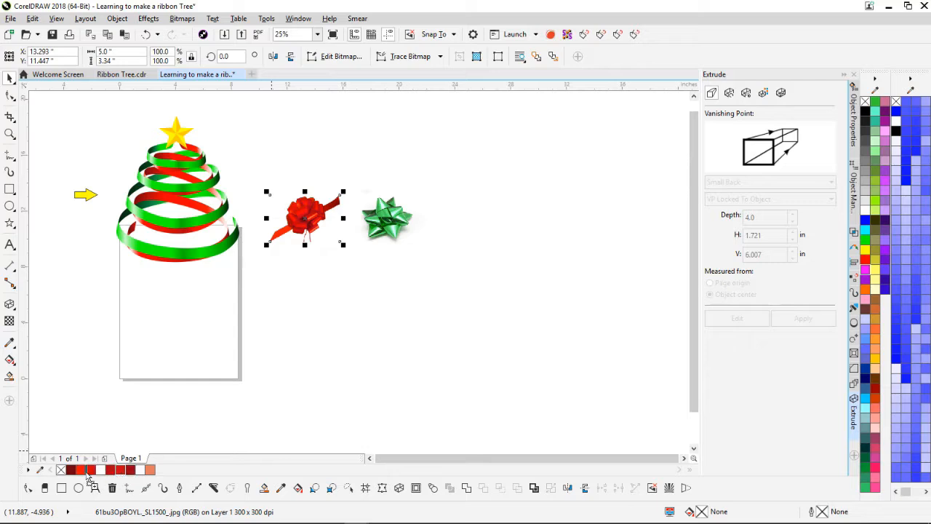
left_click(396, 232)
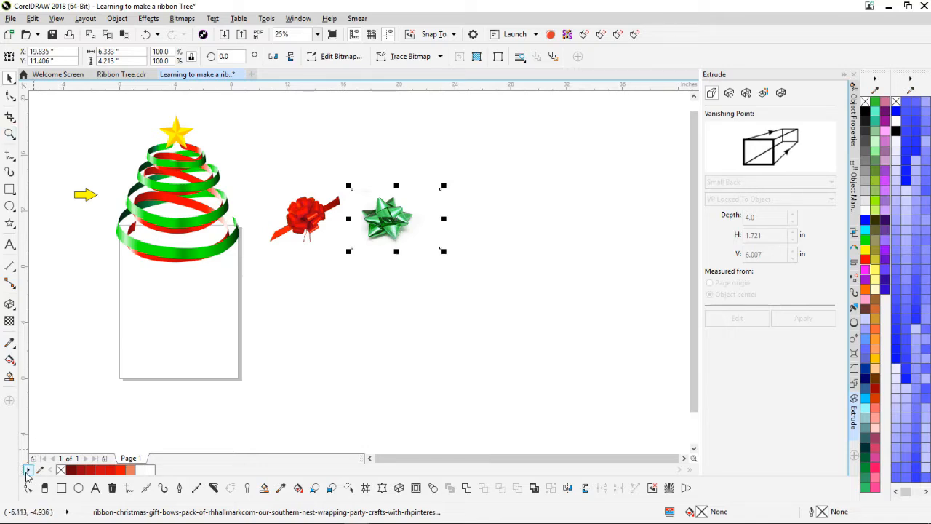
left_click(27, 471)
left_click(51, 275)
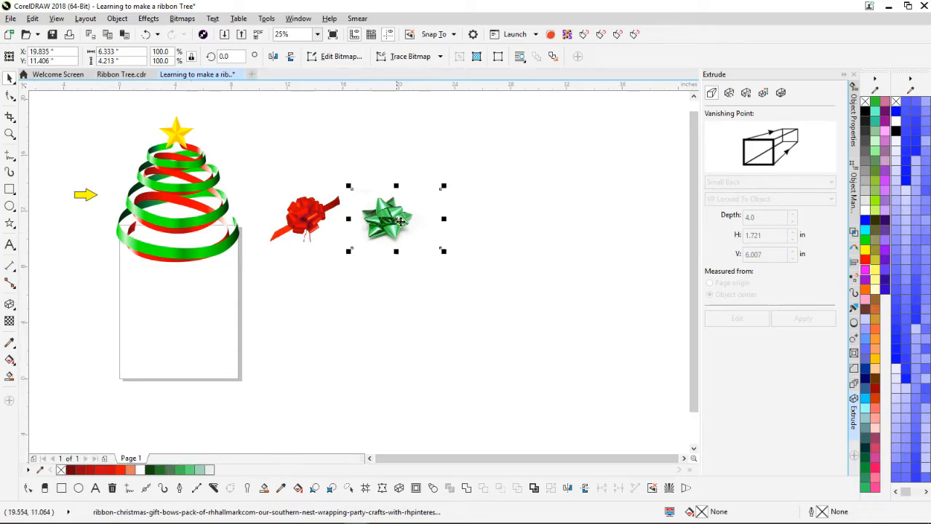
key("Delete")
scroll(399, 220, "up", 1)
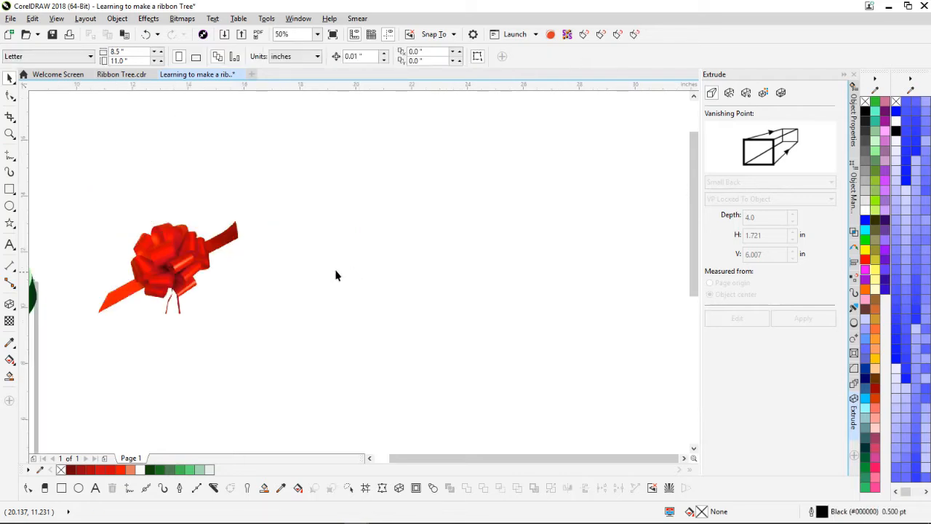
Step: Delete the red bow image from the page
left_click(207, 253)
key("Delete")
scroll(357, 277, "down", 2)
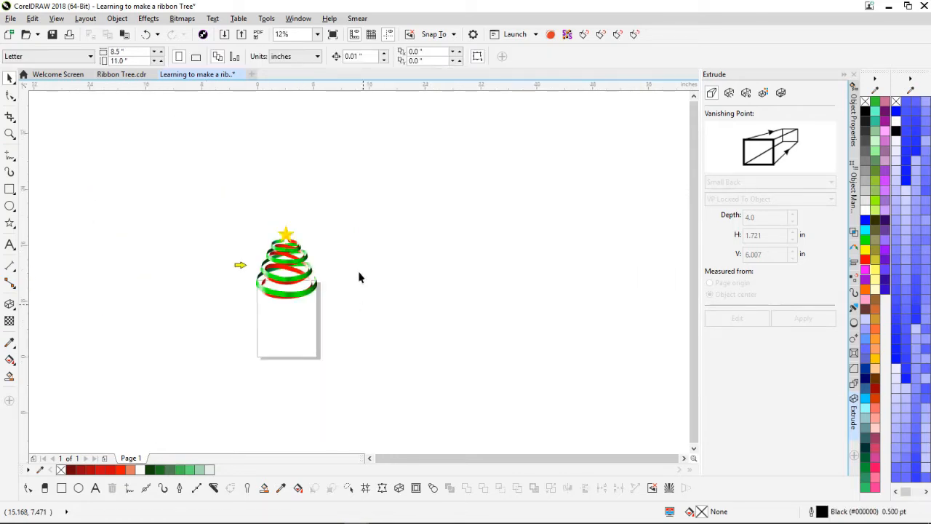
scroll(367, 278, "up", 1)
Step: Start a straight-segment line (F5) with a short stem and the first two diamond-shaped loops
key("F5")
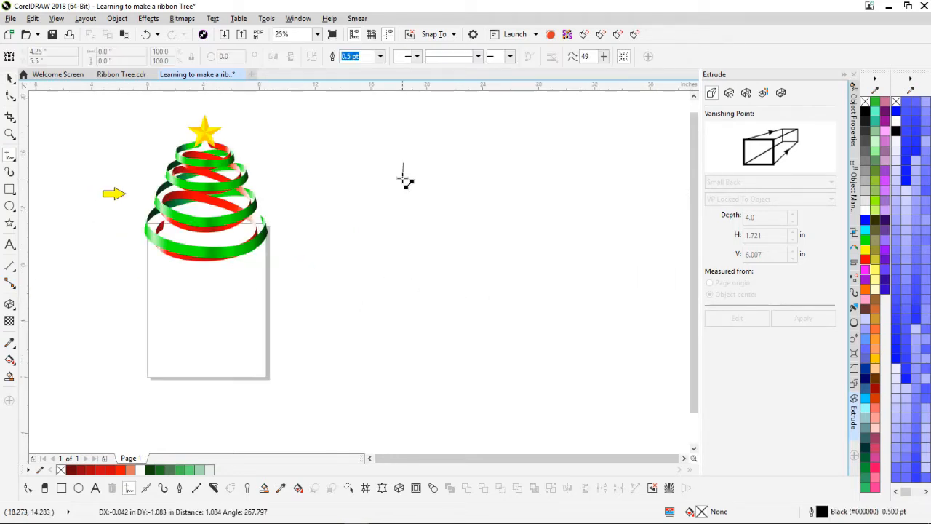
left_click_drag(403, 176, 402, 163)
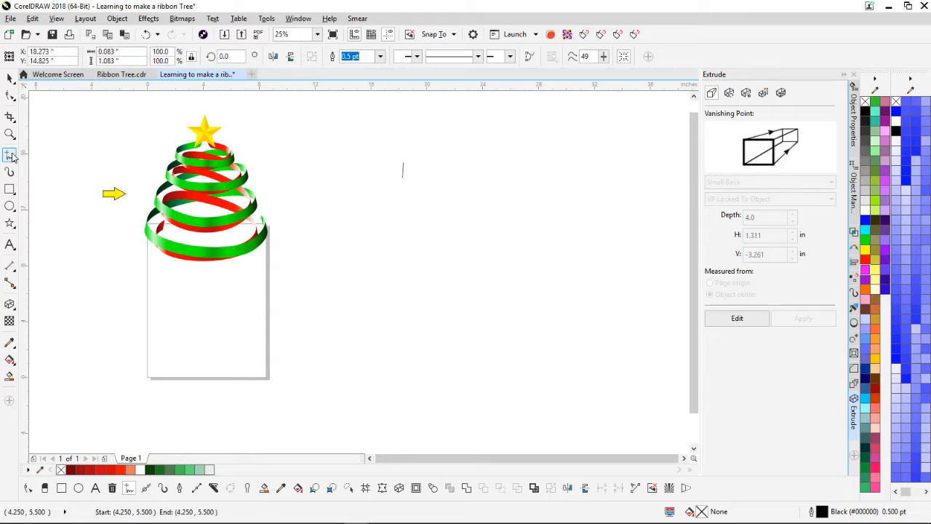
left_click(403, 177)
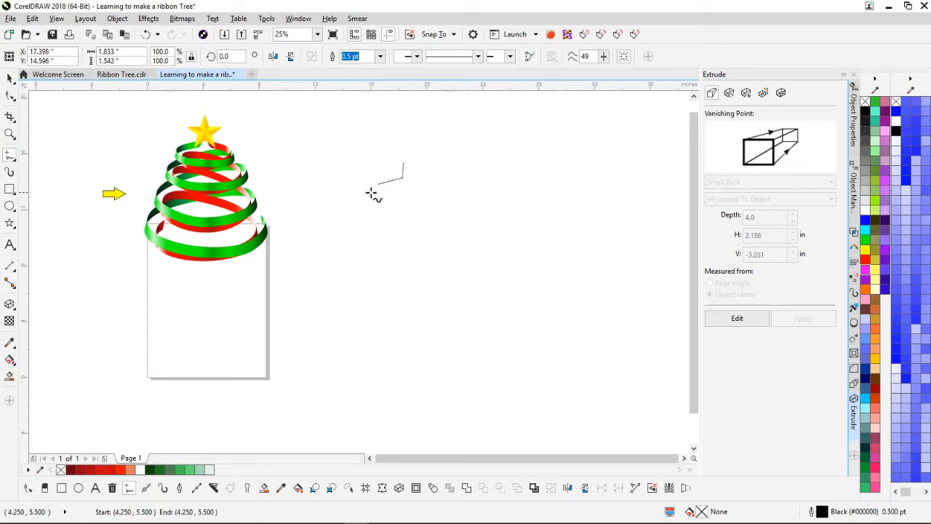
left_click(376, 185)
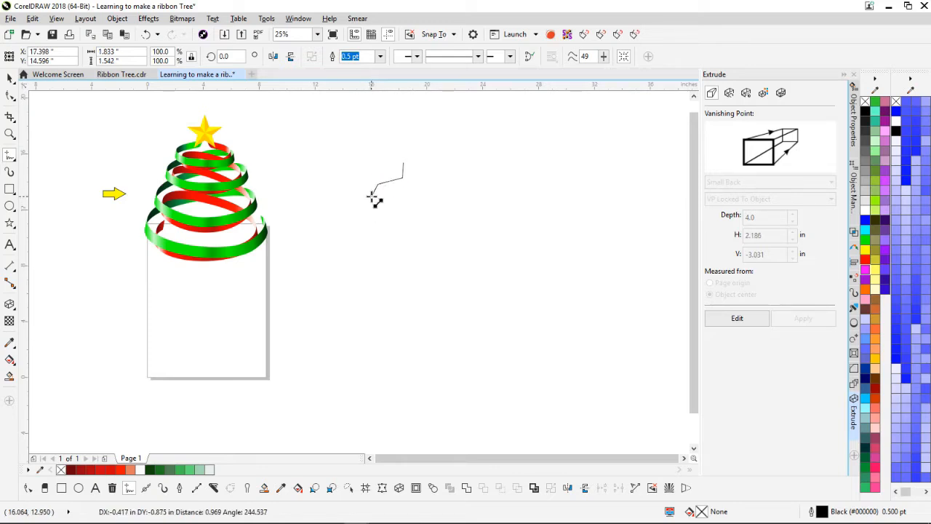
left_click(371, 196)
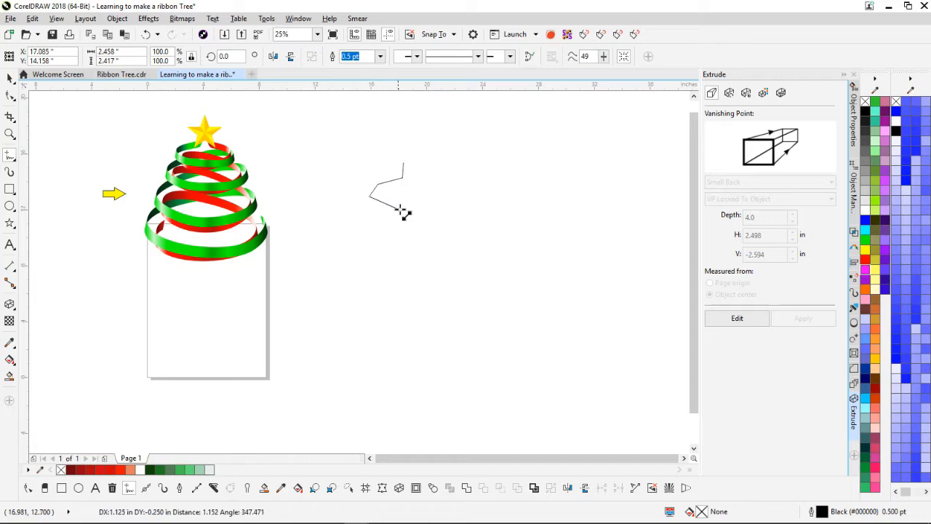
left_click(427, 205)
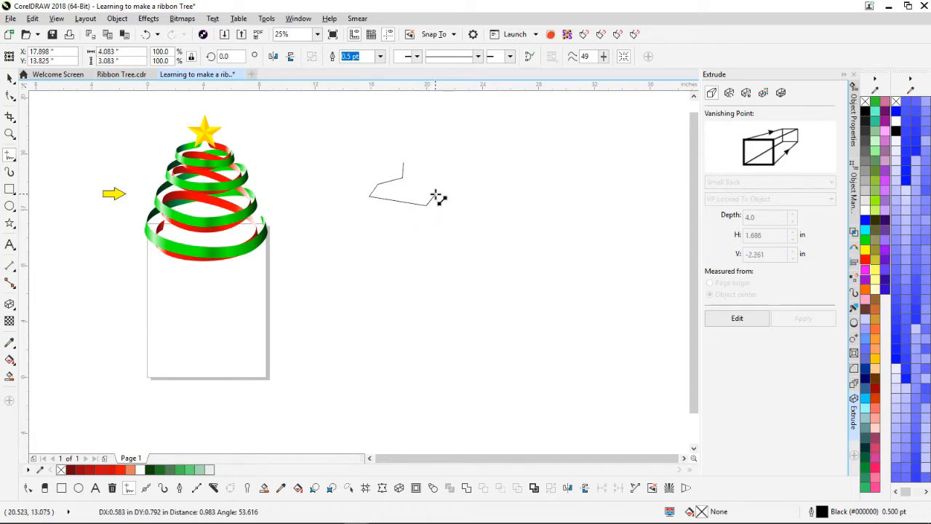
left_click(450, 193)
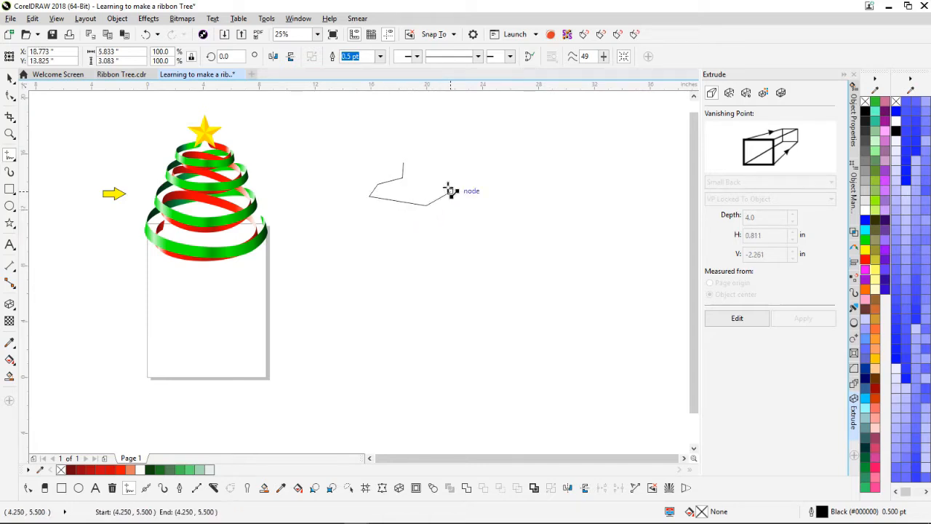
left_click(413, 191)
left_click(351, 231)
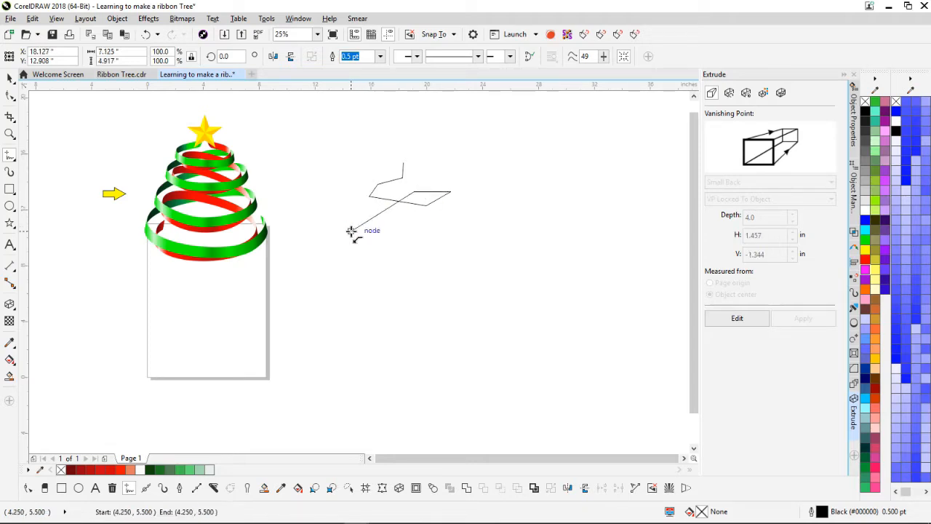
left_click(431, 243)
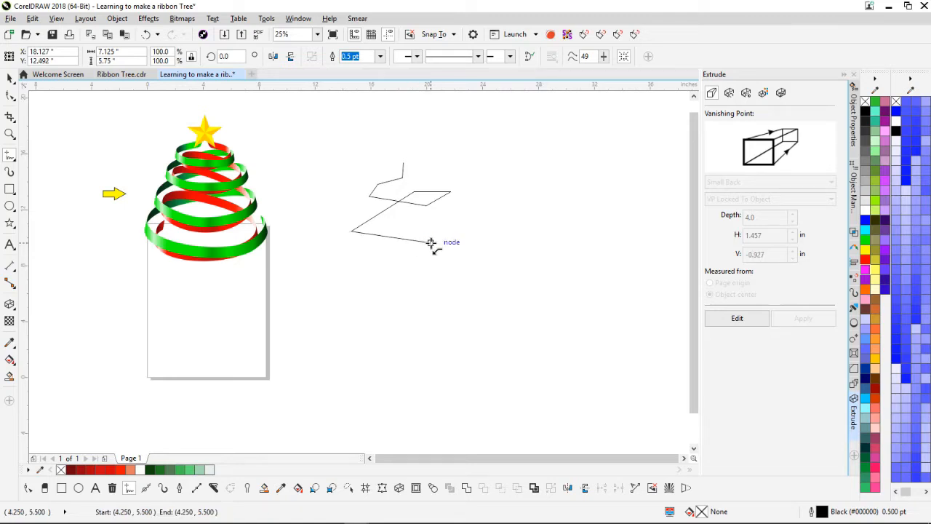
left_click(468, 221)
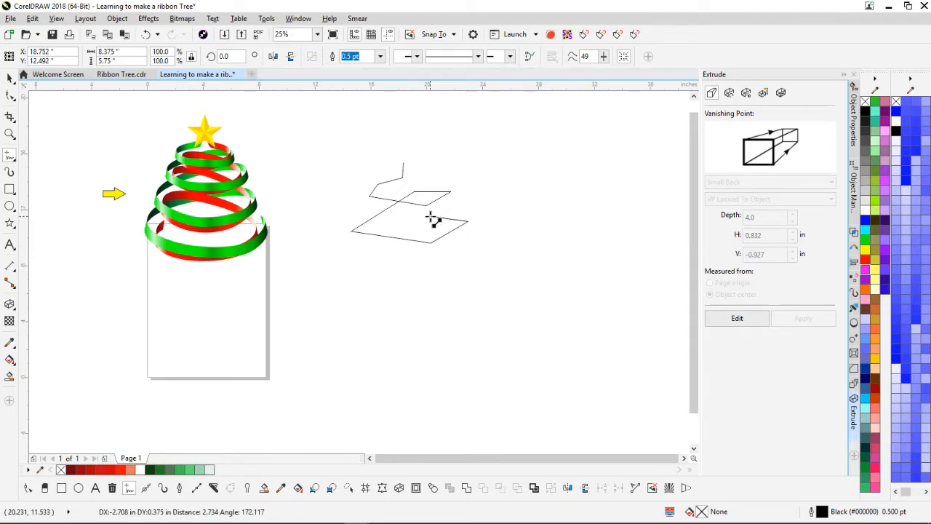
left_click(430, 217)
Step: Continue the zigzag with the third and bottom loops, then finish the line with a short end segment
left_click(338, 275)
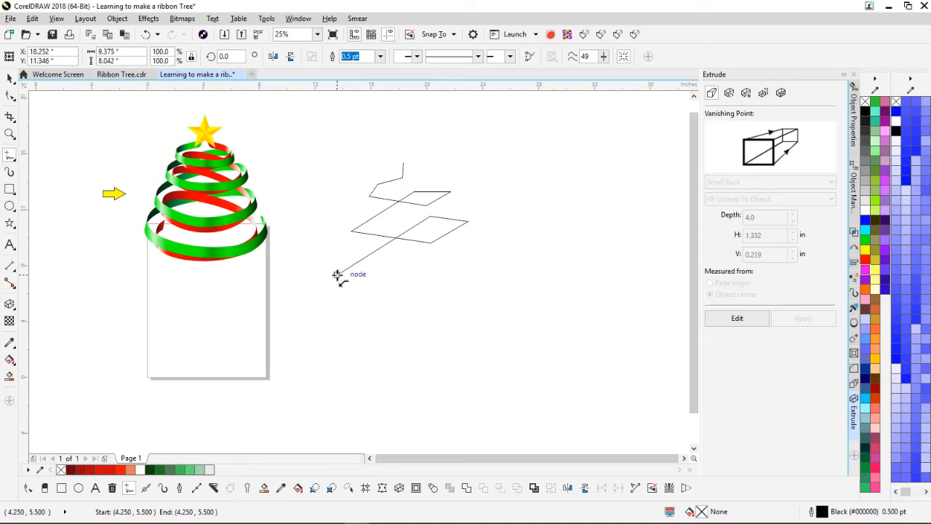
left_click(425, 290)
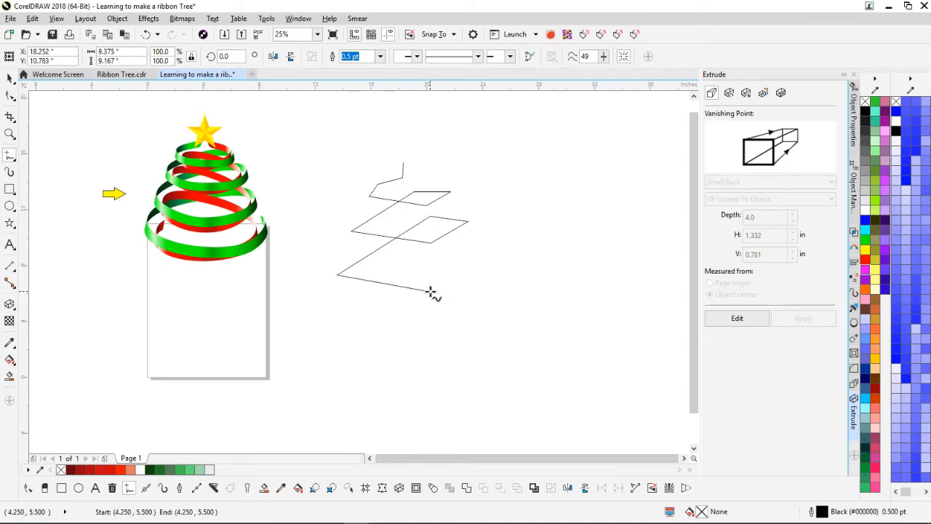
left_click(473, 266)
left_click(420, 264)
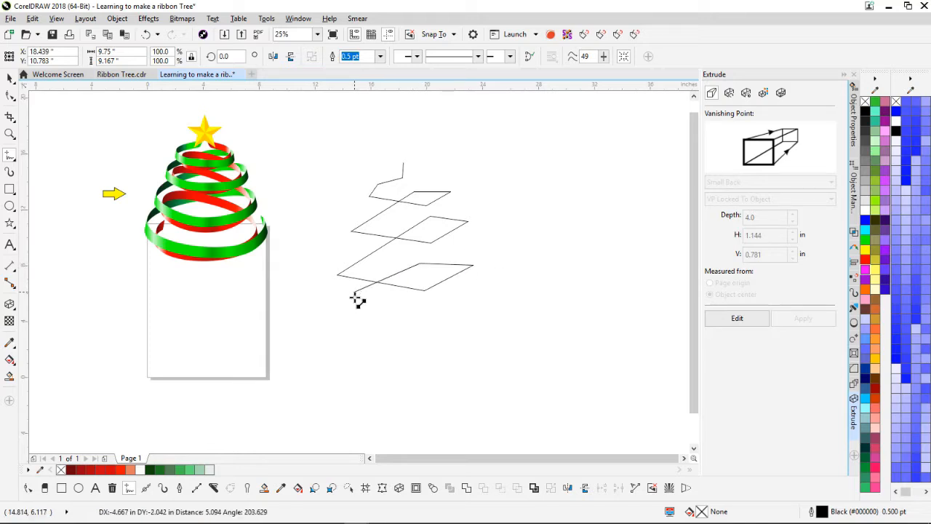
left_click(324, 315)
left_click(430, 334)
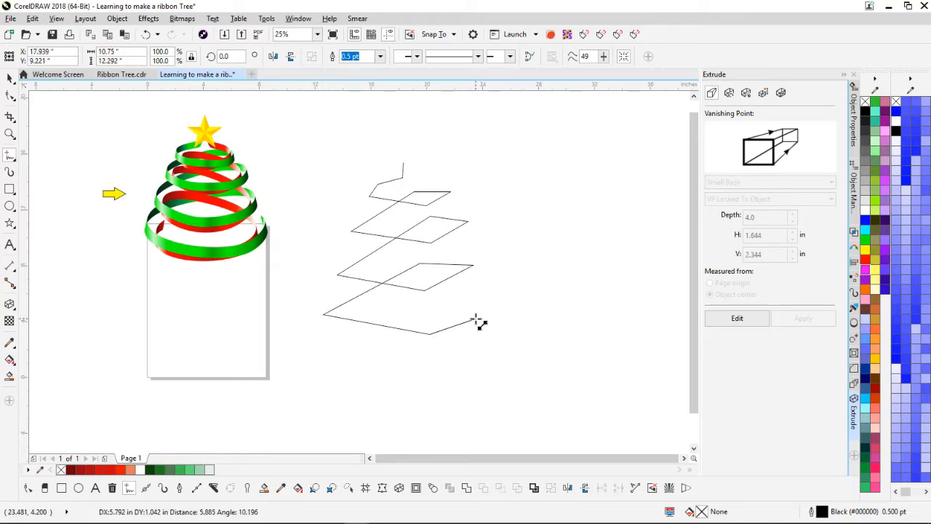
left_click(493, 313)
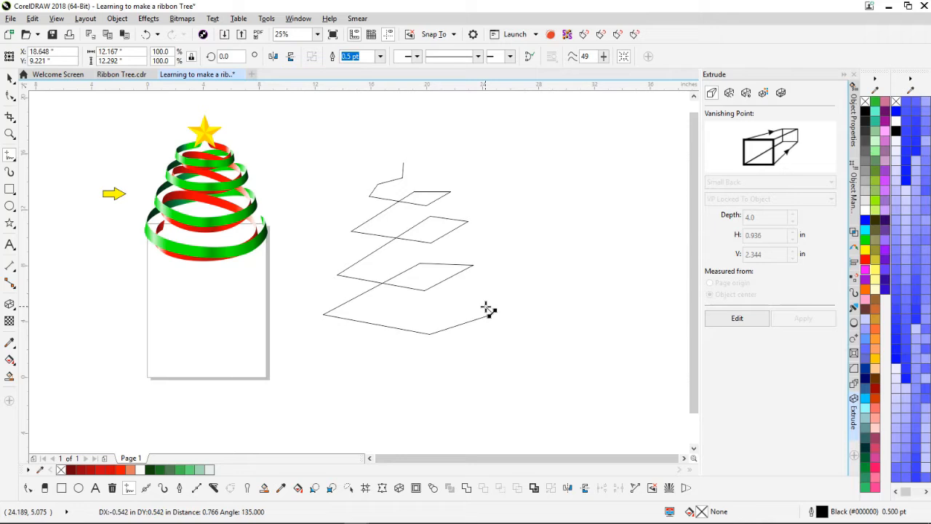
double_click(487, 306)
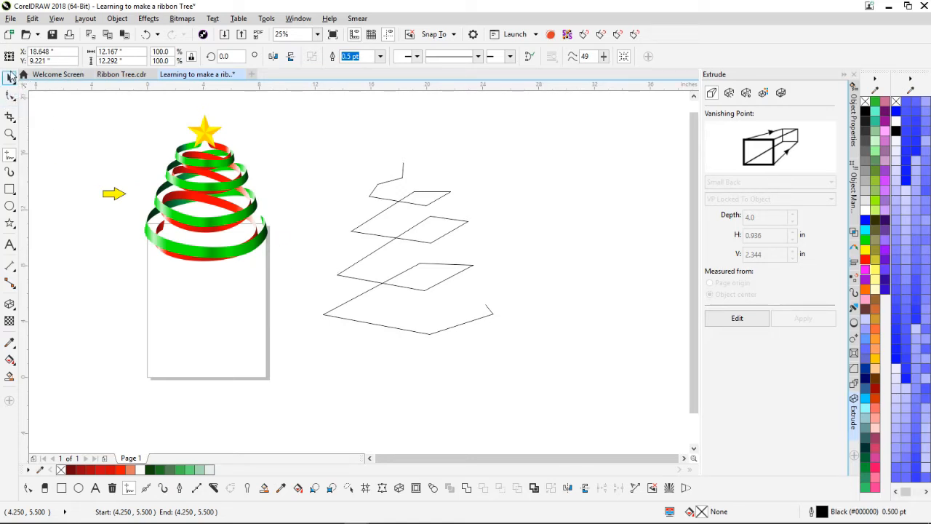
Step: Select all 19 nodes of the zigzag outline, convert them to curves and make them smooth and symmetrical
left_click(10, 95)
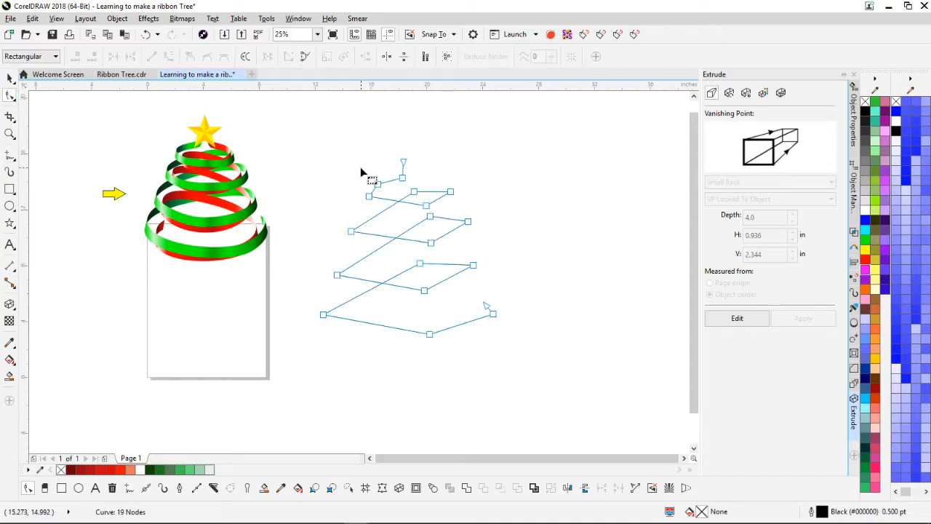
left_click(448, 57)
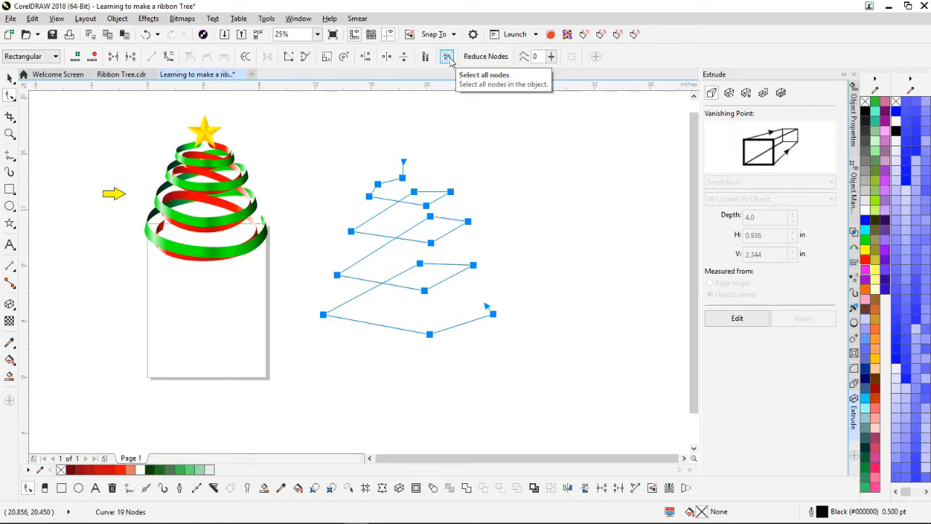
left_click(168, 57)
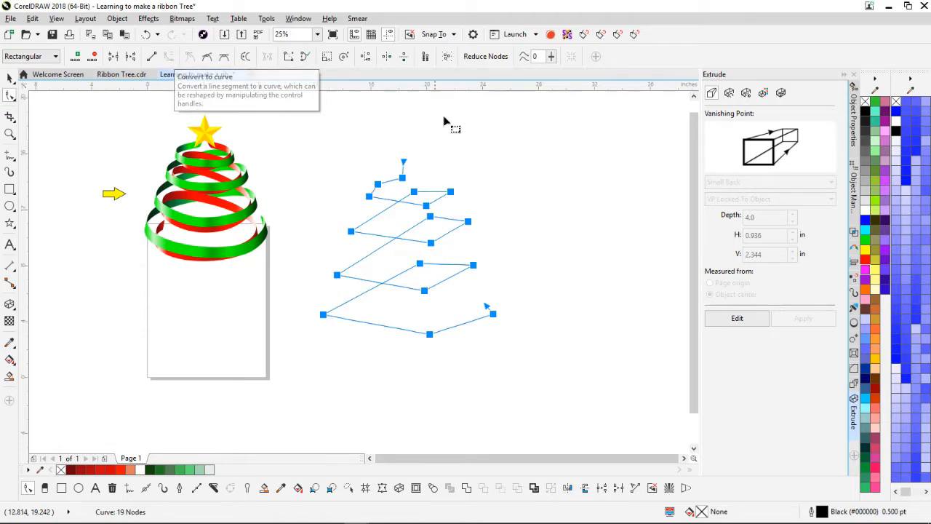
left_click(224, 58)
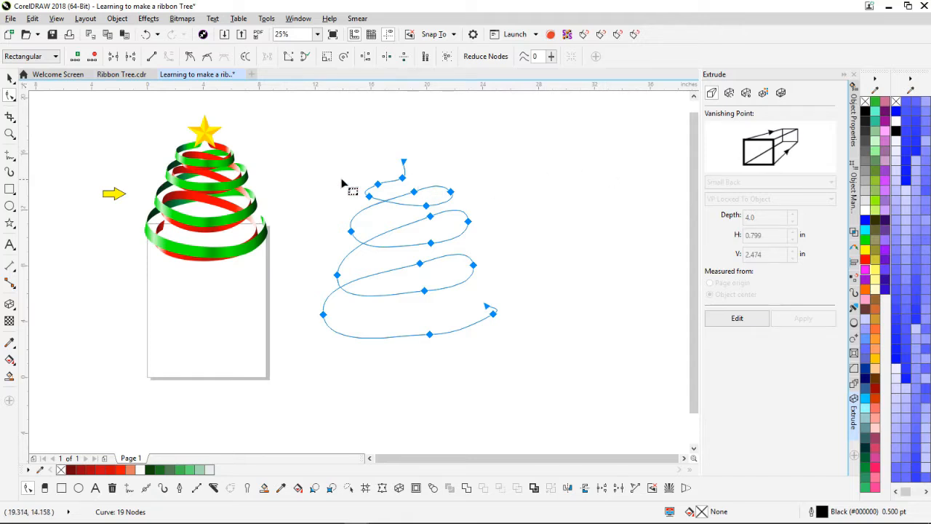
Step: Delete redundant nodes near the top of the spiral and adjust the top loop's bend
left_click(10, 94)
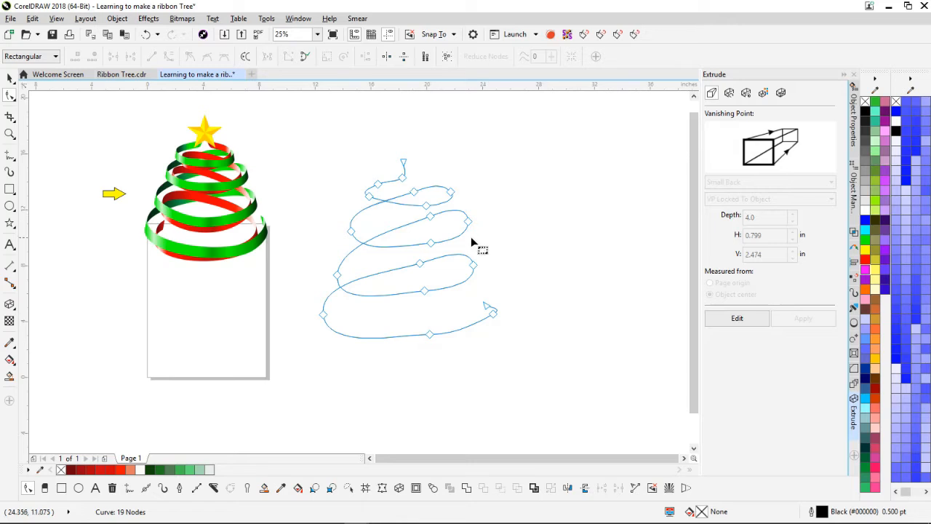
scroll(480, 246, "up", 2)
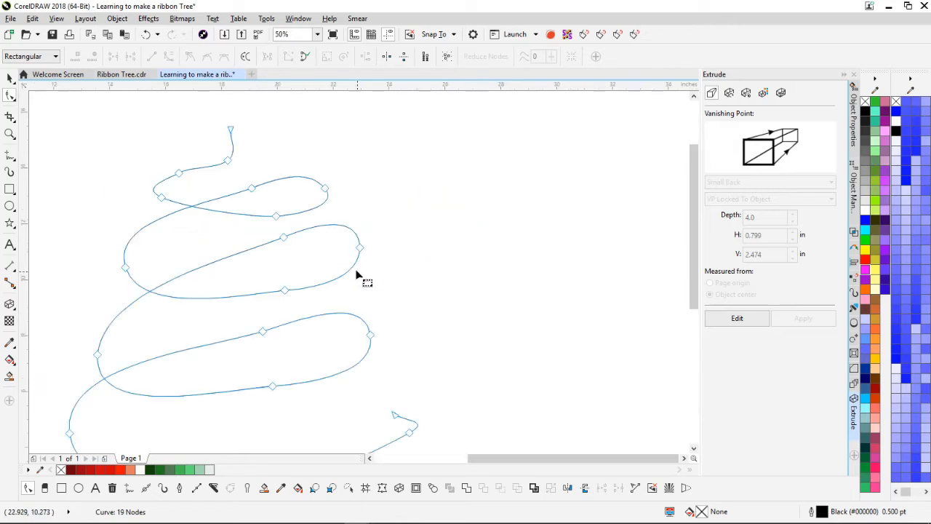
left_click(180, 178)
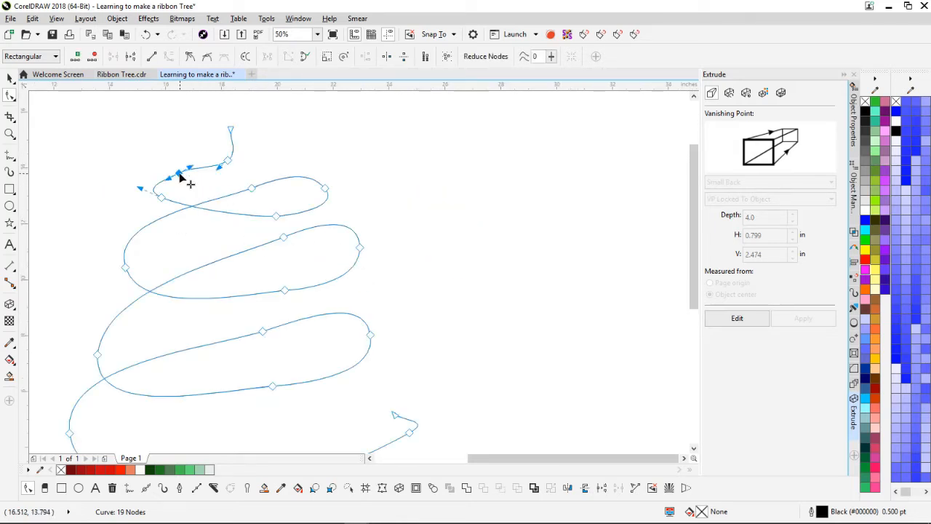
key("Delete")
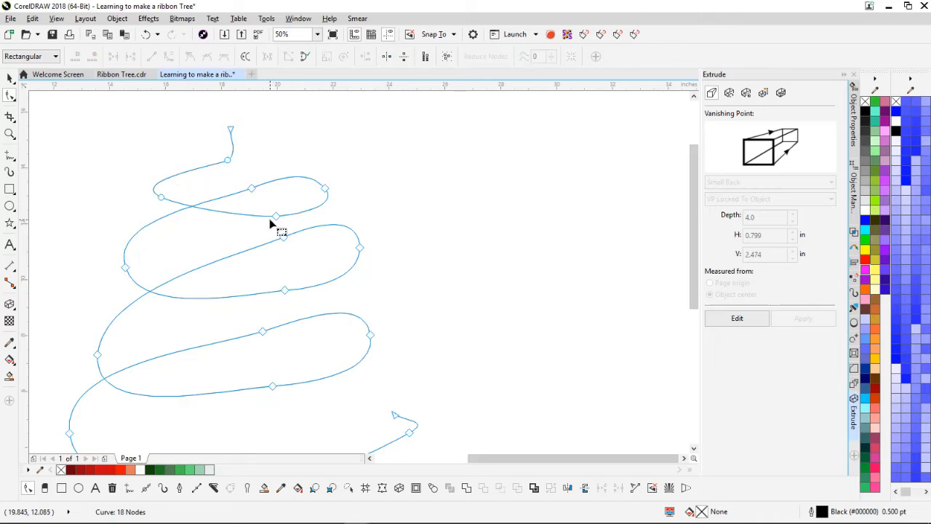
left_click(160, 197)
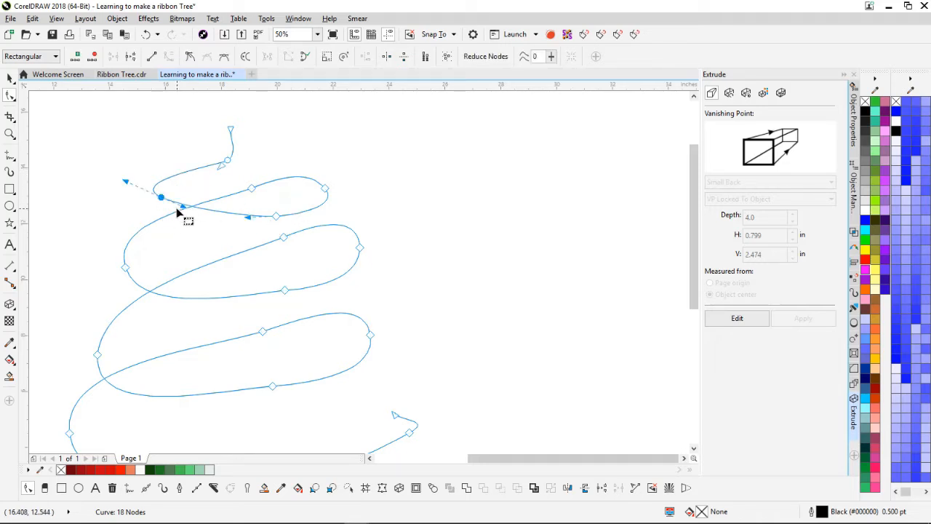
left_click_drag(182, 208, 193, 230)
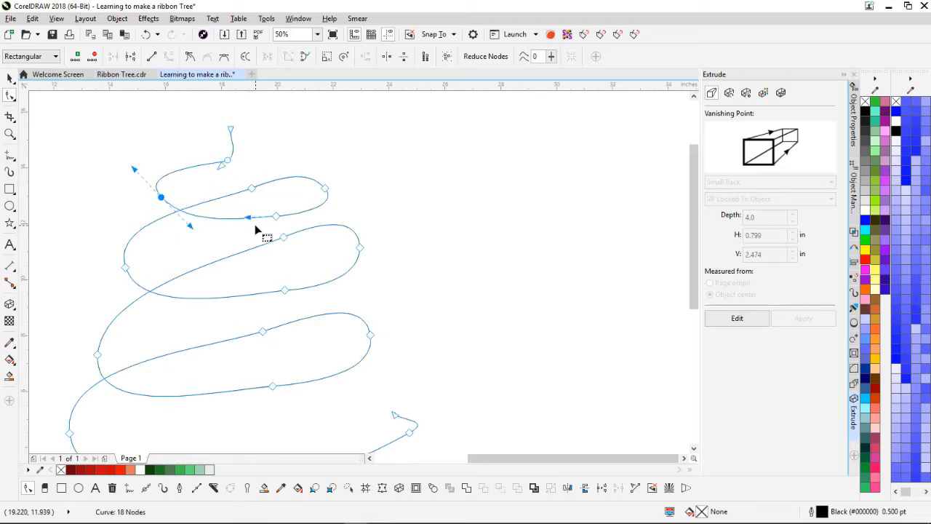
left_click(251, 188)
key("Delete")
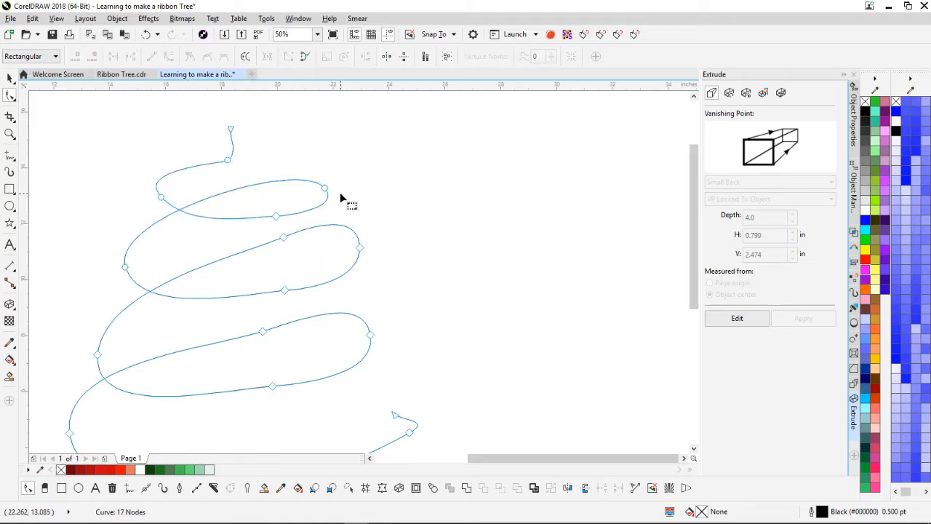
Step: Remove extra nodes from the second and third loops to smooth them
left_click(284, 238)
key("Delete")
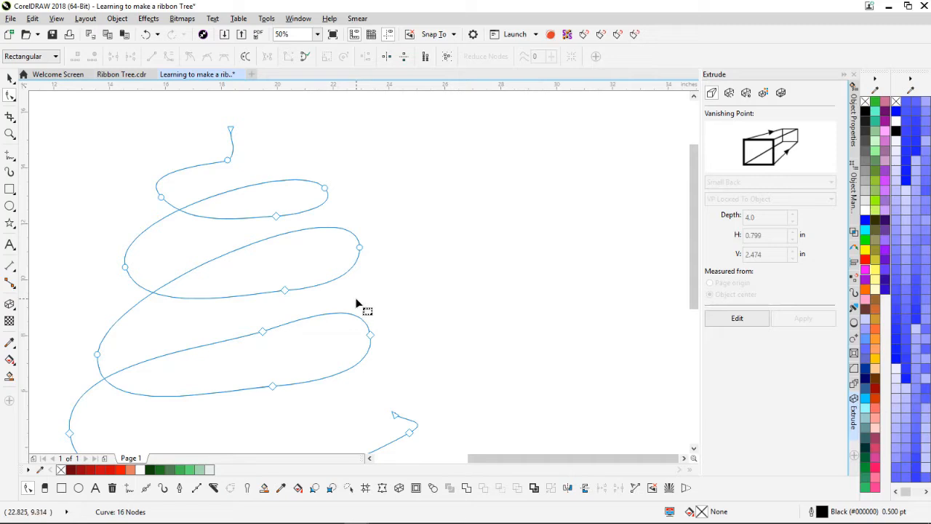
left_click(263, 332)
key("Delete")
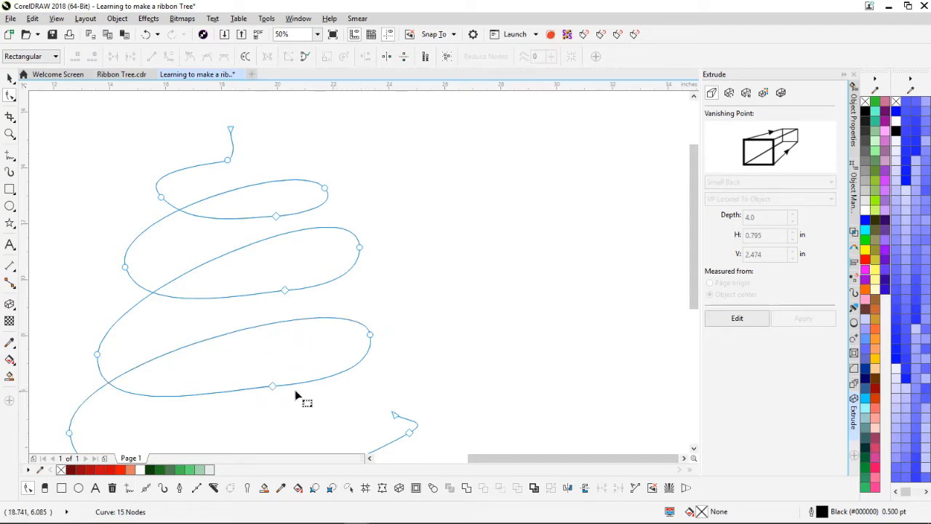
left_click(274, 386)
key("Delete")
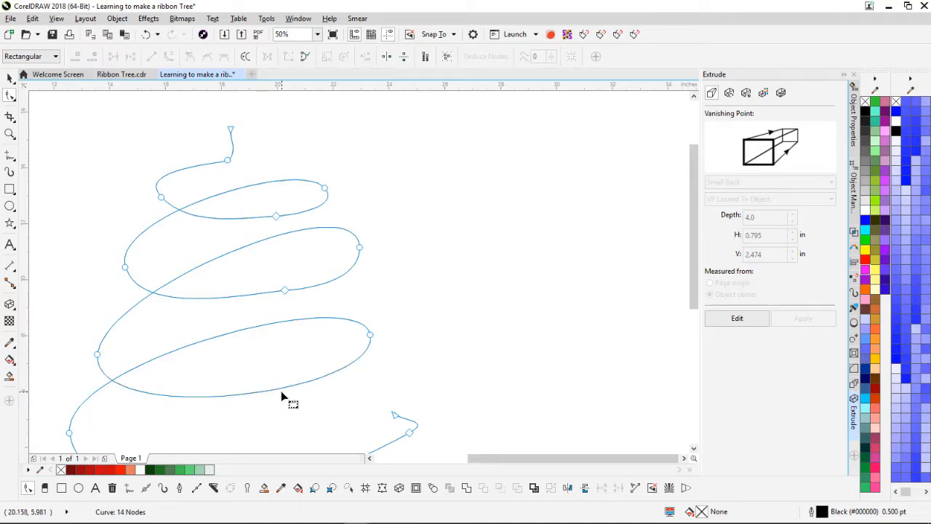
double_click(283, 291)
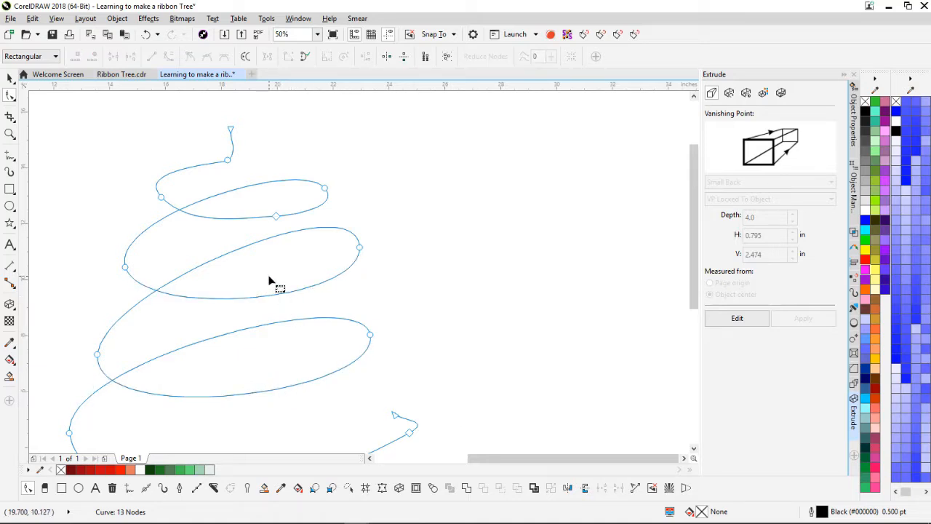
double_click(276, 217)
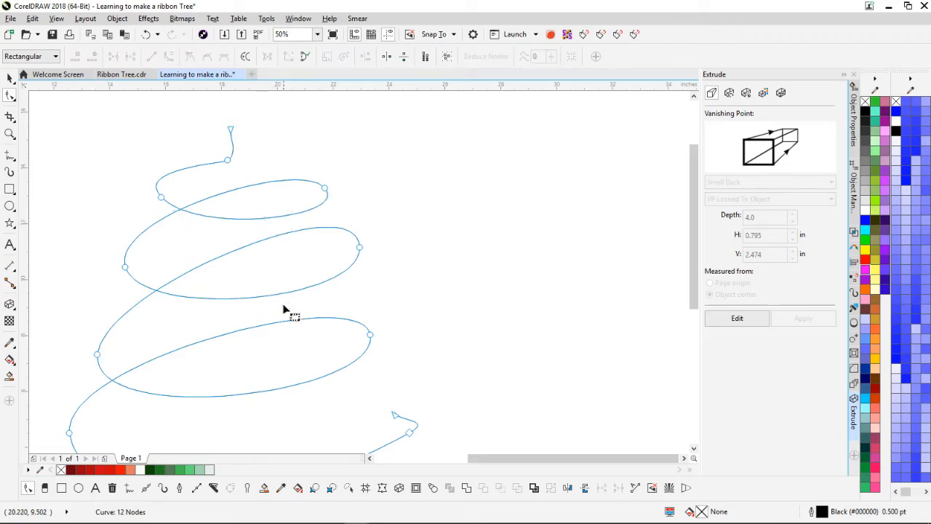
scroll(284, 294, "down", 3)
Step: Pull the bottom end and each loop's lower edge down so the loops widen toward the bottom
left_click_drag(474, 240, 469, 215)
left_click_drag(475, 240, 476, 258)
left_click_drag(349, 291, 355, 306)
scroll(339, 291, "down", 1)
left_click_drag(335, 257, 338, 262)
left_click_drag(343, 209, 343, 214)
left_click_drag(339, 169, 341, 173)
left_click_drag(317, 125, 326, 129)
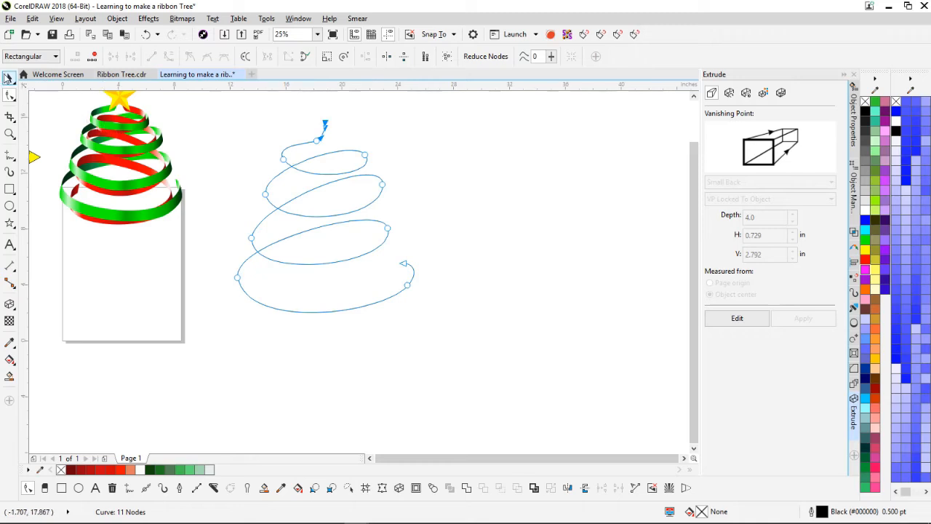
Step: Shift the spiral slightly down-right, reshape the lower loop's right side and nudge the top node up
left_click(9, 79)
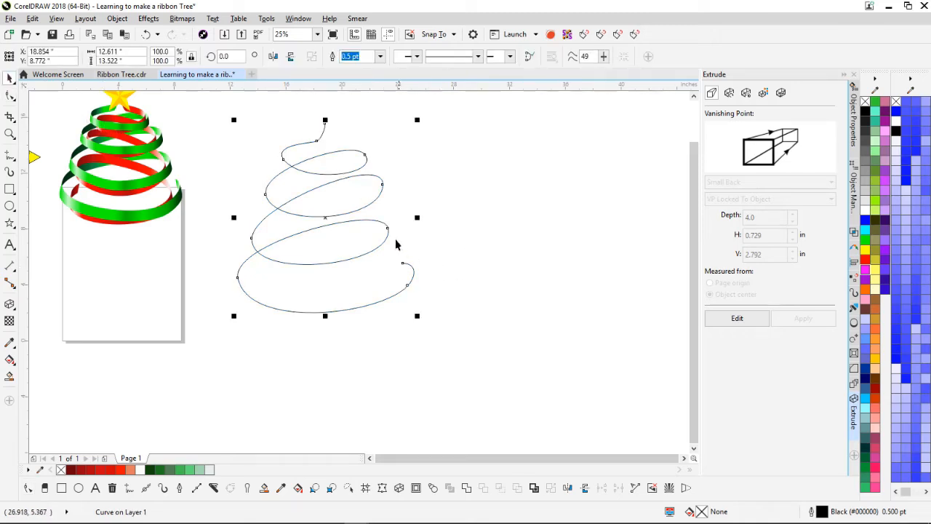
mouse_move(387, 229)
left_mouse_down()
mouse_move(398, 238)
mouse_move(395, 231)
left_mouse_up()
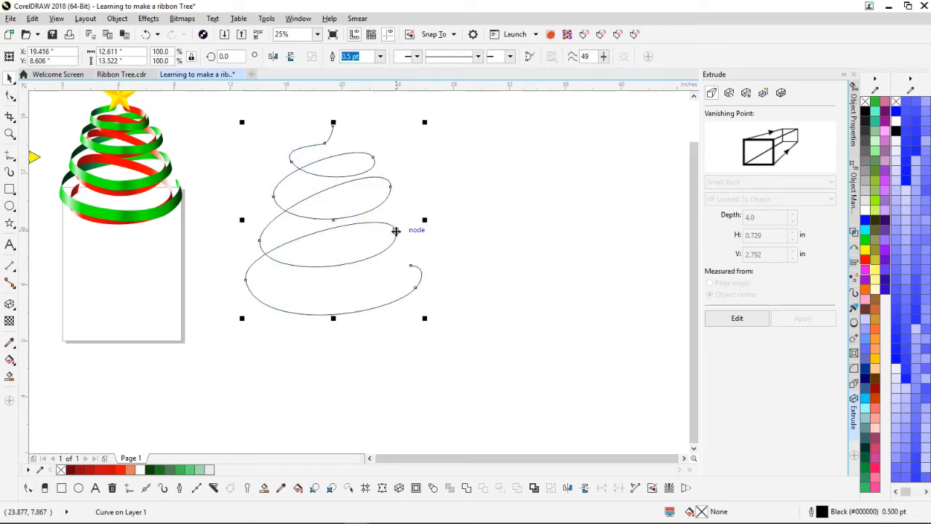
key("F10")
left_click_drag(405, 237, 414, 240)
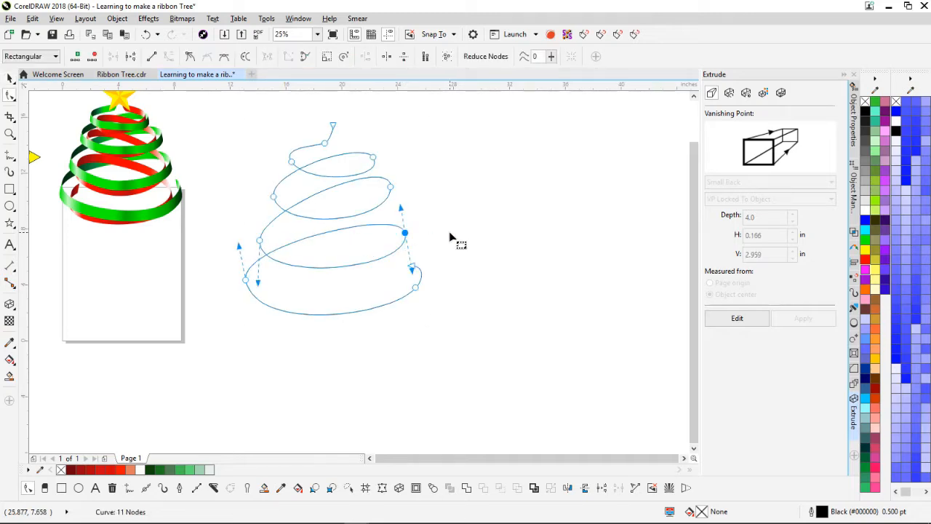
left_click(457, 237)
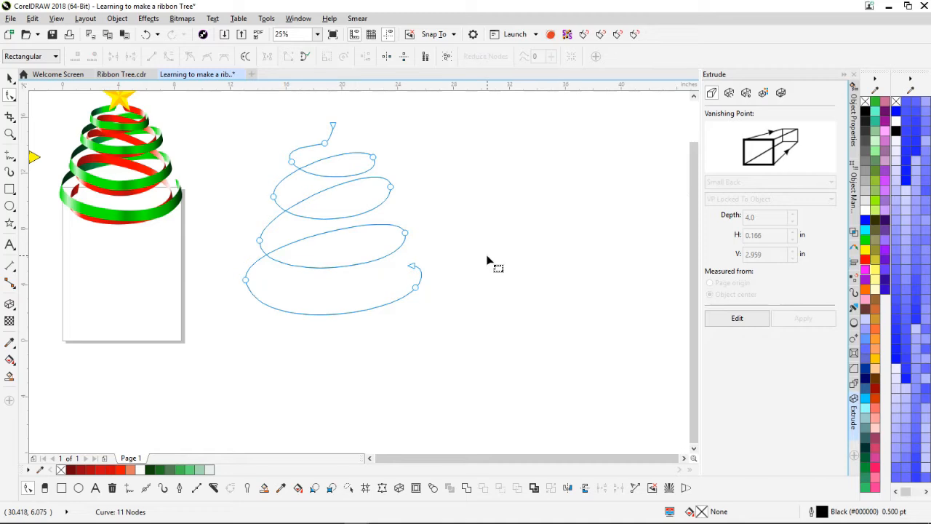
left_click(325, 144)
left_click_drag(326, 143, 326, 136)
left_click(363, 136)
scroll(361, 277, "down", 2)
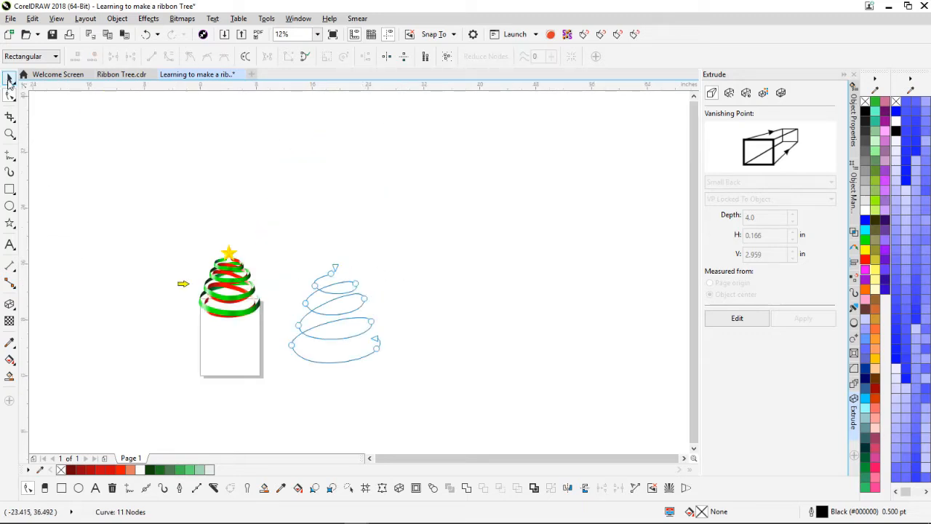
Step: Select the whole spiral curve and mirror it horizontally
left_click(8, 79)
left_click(336, 286)
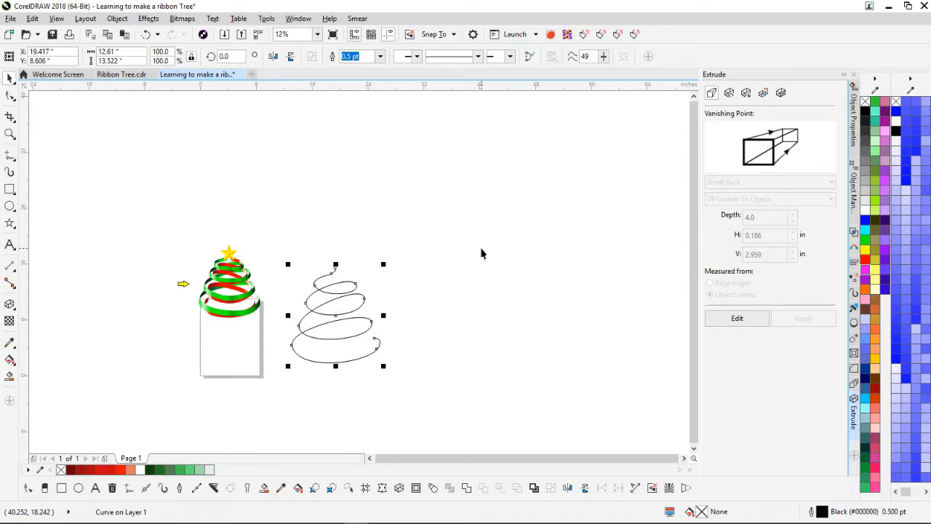
left_click(272, 59)
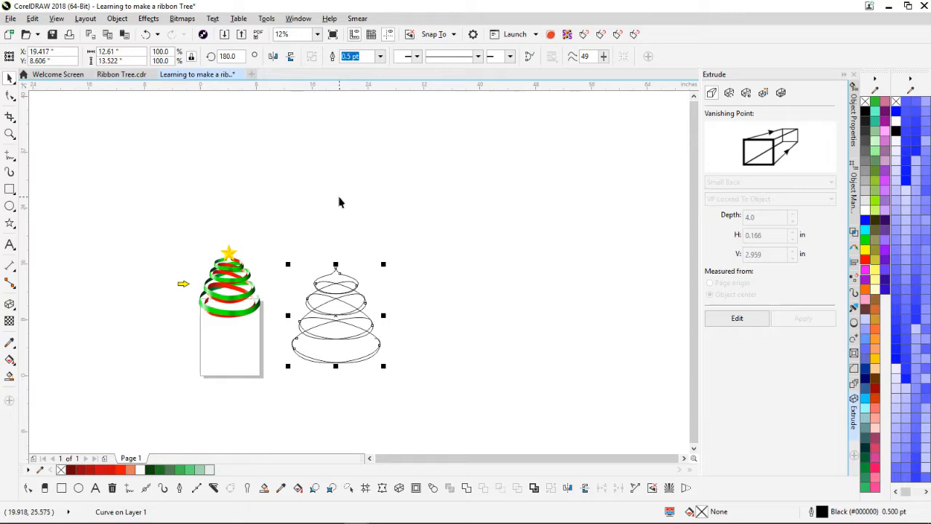
scroll(359, 270, "up", 2)
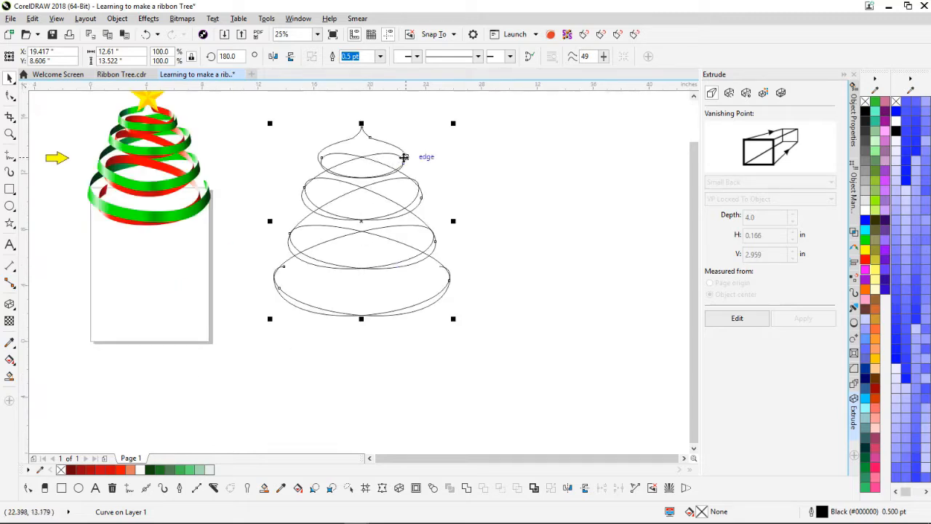
scroll(352, 293, "down", 2)
scroll(357, 270, "up", 4)
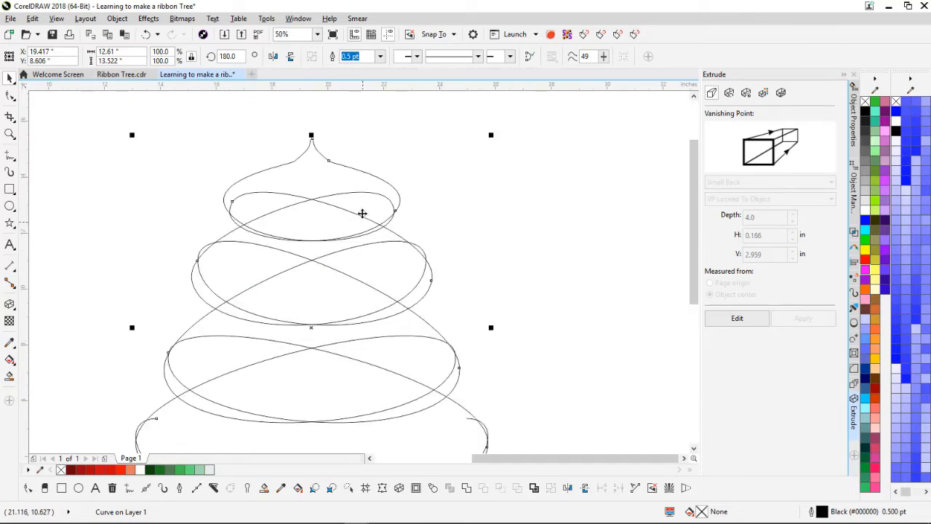
scroll(354, 275, "up", 3)
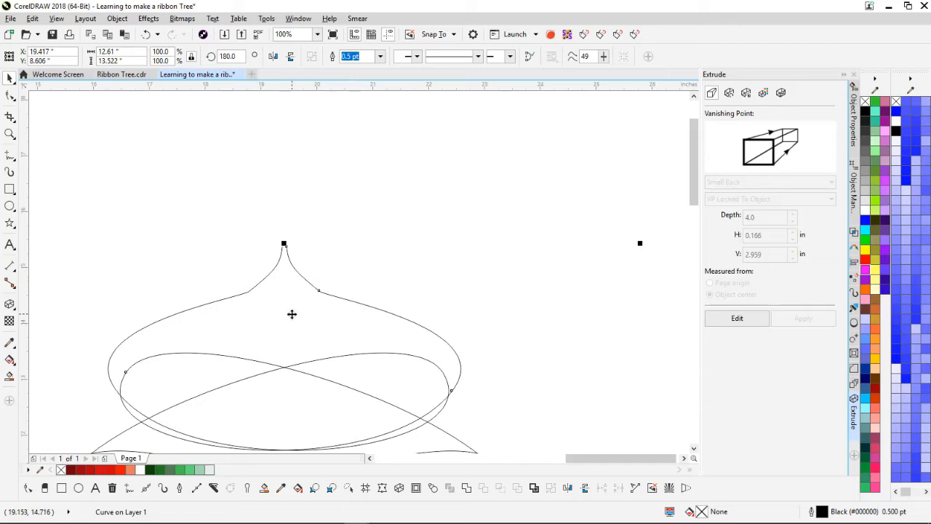
Step: Add and remove nodes on the upper arcs of the left and mirrored curves
left_click(226, 302)
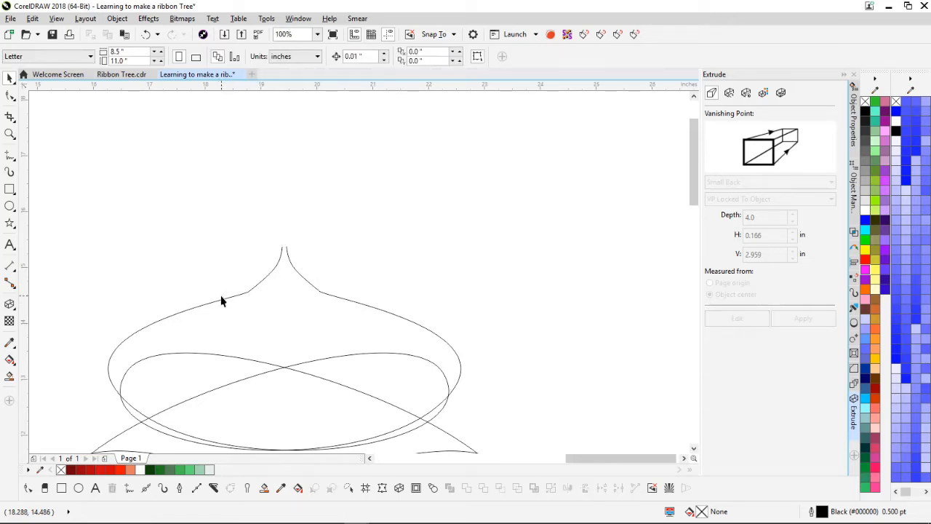
left_click(220, 300)
key("F10")
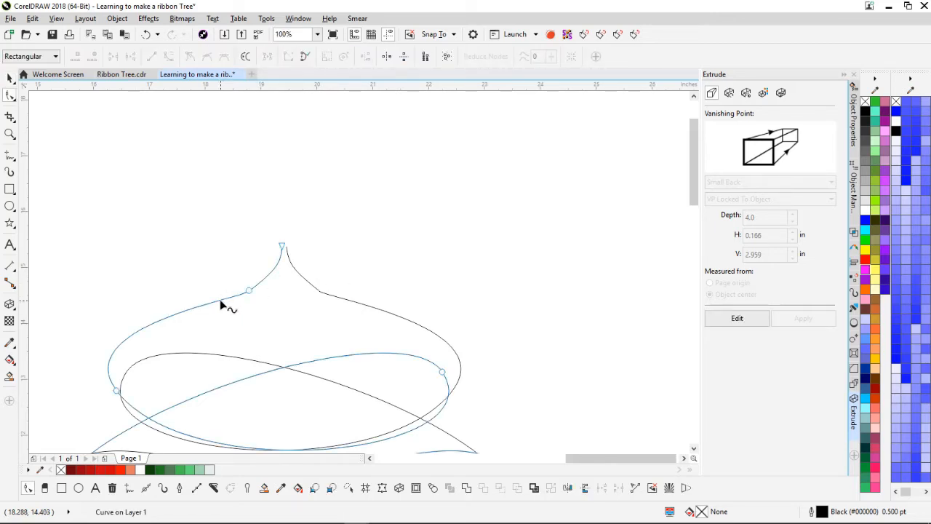
double_click(220, 300)
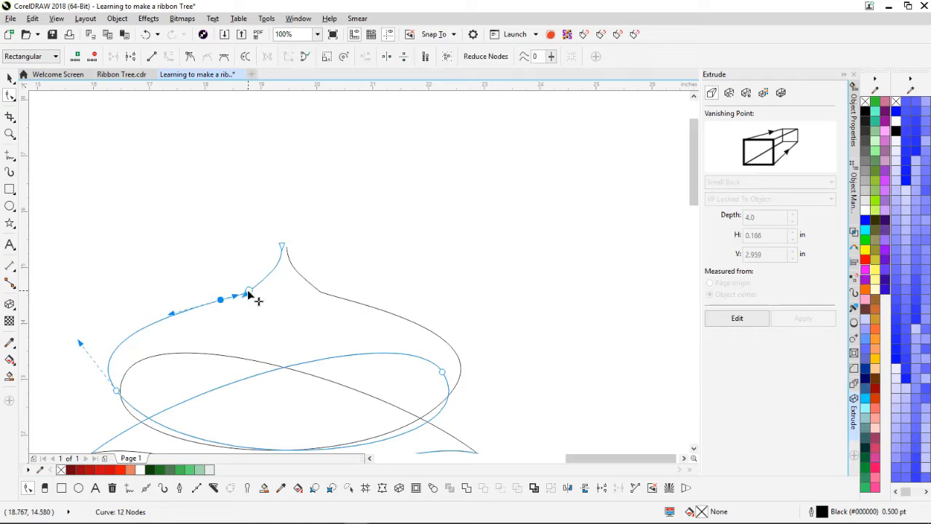
double_click(248, 291)
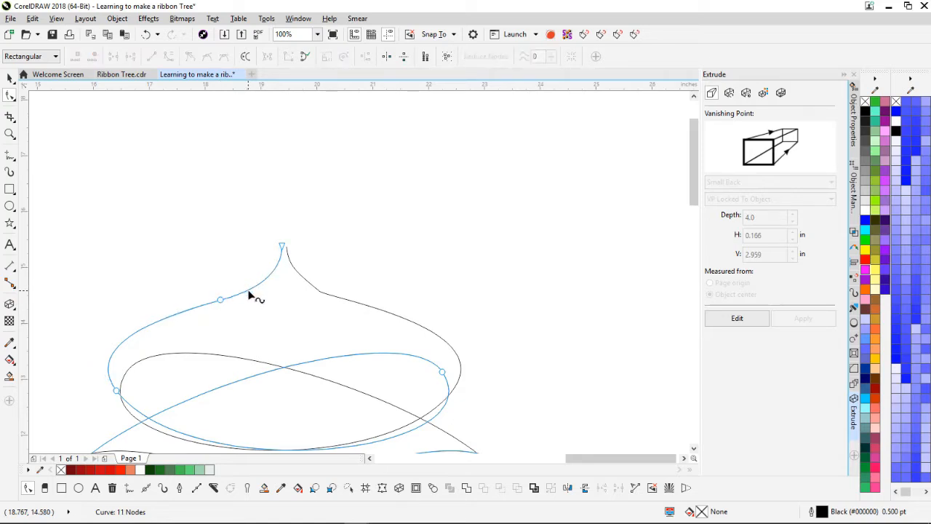
double_click(350, 300)
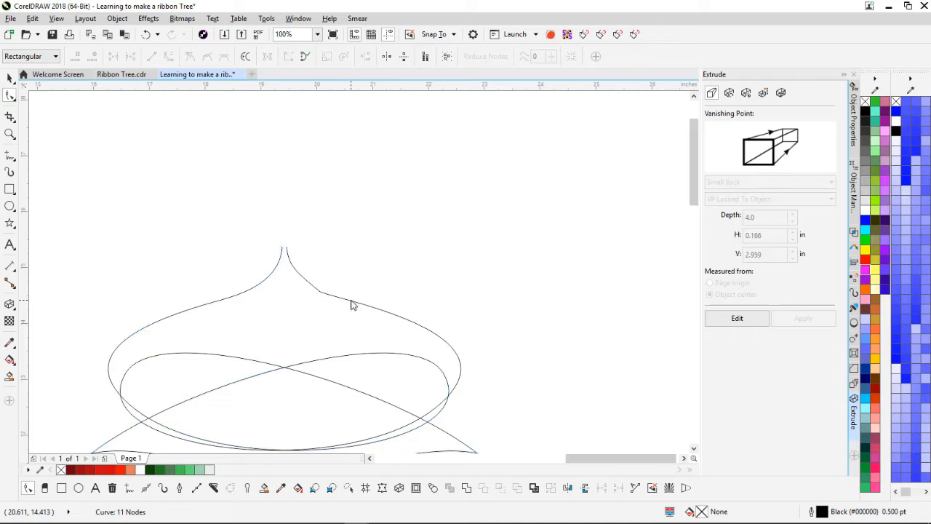
double_click(320, 293)
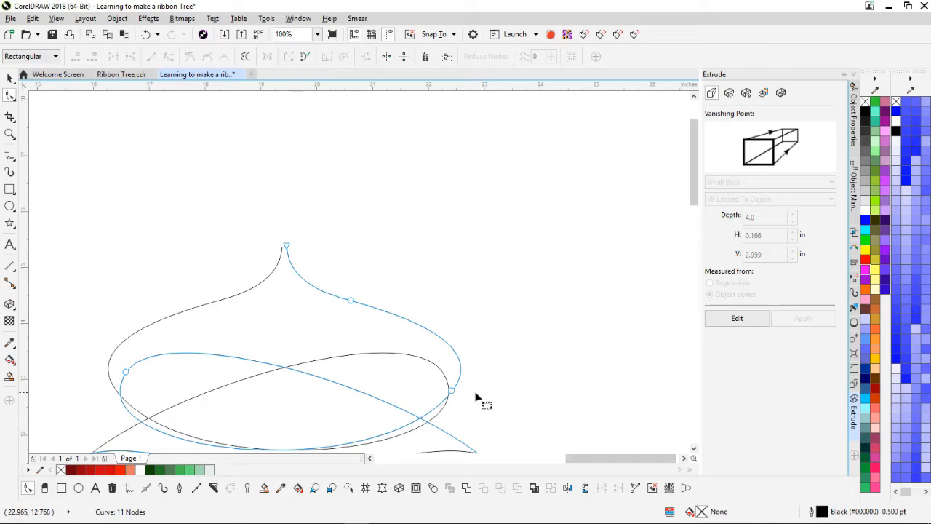
key("F3")
scroll(330, 264, "up", 1)
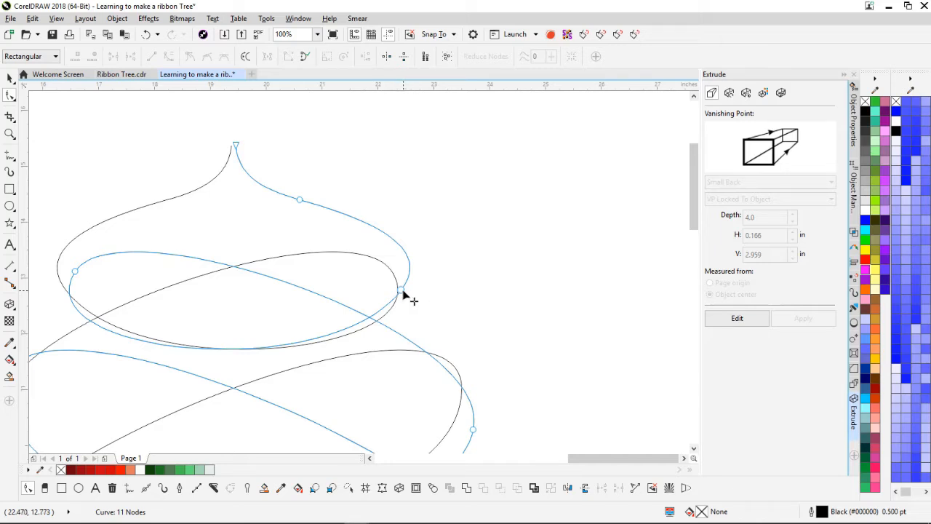
Step: Drag the top and second loops' nodes inward to follow the sketched ellipses
left_click_drag(402, 293, 377, 295)
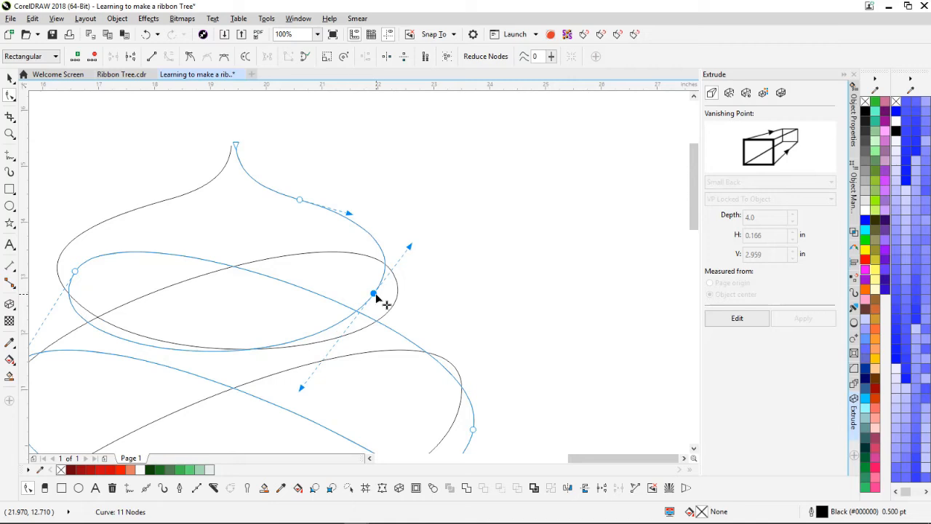
left_click(74, 274)
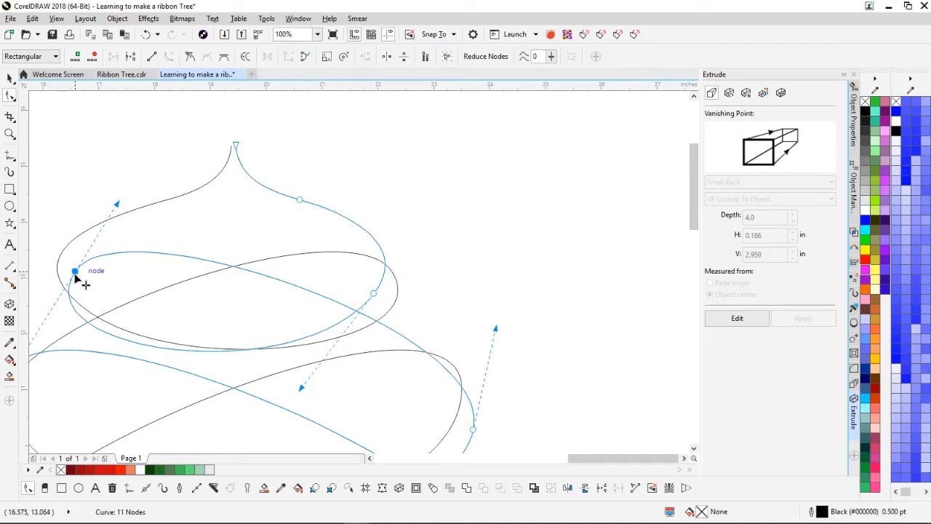
left_click_drag(76, 275, 88, 279)
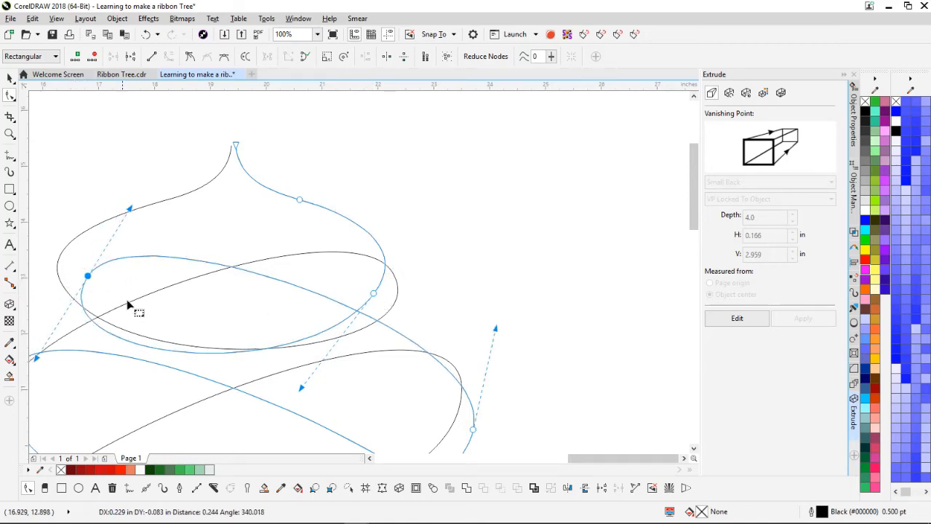
scroll(143, 308, "down", 1)
scroll(422, 337, "up", 1)
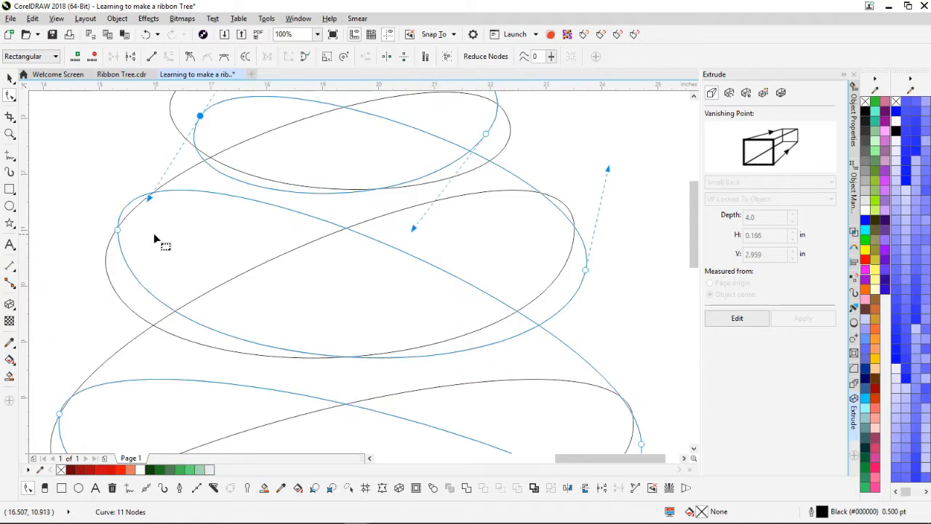
left_click_drag(118, 231, 147, 255)
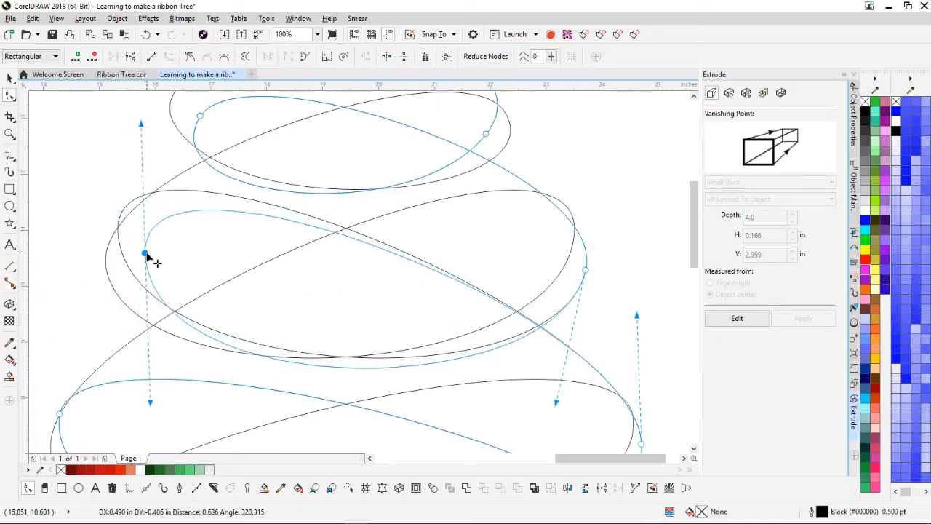
left_click_drag(252, 270, 251, 271)
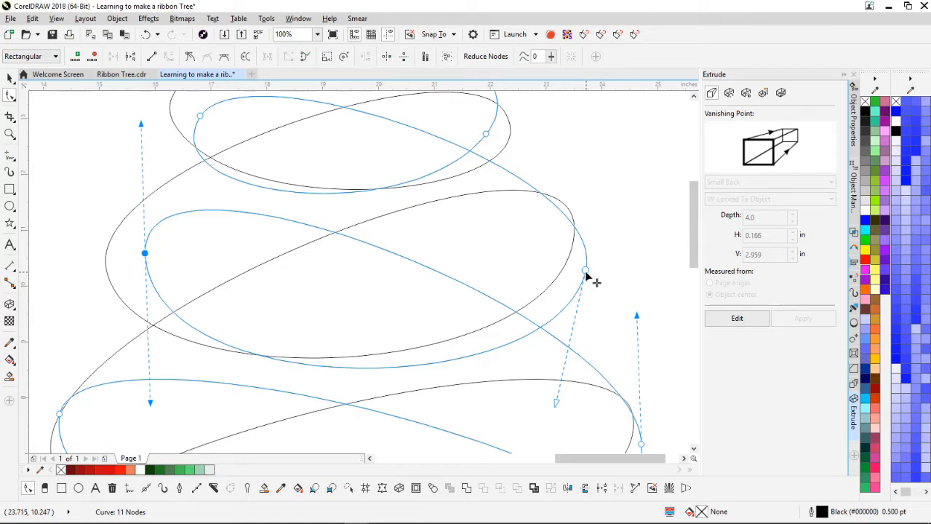
left_click_drag(587, 271, 555, 269)
Step: Drag the lower loop's nodes and the bottom segment to fit the lower ellipses, then zoom out to check
scroll(288, 328, "down", 1)
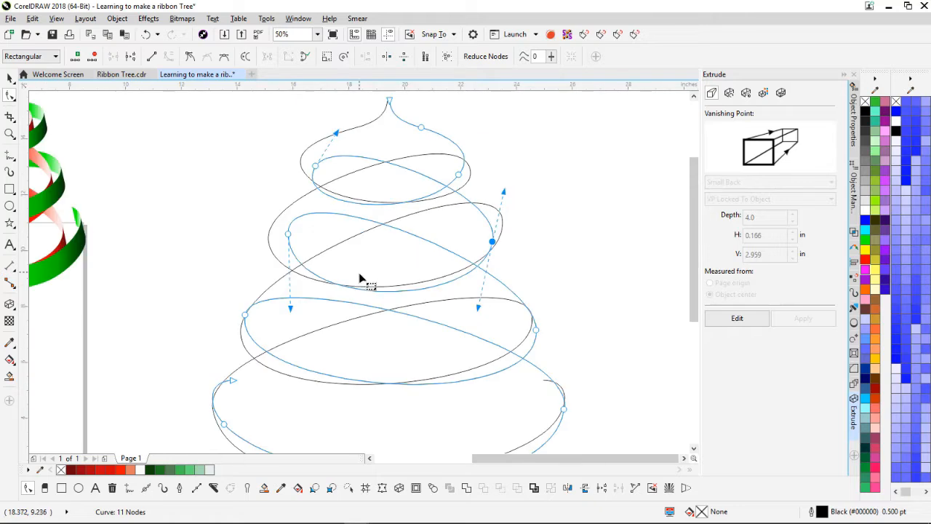
mouse_move(536, 331)
left_mouse_down()
mouse_move(512, 330)
mouse_move(522, 333)
left_mouse_up()
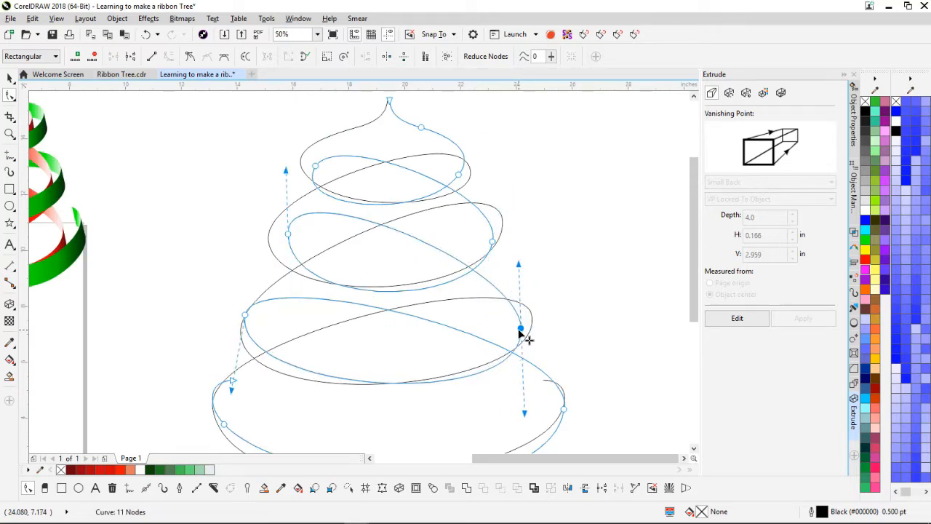
left_click_drag(246, 317, 261, 323)
left_click_drag(182, 371, 238, 430)
left_click_drag(563, 409, 546, 408)
left_click_drag(405, 439, 360, 272)
mouse_move(371, 311)
left_mouse_down()
mouse_move(371, 301)
mouse_move(422, 302)
left_mouse_up()
left_click(420, 301)
left_click(421, 297)
scroll(495, 267, "down", 1)
scroll(300, 156, "up", 2)
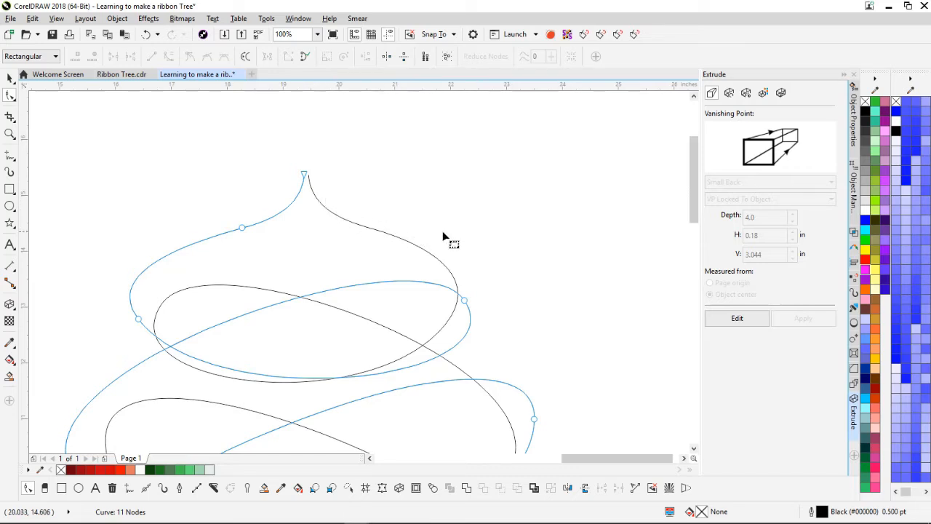
scroll(364, 272, "down", 2)
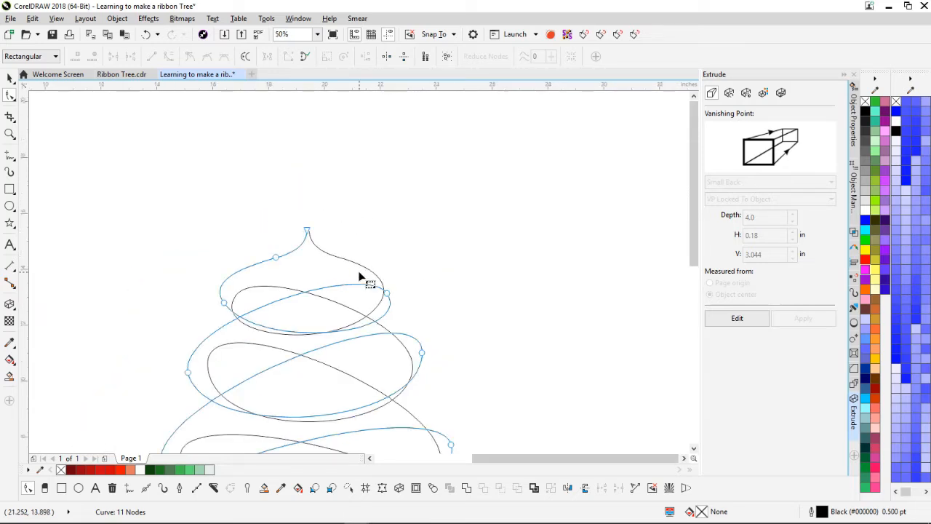
left_click(9, 78)
left_click(398, 297)
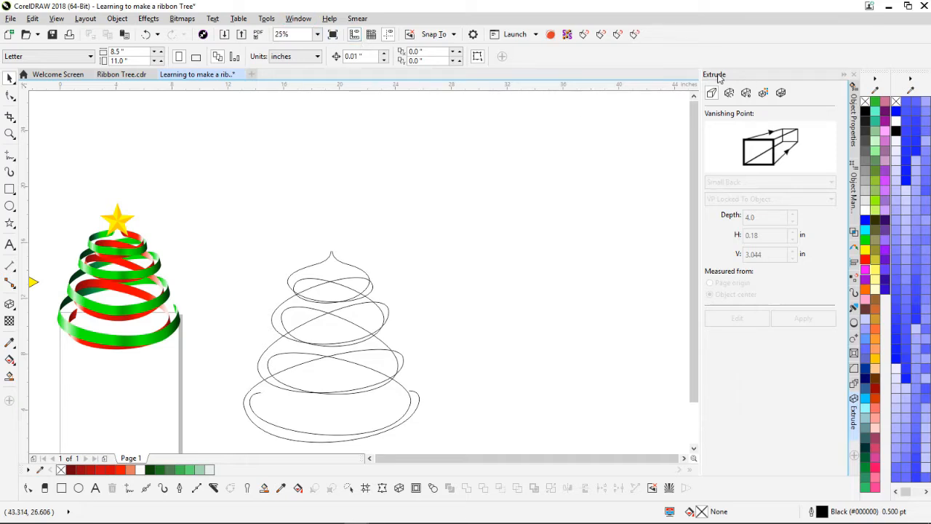
left_click(298, 18)
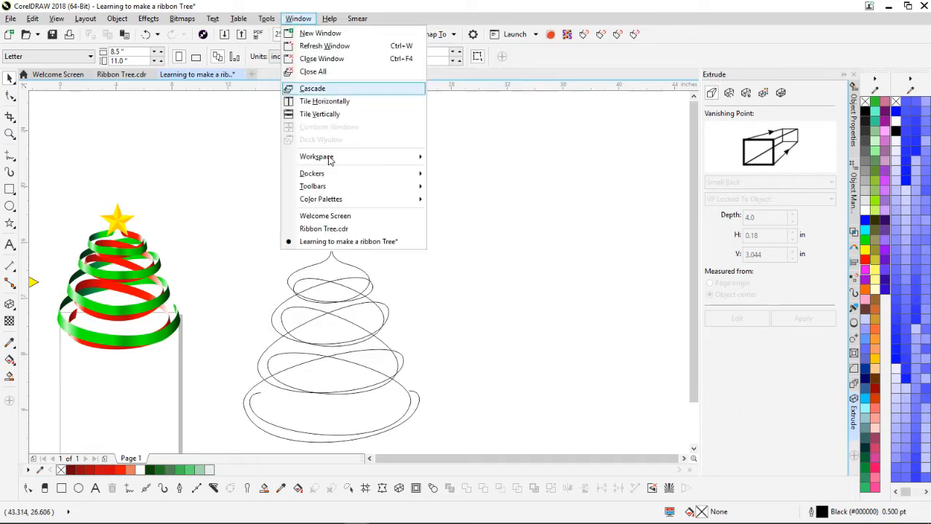
mouse_move(352, 177)
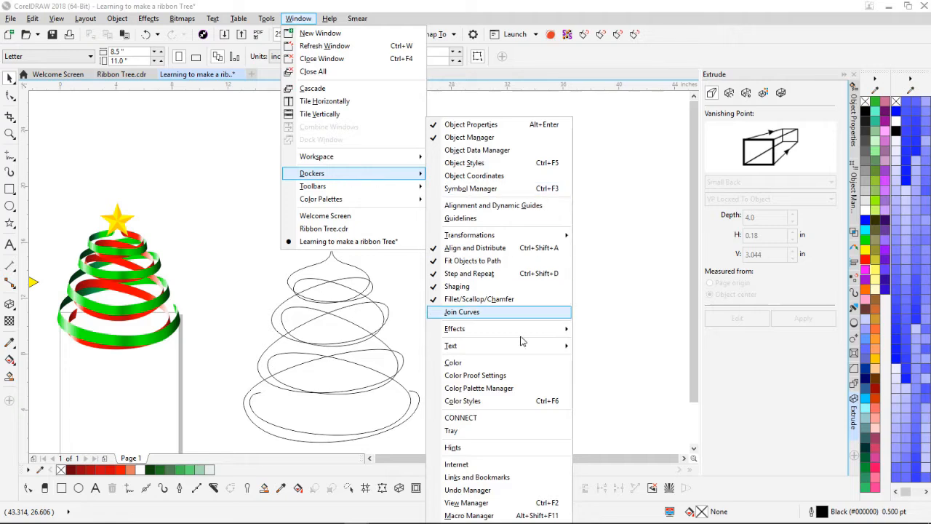
mouse_move(529, 331)
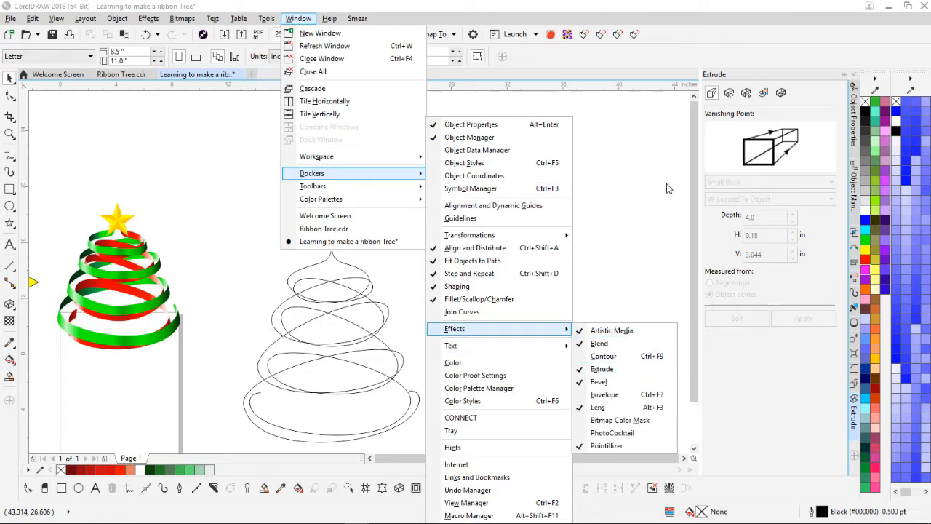
left_click(765, 43)
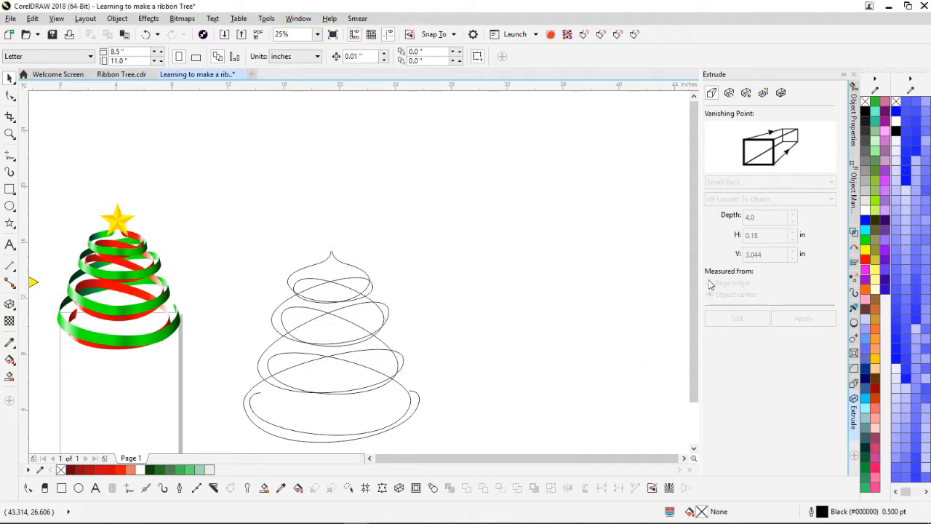
Step: Extrude the spiral to depth 4 with vanishing point H 0 and V -15 inches
left_click(327, 263)
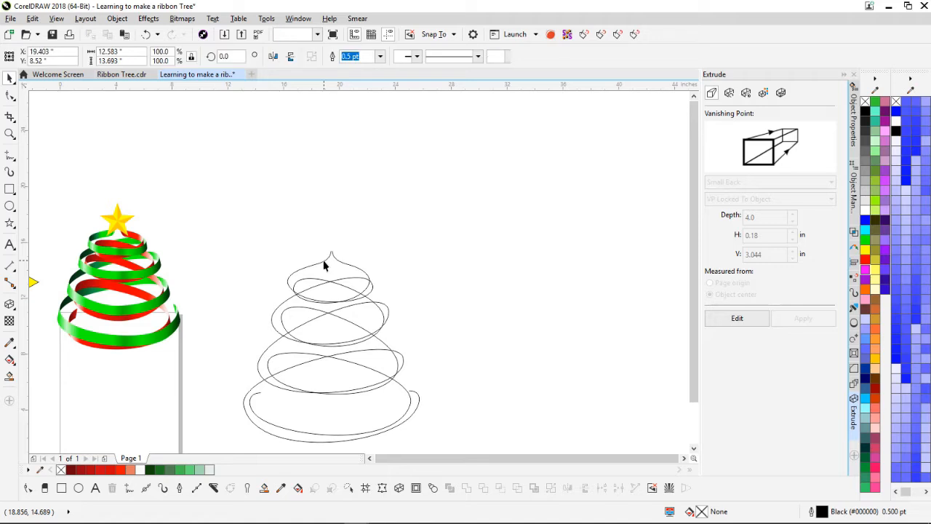
left_click(737, 319)
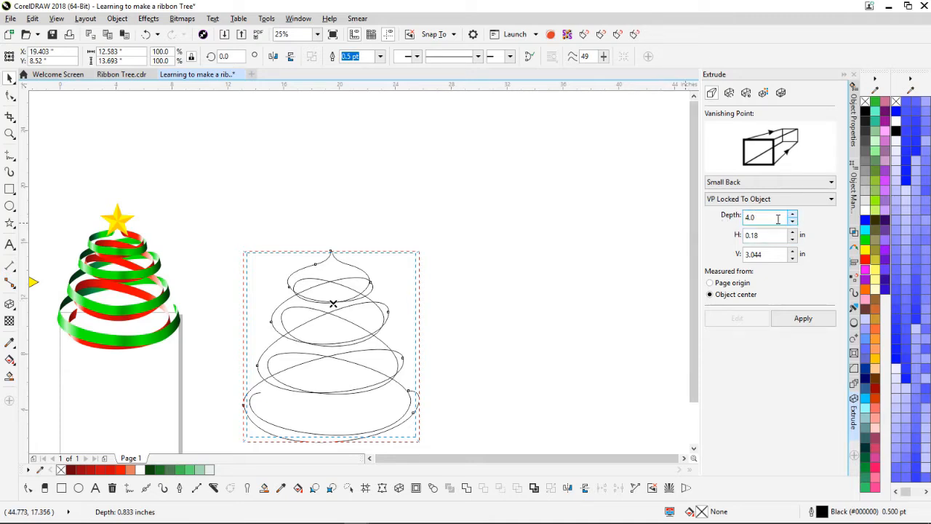
left_click_drag(766, 236, 707, 241)
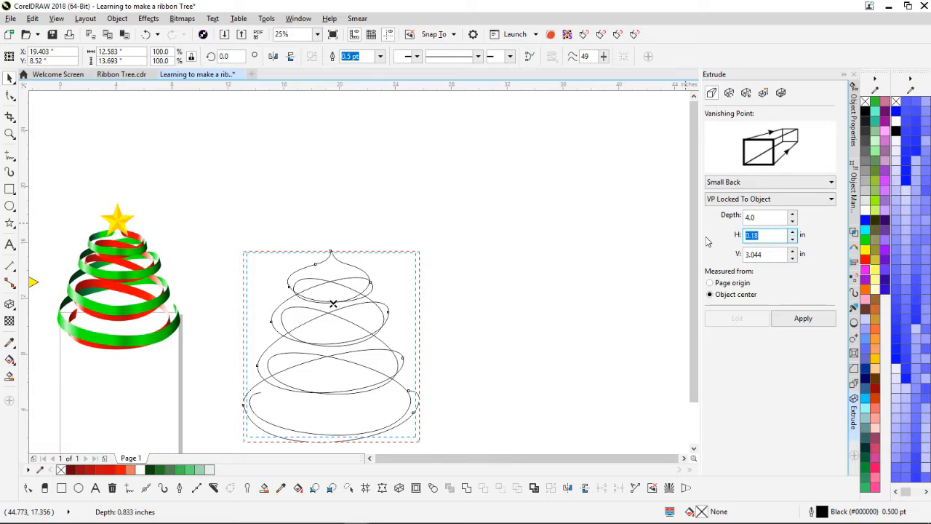
type("0")
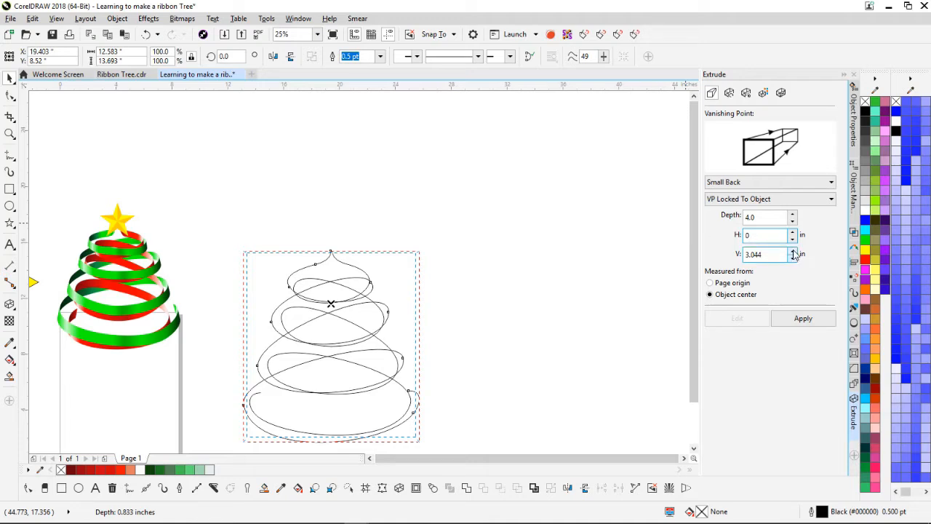
left_click_drag(780, 256, 723, 260)
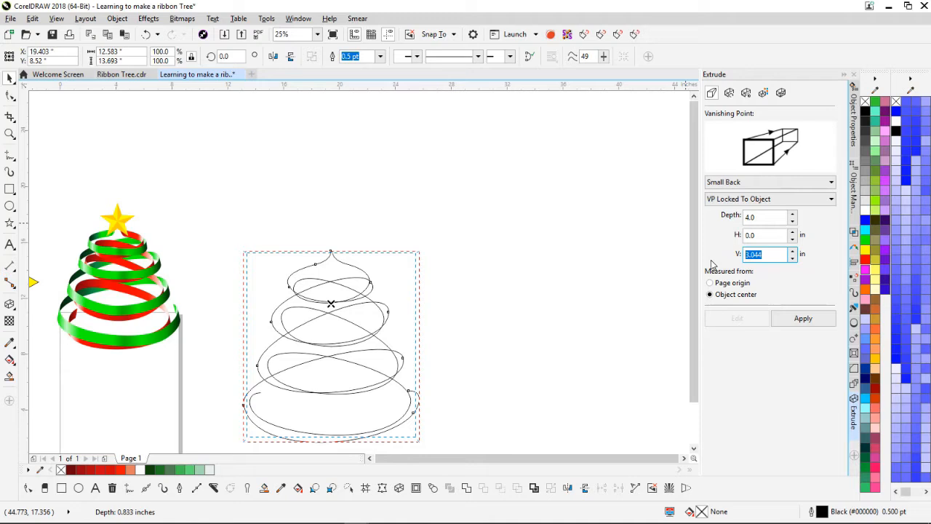
type("-15")
left_click(796, 318)
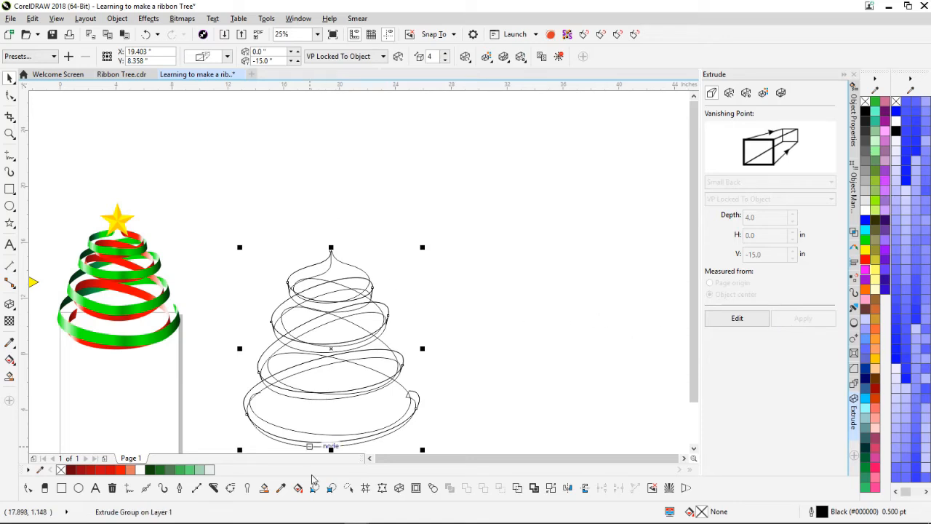
Step: Pan up to inspect the top of the extruded tree, then reopen the spiral's extrusion settings
scroll(339, 411, "up", 1)
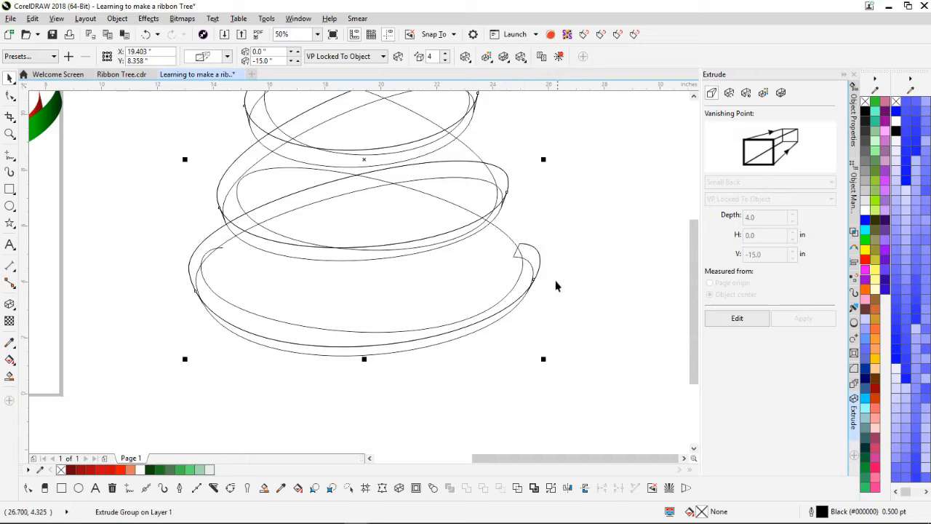
left_click_drag(488, 92, 466, 326)
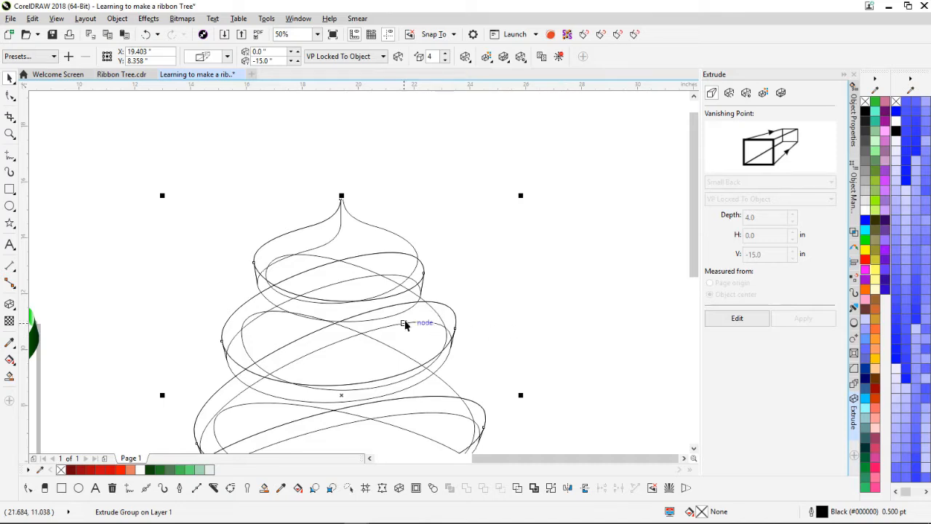
scroll(440, 347, "up", 1)
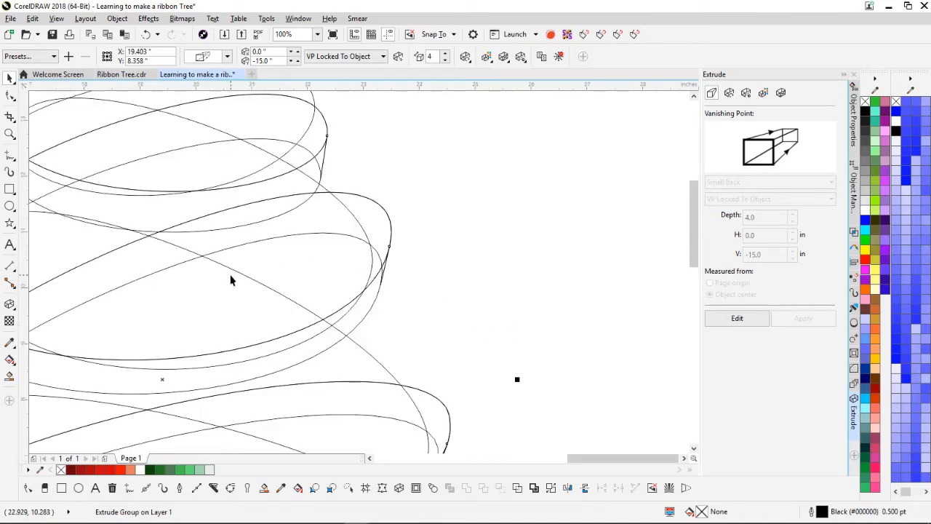
scroll(358, 271, "down", 2)
scroll(357, 267, "up", 1)
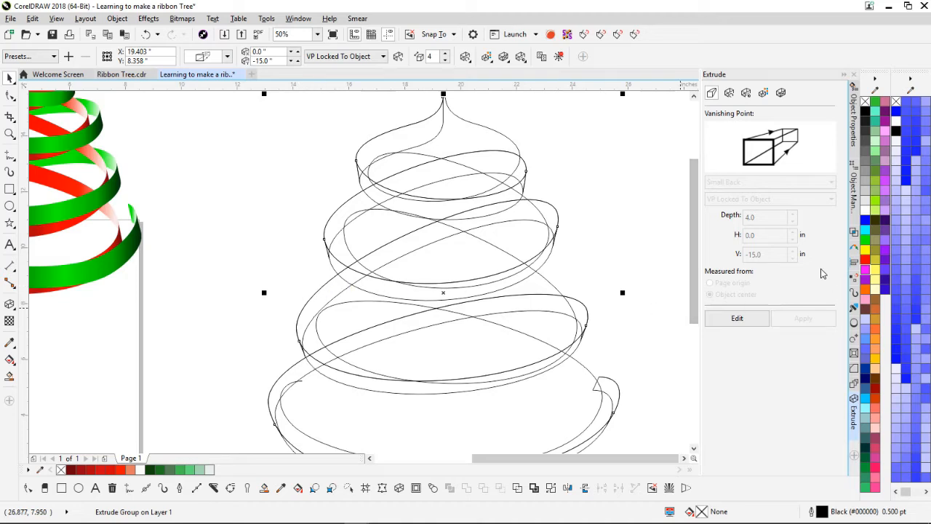
left_click(753, 313)
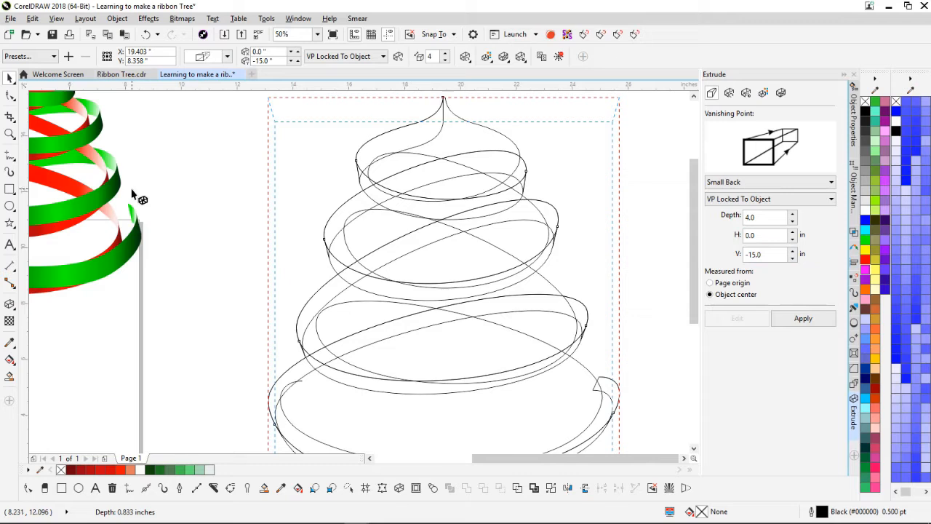
Step: Set the spiral extrusion's vertical vanishing point to 15 in and its depth to 6
left_click_drag(776, 254, 689, 256)
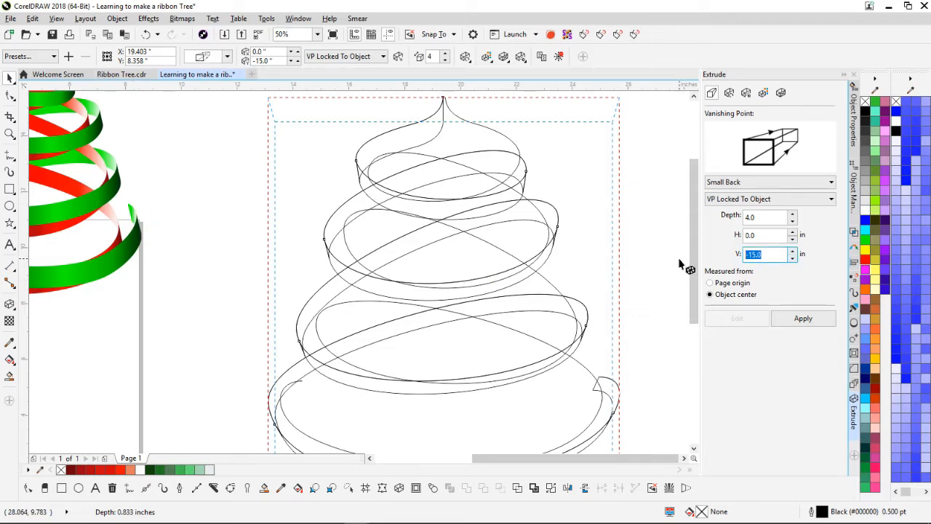
type("15")
key("Return")
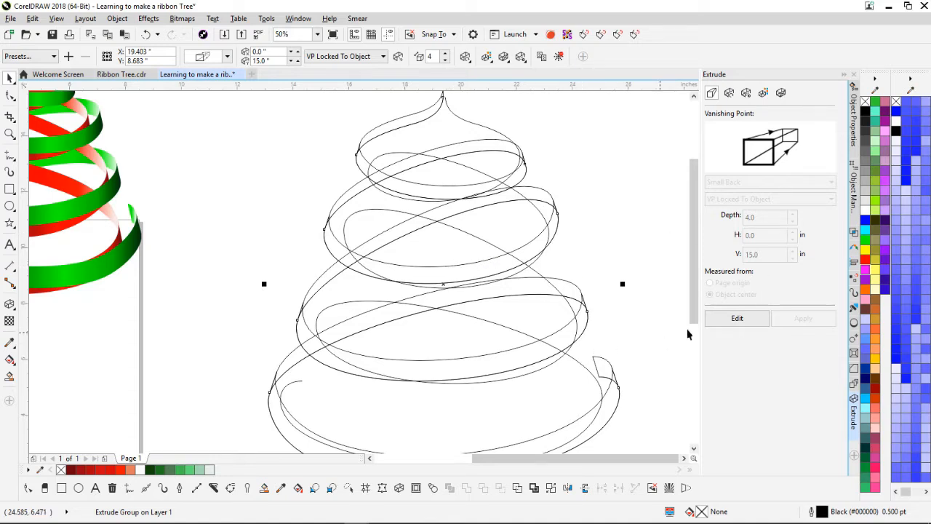
left_click(731, 323)
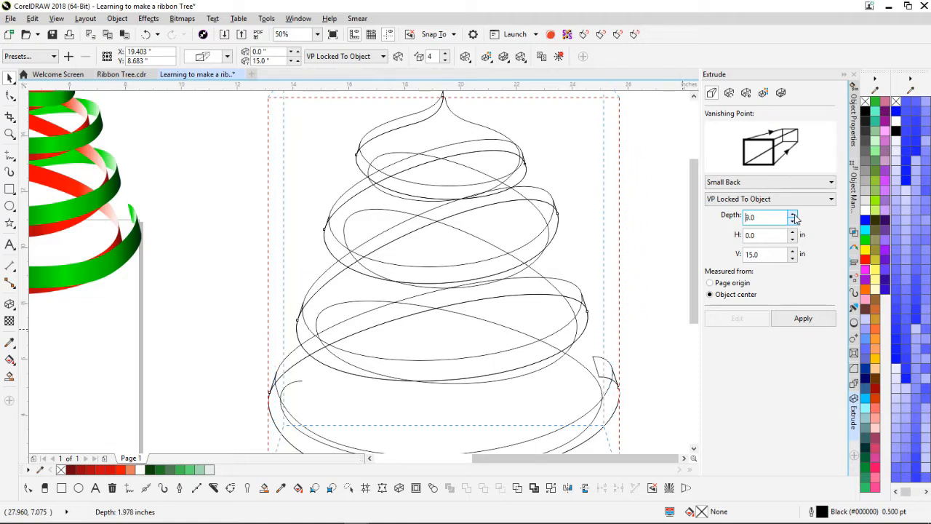
double_click(756, 216)
type("5")
key("Return")
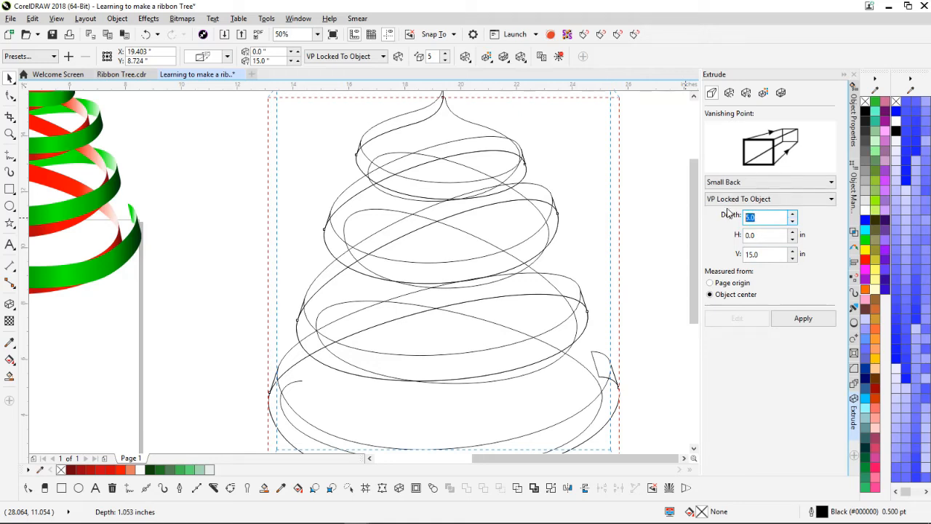
type("6")
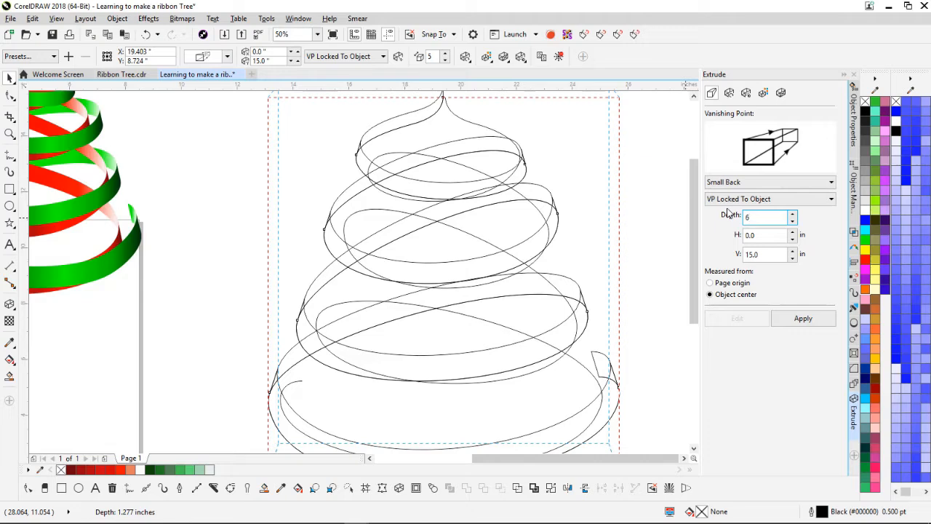
left_click(814, 318)
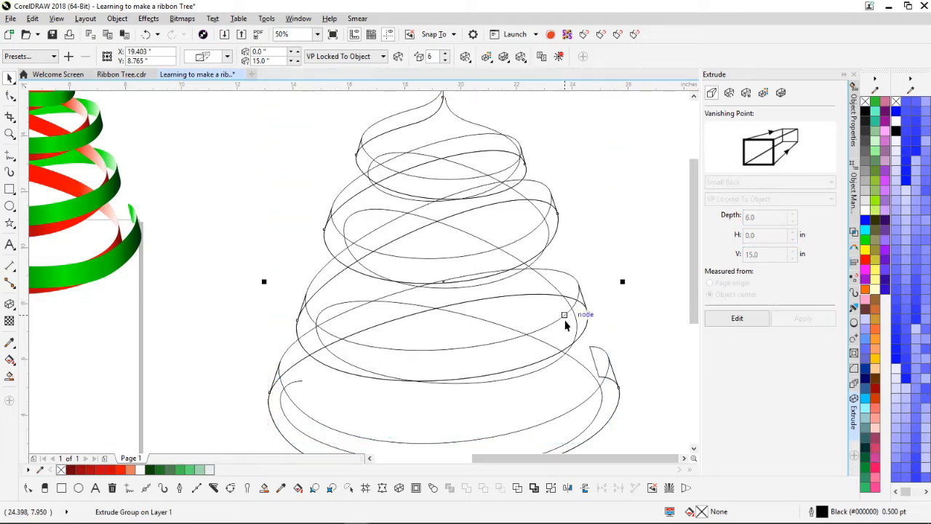
Step: Re-edit the ribbon curve's extrusion with vanishing point H 0 in and V 15 in
scroll(564, 320, "down", 1)
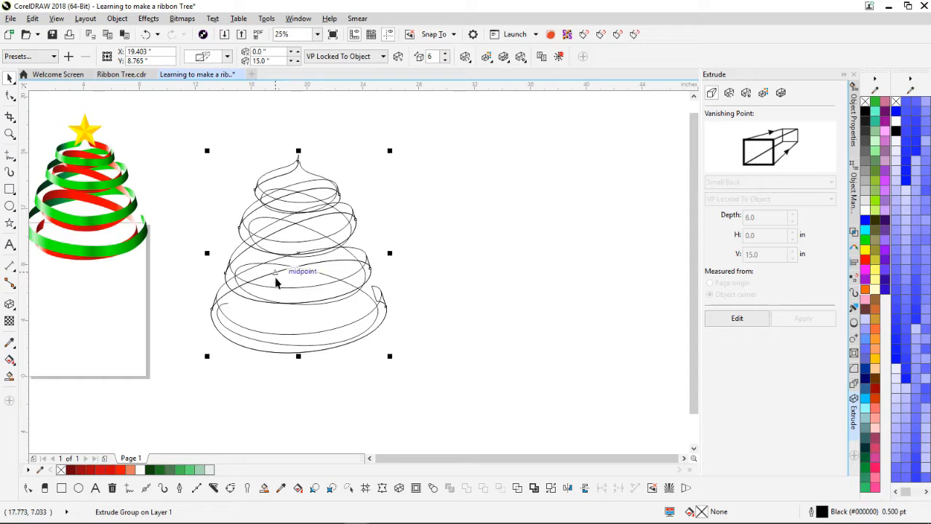
scroll(359, 271, "up", 1)
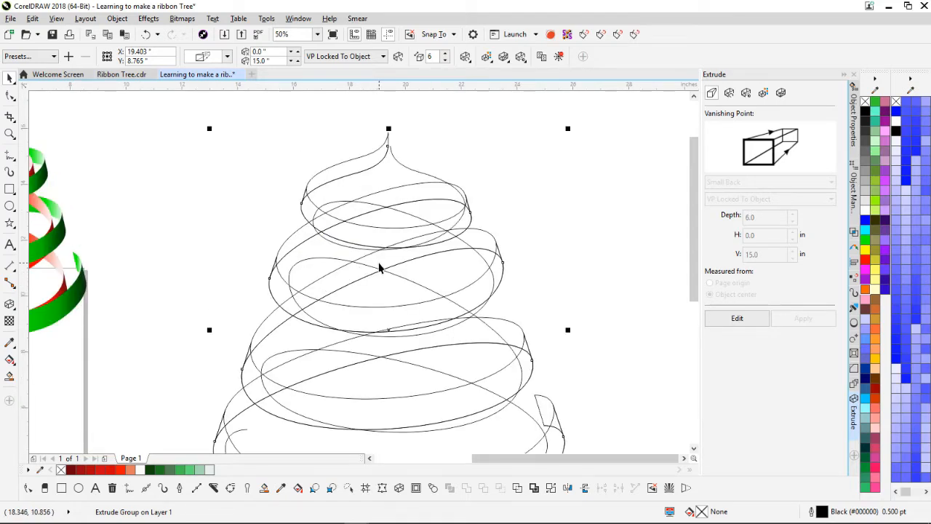
scroll(379, 269, "down", 1)
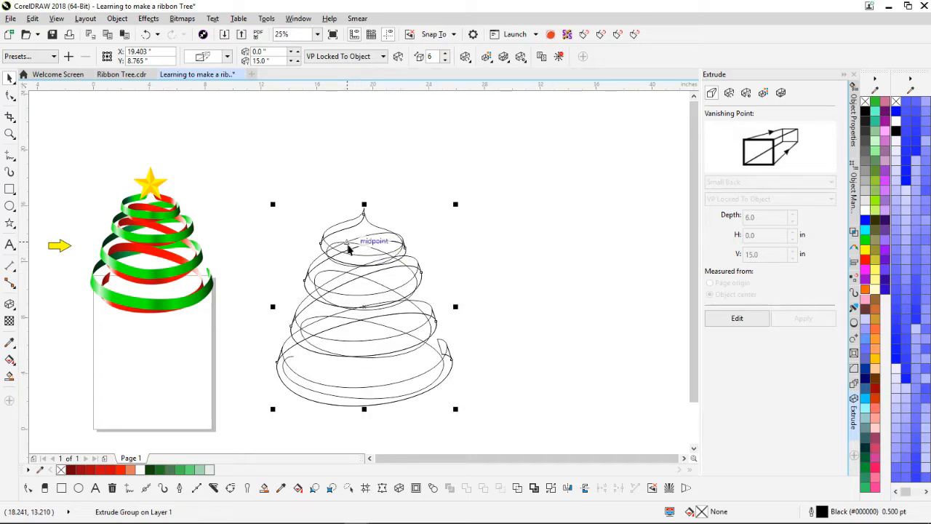
scroll(495, 204, "up", 1)
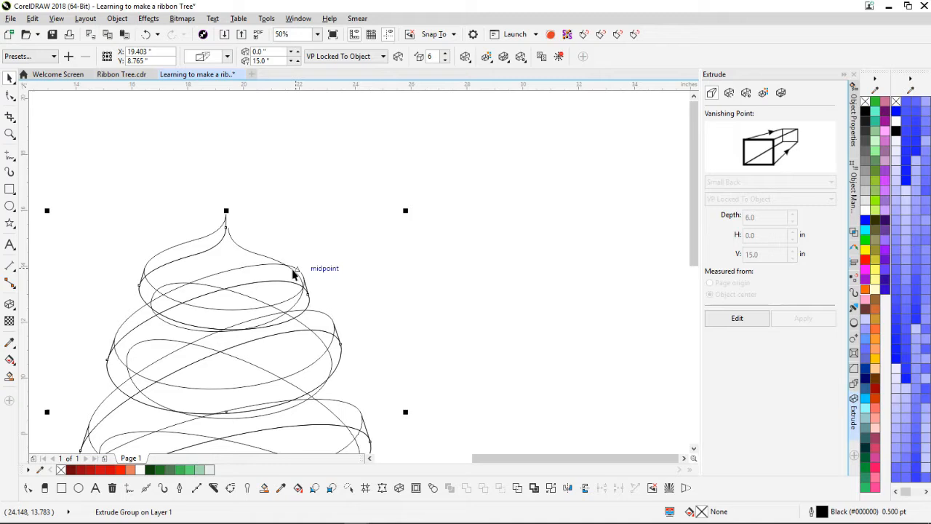
scroll(360, 275, "up", 1)
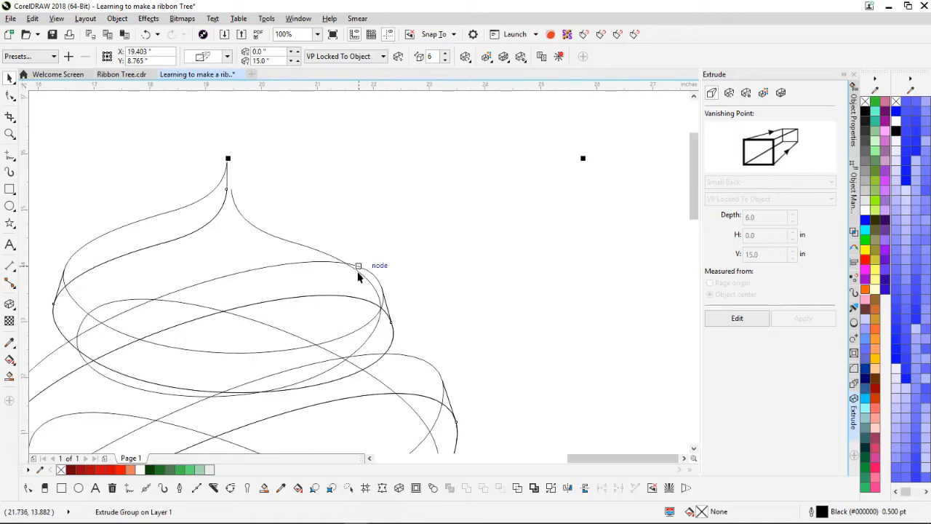
key("Escape")
left_click(257, 234)
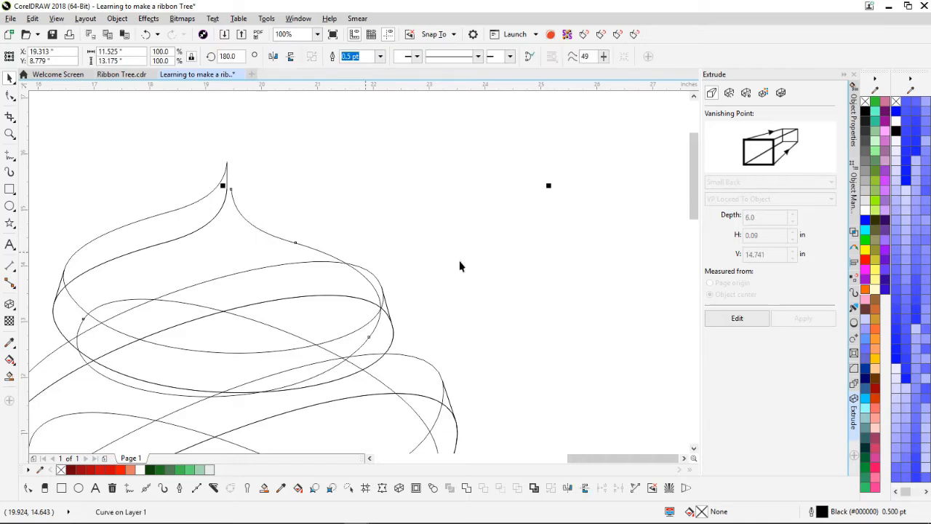
left_click(736, 318)
double_click(771, 235)
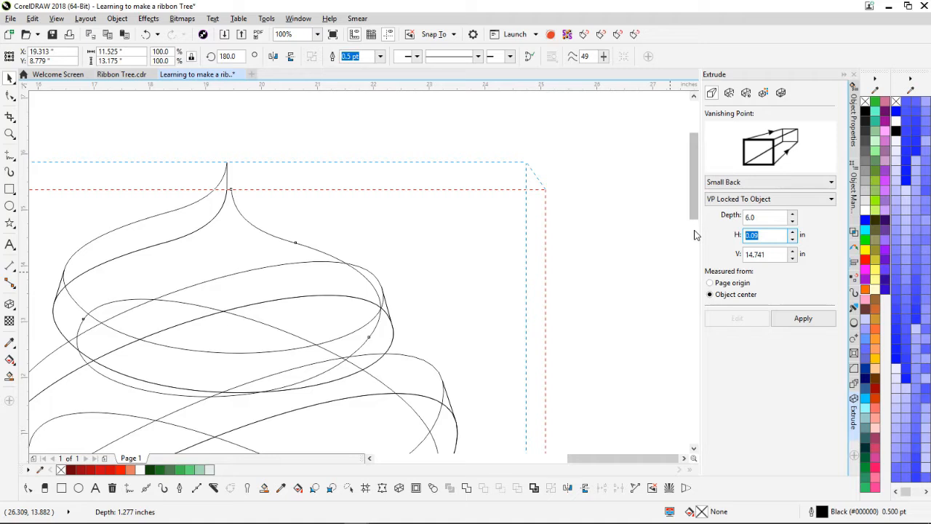
type("0")
left_click(756, 258)
double_click(769, 255)
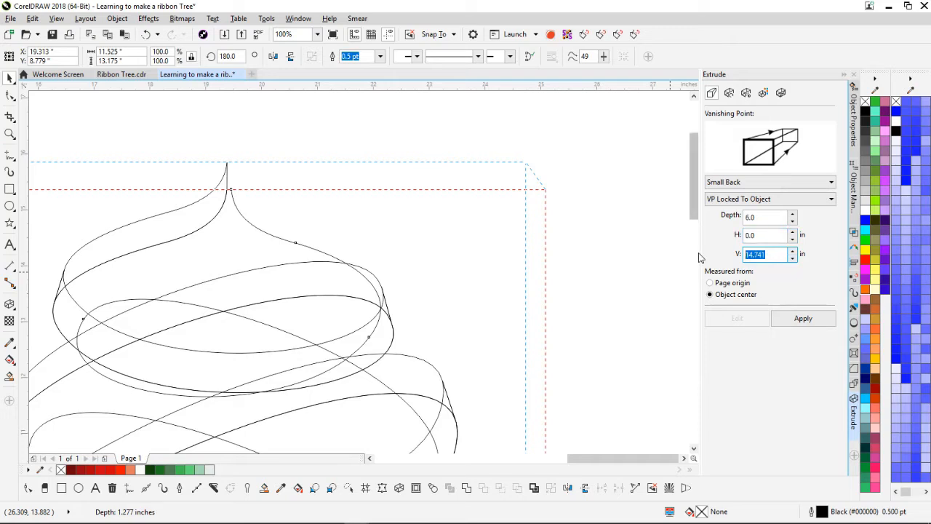
type("15")
key("Return")
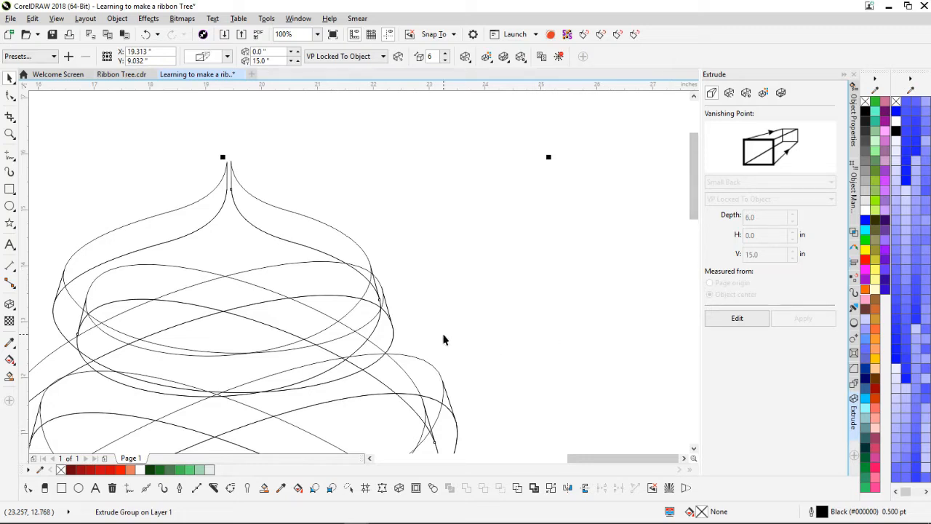
Step: Undo the extrusion and extrude the ribbon curve again
scroll(420, 315, "up", 2)
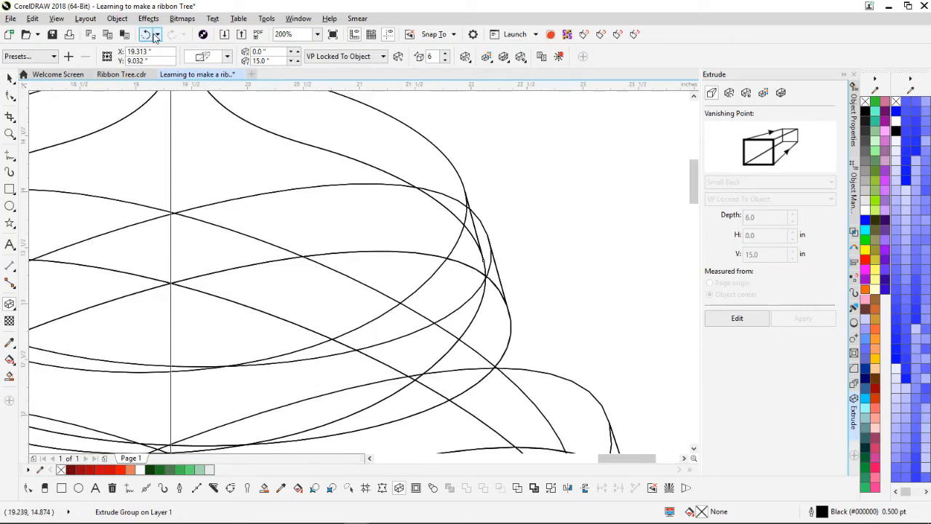
left_click(146, 35)
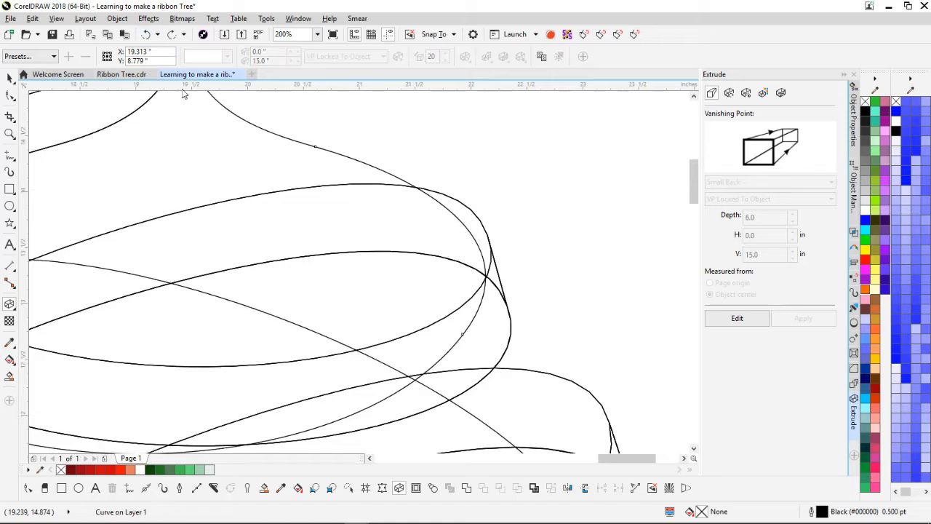
left_click(463, 226)
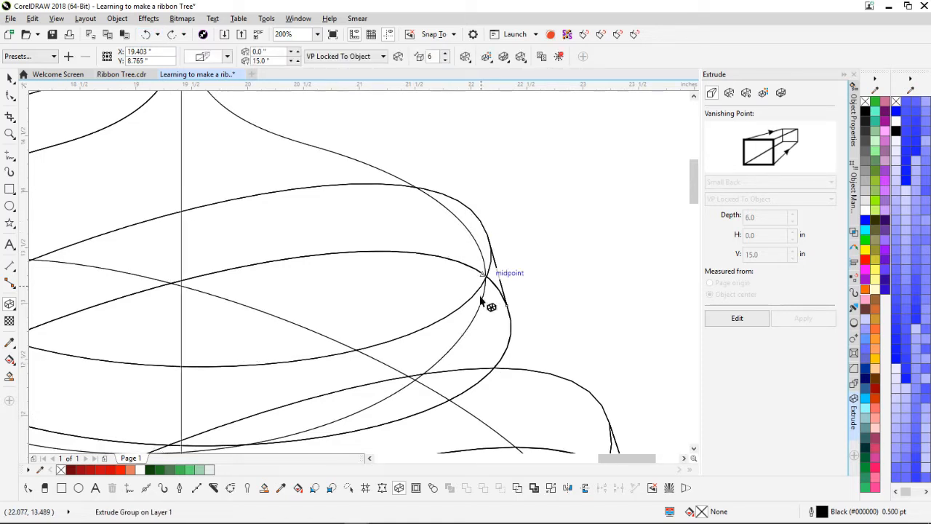
scroll(360, 273, "down", 2)
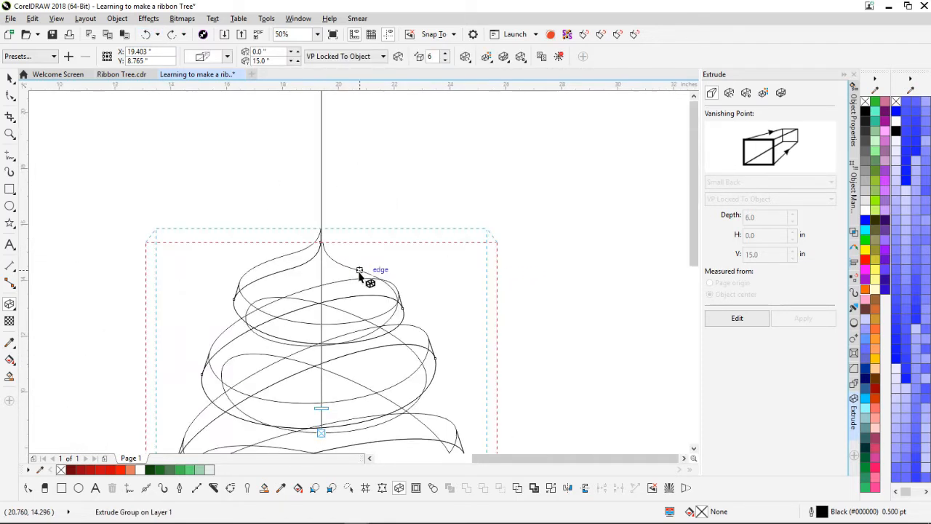
scroll(364, 276, "up", 1)
Step: Shift a node on the top ribbon loop slightly inward with the Shape tool
left_click(10, 76)
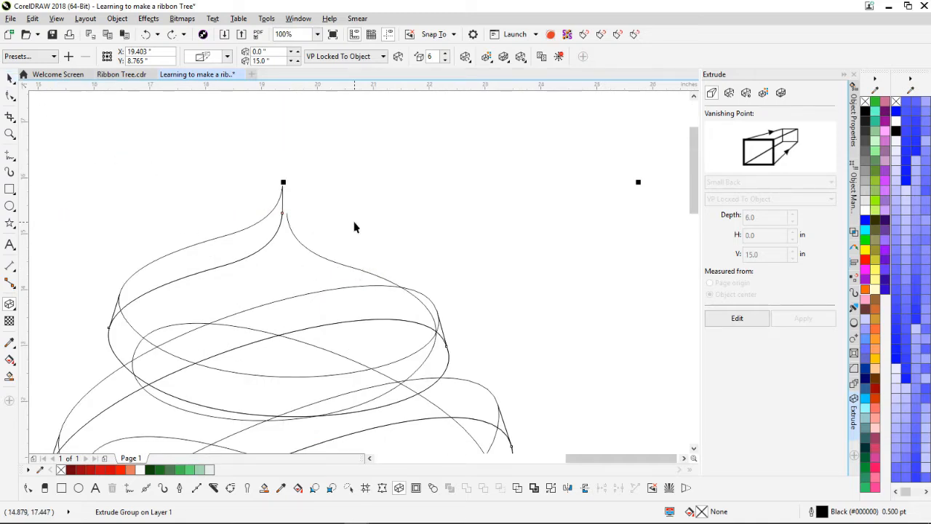
key("F10")
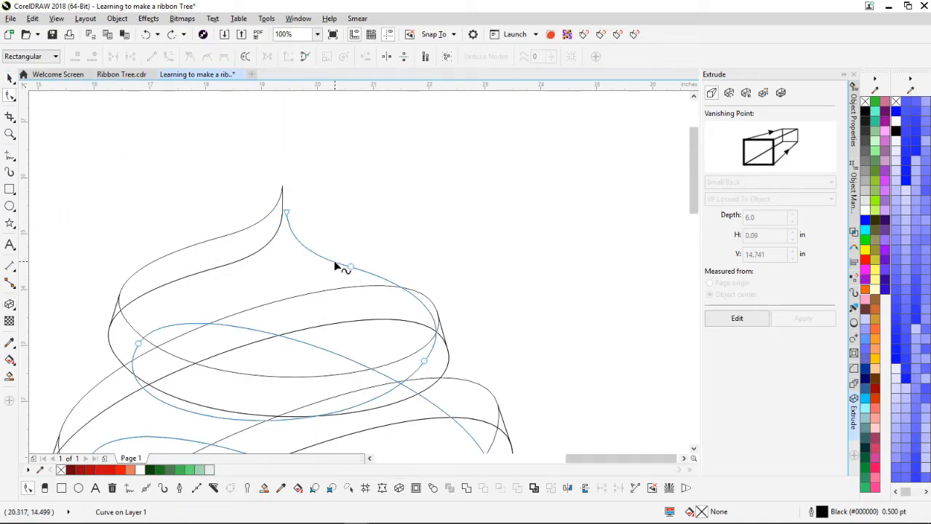
left_click_drag(424, 361, 412, 363)
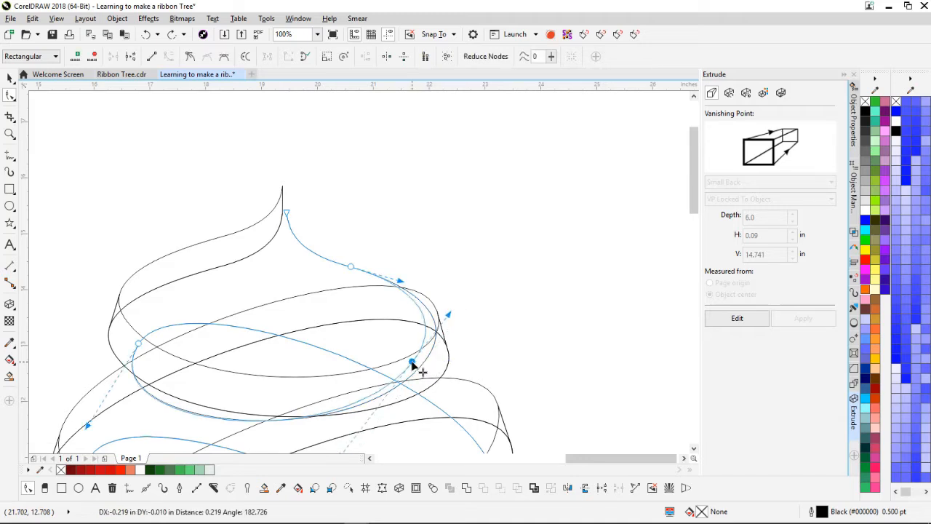
left_click_drag(411, 363, 409, 366)
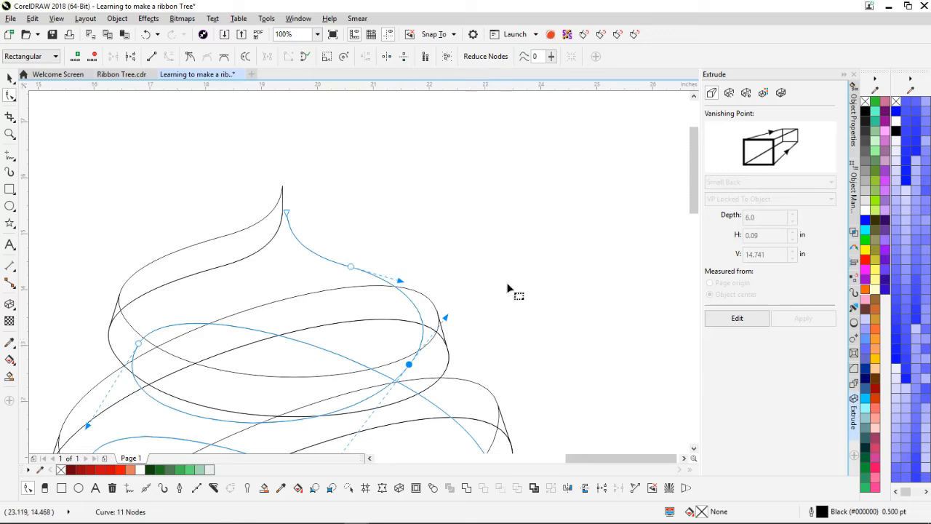
Step: Apply the extrusion with vanishing point 0 in horizontally and 15 in vertically
left_click(748, 323)
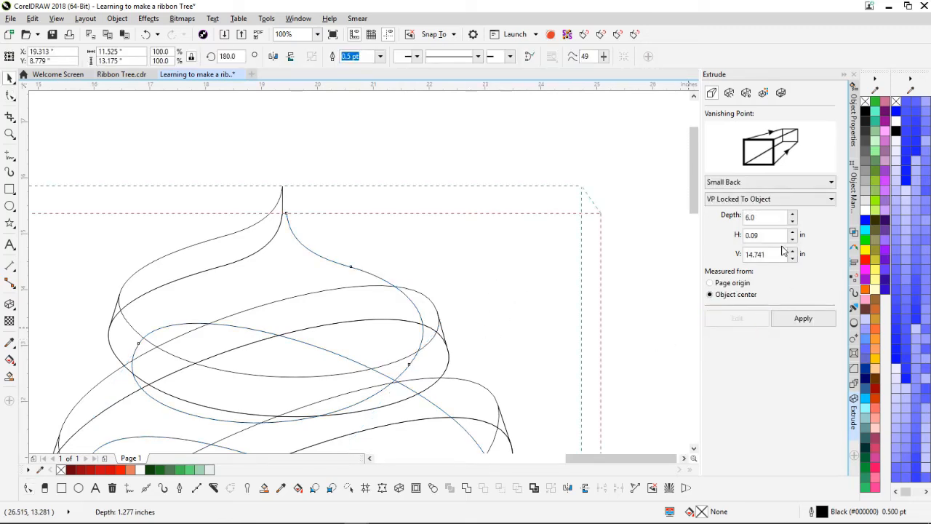
double_click(783, 235)
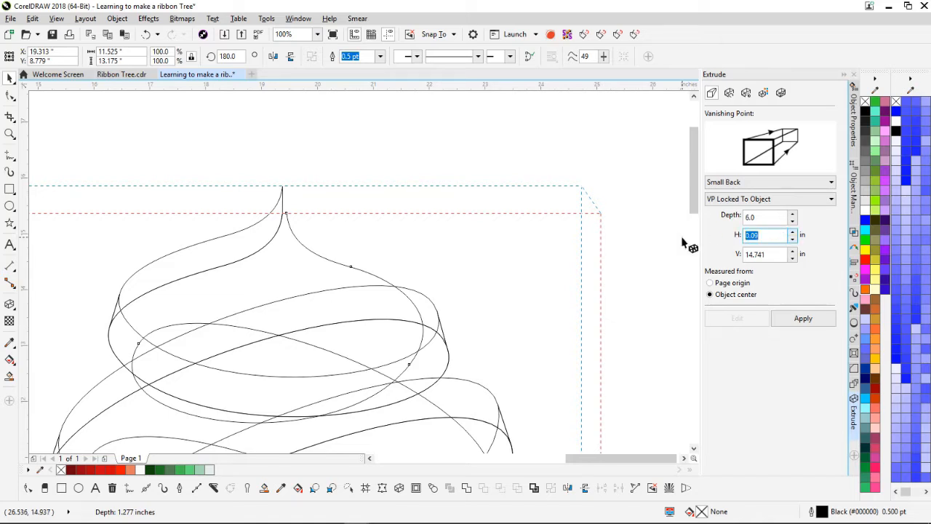
type("0")
key("Tab")
type("1")
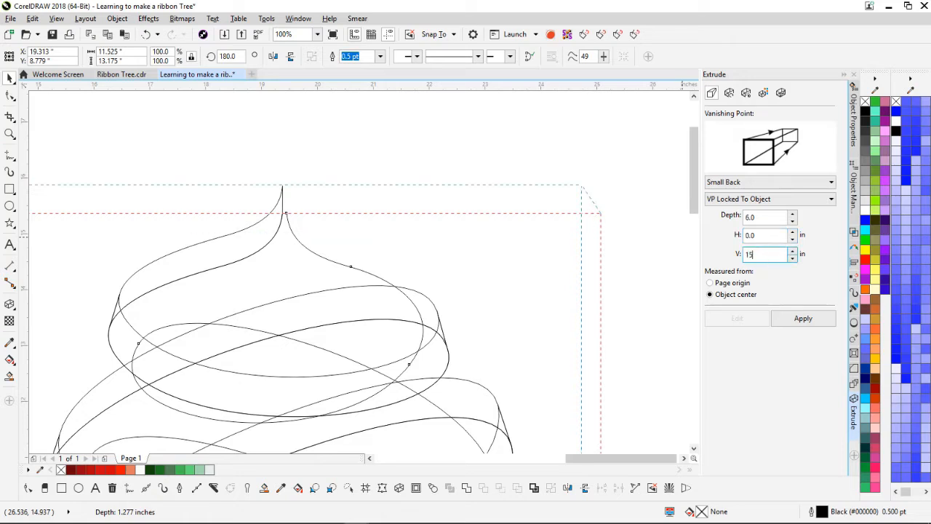
type("5")
left_click(810, 324)
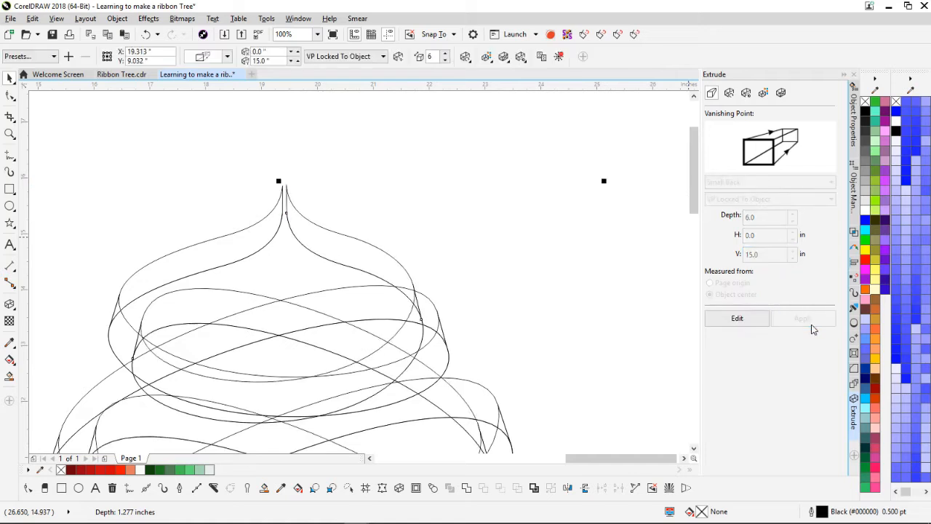
Step: Break the extruded group apart into separate objects
scroll(528, 357, "down", 2)
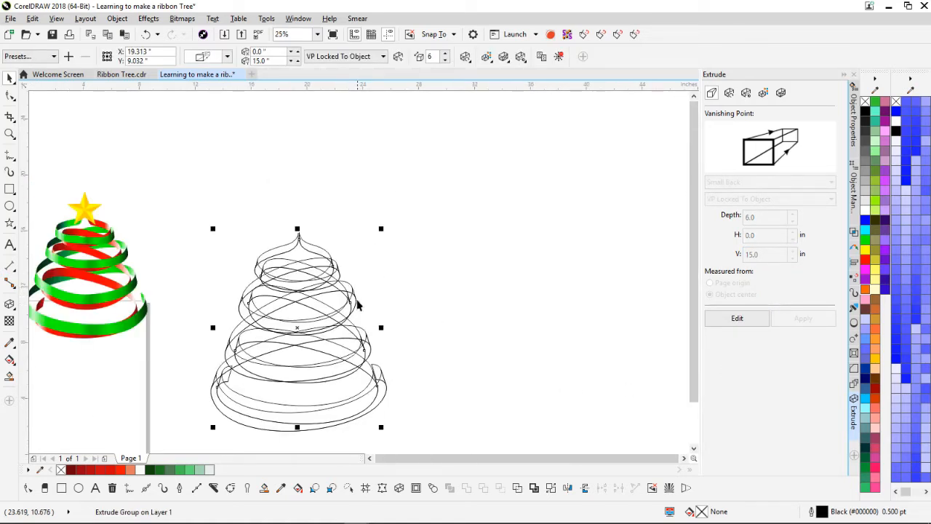
scroll(330, 278, "up", 2)
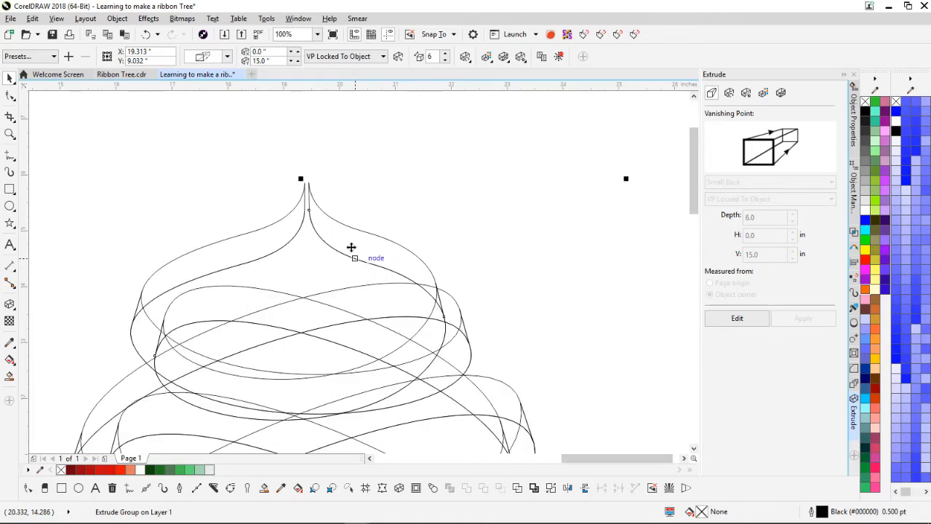
right_click(350, 246)
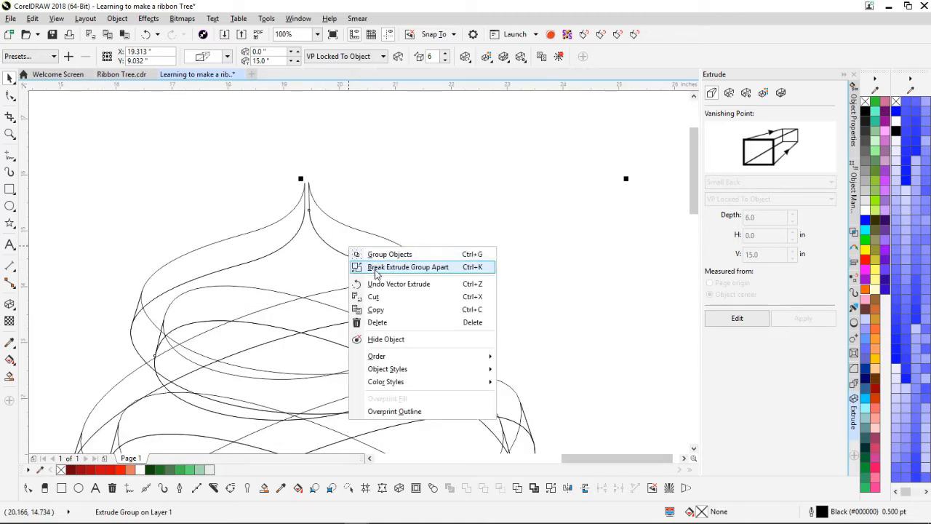
left_click(376, 268)
right_click(269, 242)
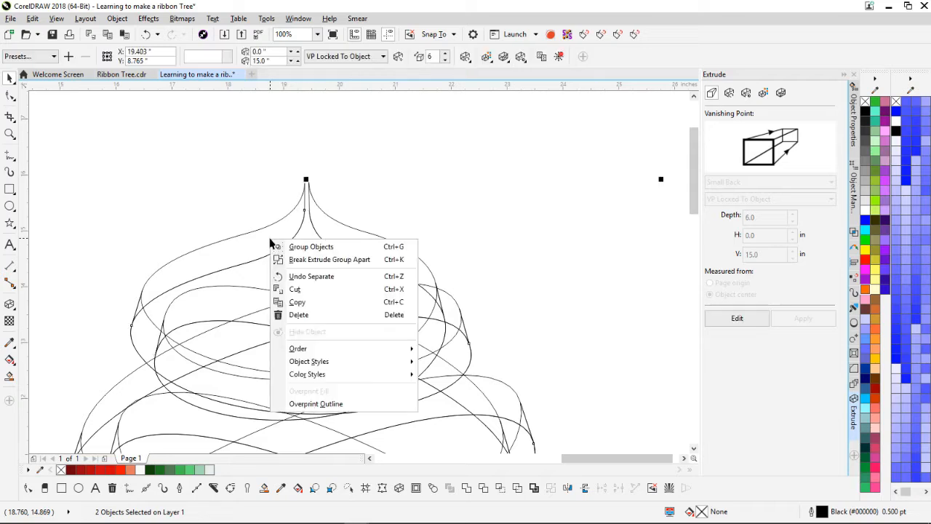
left_click(308, 259)
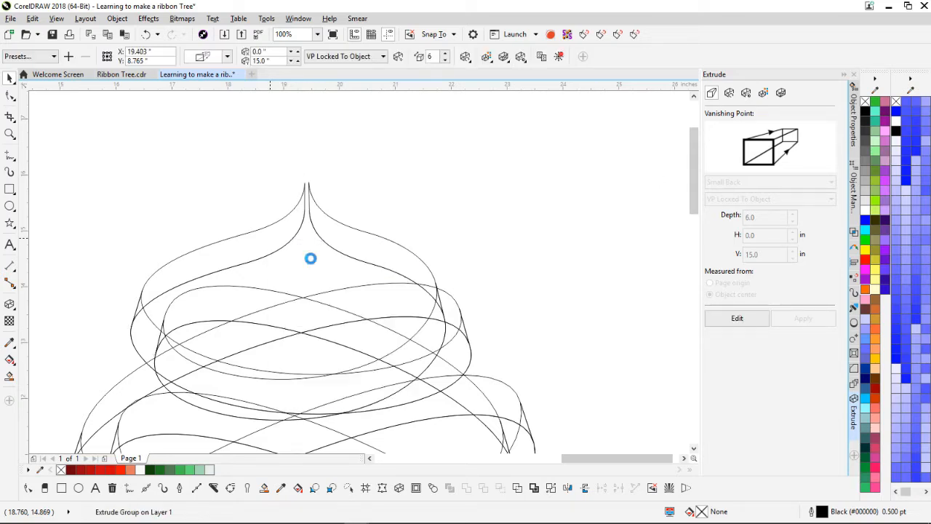
left_click(438, 198)
Step: Move the separated spiral curves up and off to the right of the tree
left_click_drag(329, 252, 559, 180)
scroll(357, 270, "down", 6)
scroll(359, 318, "up", 1)
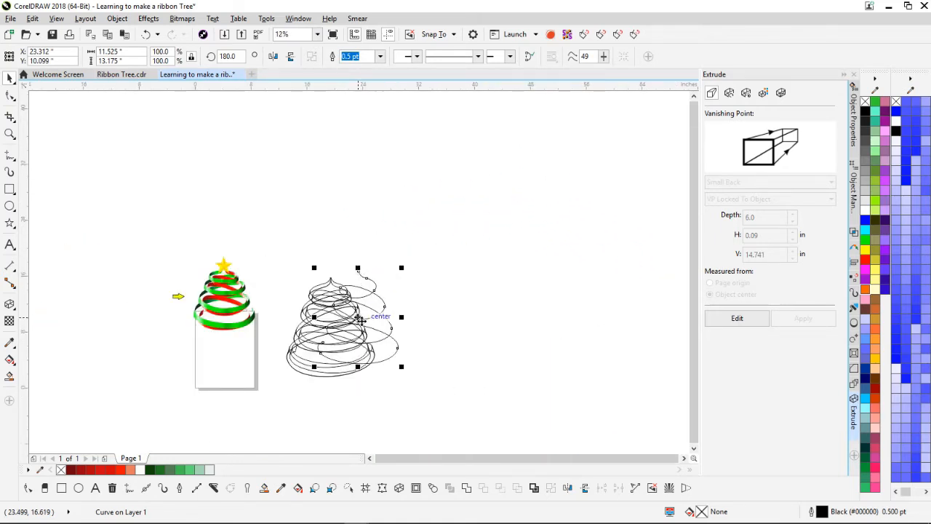
left_click_drag(377, 319, 552, 275)
scroll(346, 305, "up", 5)
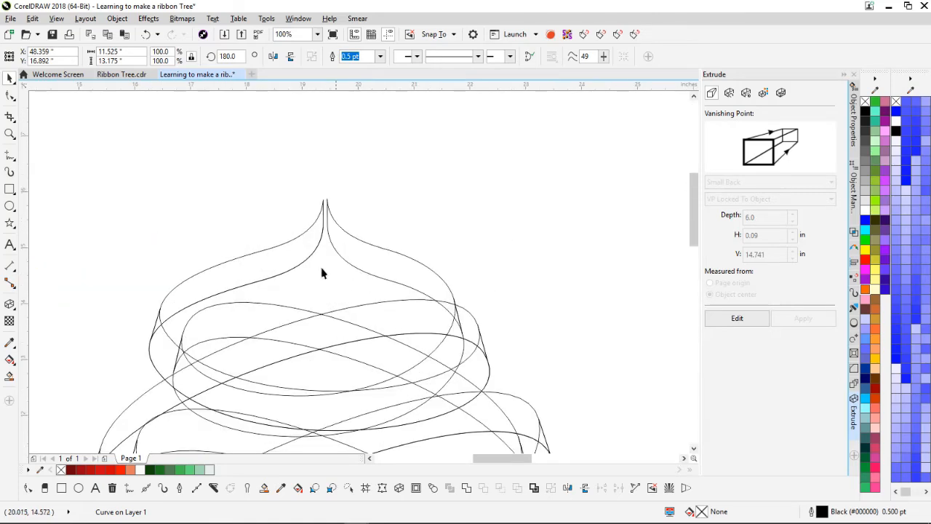
left_click_drag(296, 272, 614, 179)
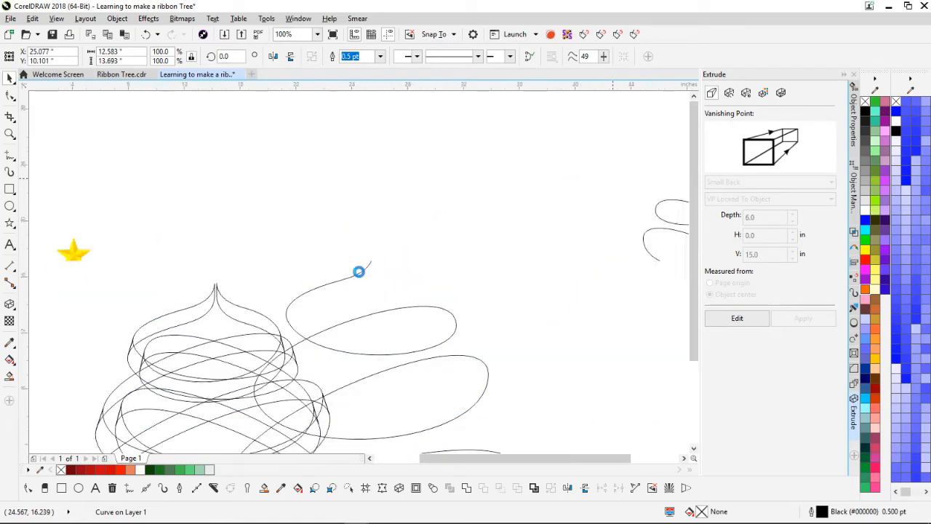
scroll(358, 271, "down", 2)
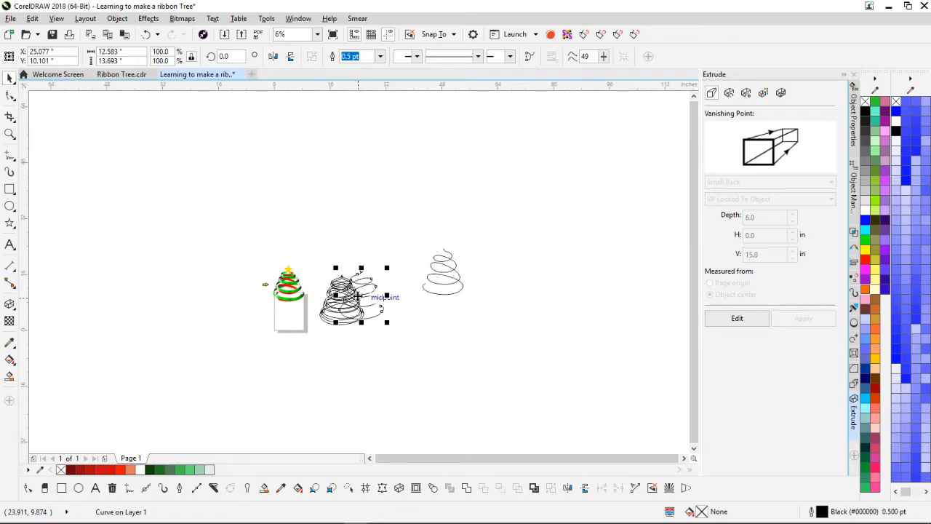
left_click_drag(365, 296, 413, 217)
Step: Move the right-hand spiral up beside the top spiral
left_click(445, 273)
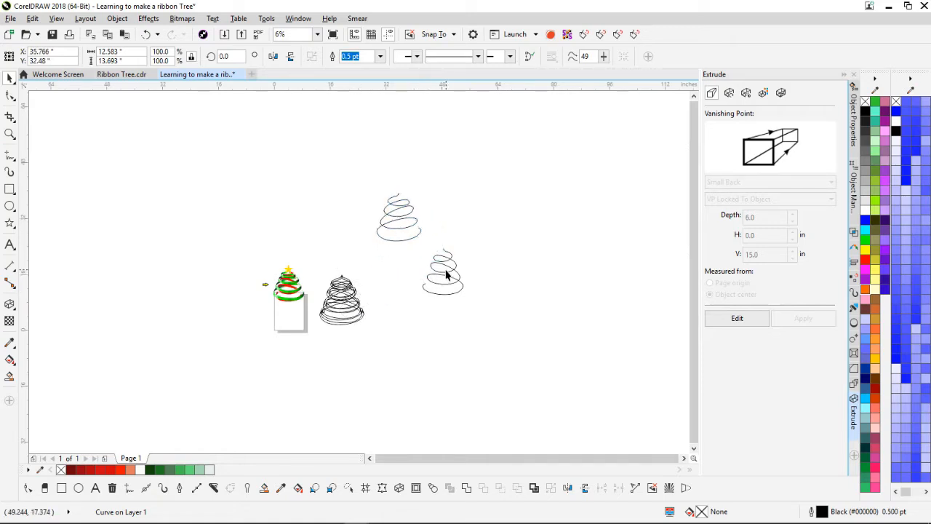
left_click(445, 270)
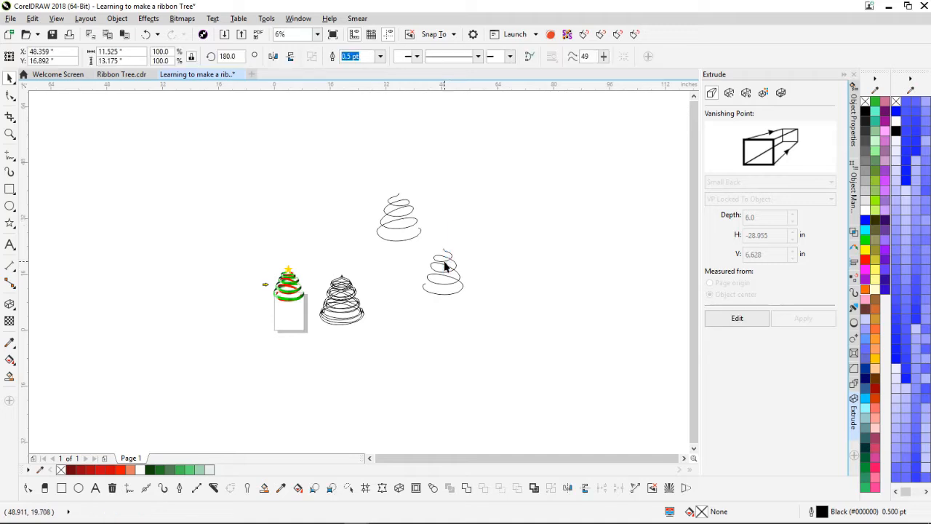
left_click_drag(443, 272, 446, 223)
left_click(359, 277)
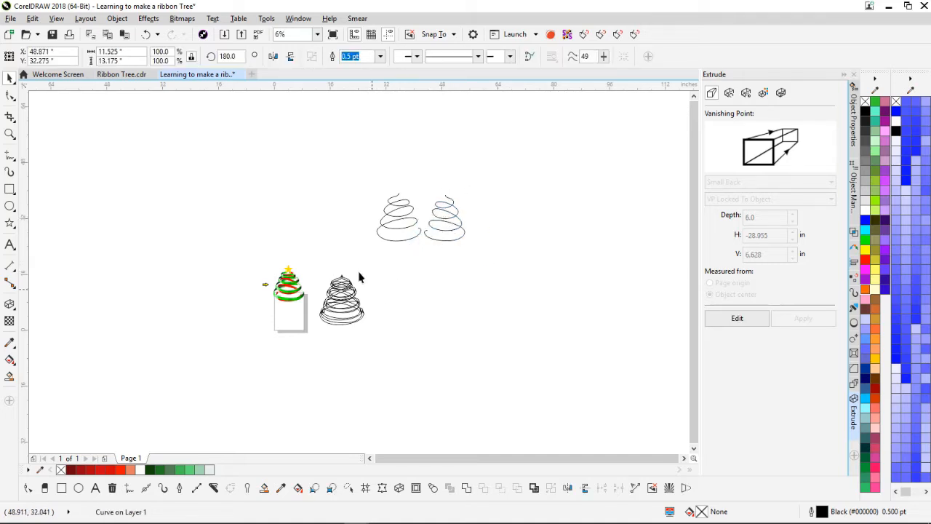
scroll(353, 276, "up", 3)
scroll(346, 270, "up", 1)
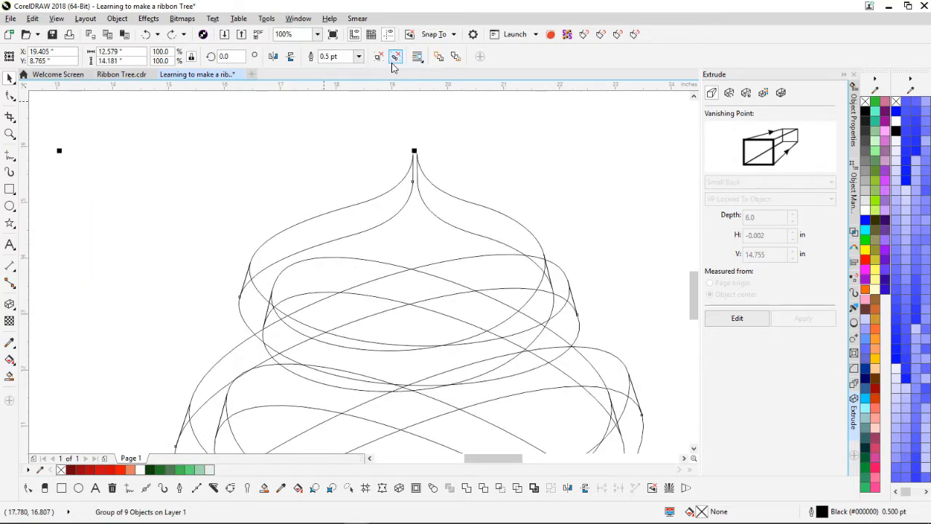
Step: Ungroup all of the tree's curves, undoing an accidental ribbon move
left_click(437, 191)
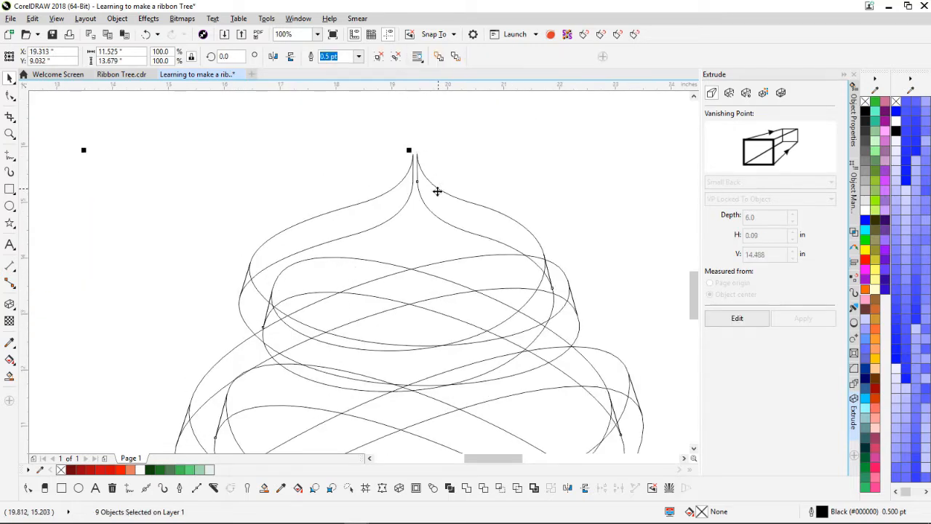
left_click(395, 57)
left_click(376, 208)
left_click(377, 183)
left_click_drag(376, 200, 372, 167)
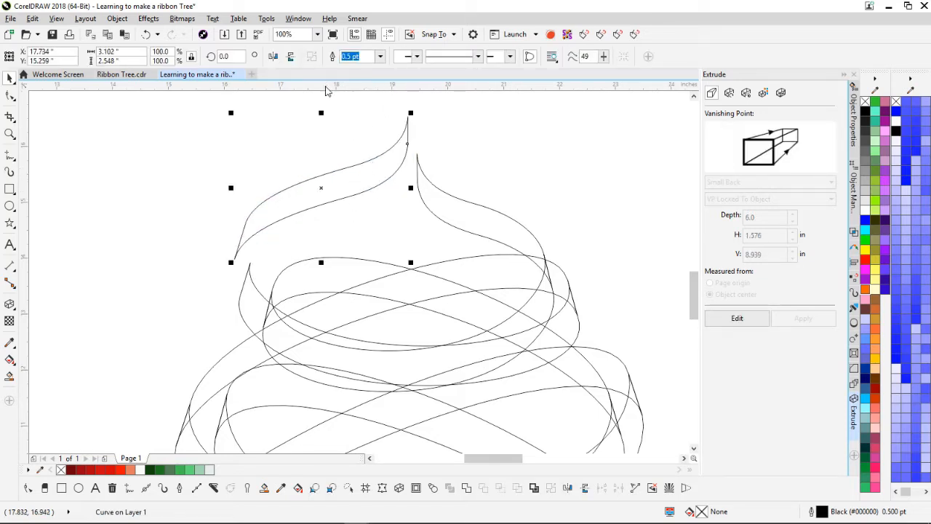
left_click(146, 34)
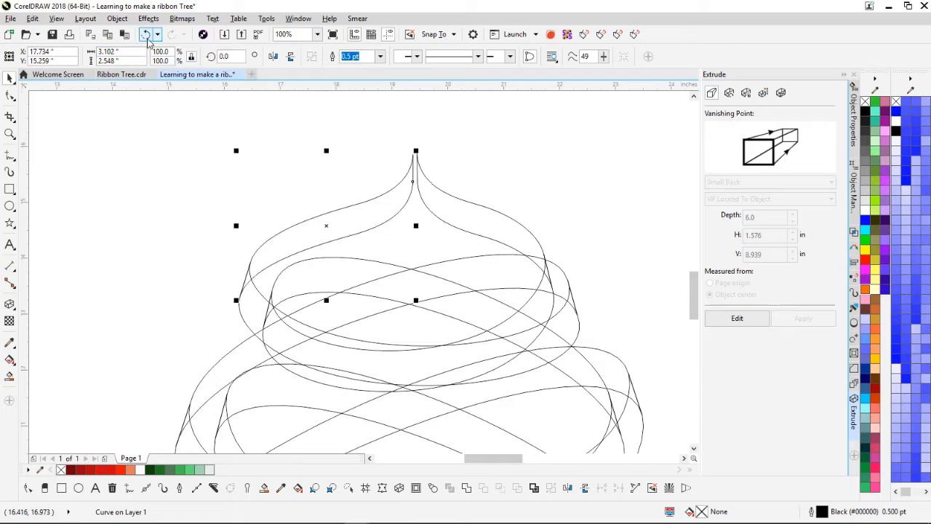
Step: Fill the top-left ribbon curve with a dark green palette shade
scroll(363, 276, "down", 2)
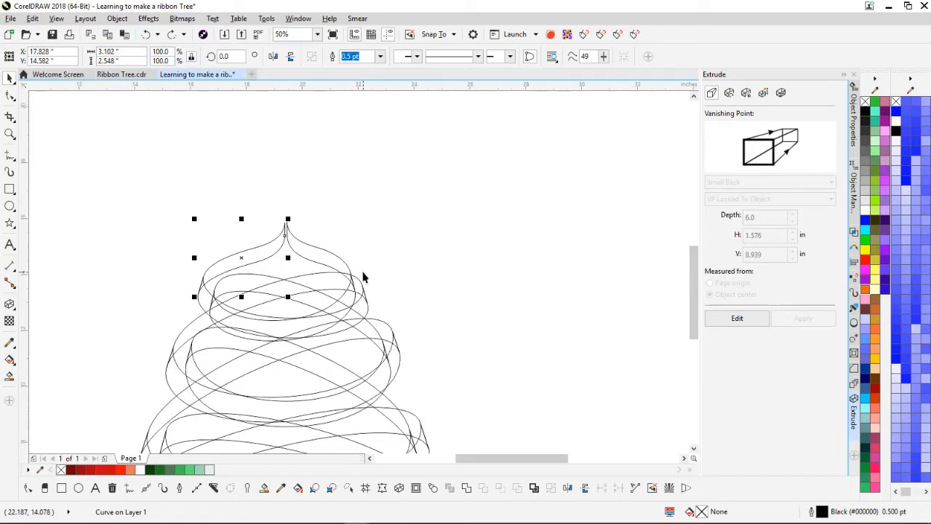
scroll(251, 272, "up", 2)
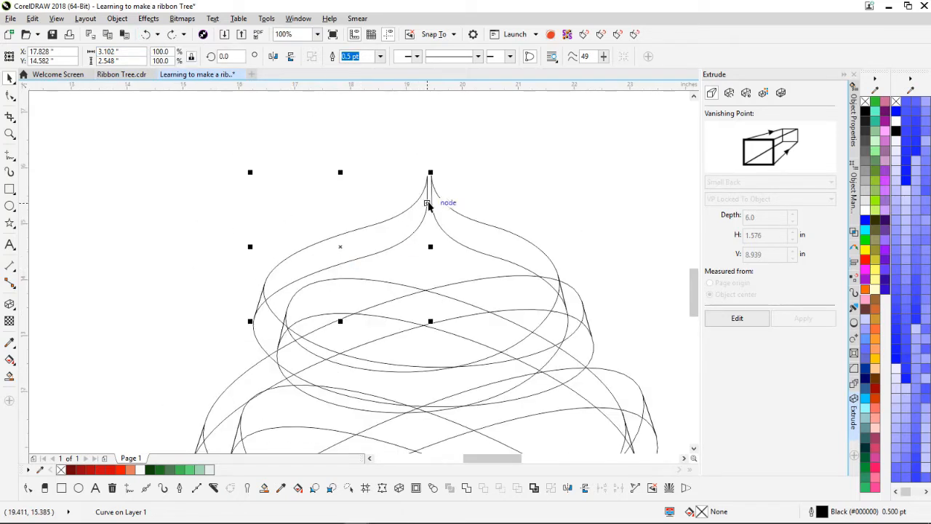
scroll(358, 277, "up", 1)
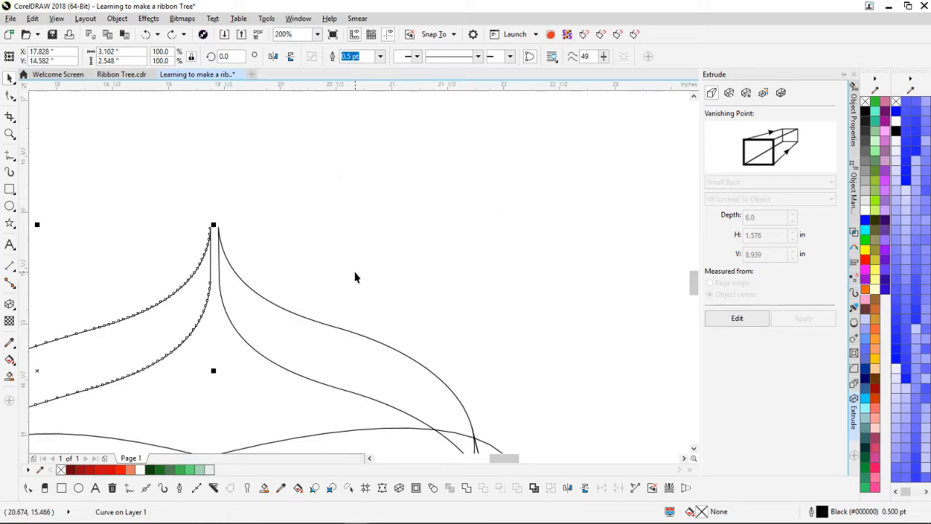
scroll(355, 277, "down", 1)
scroll(359, 272, "up", 1)
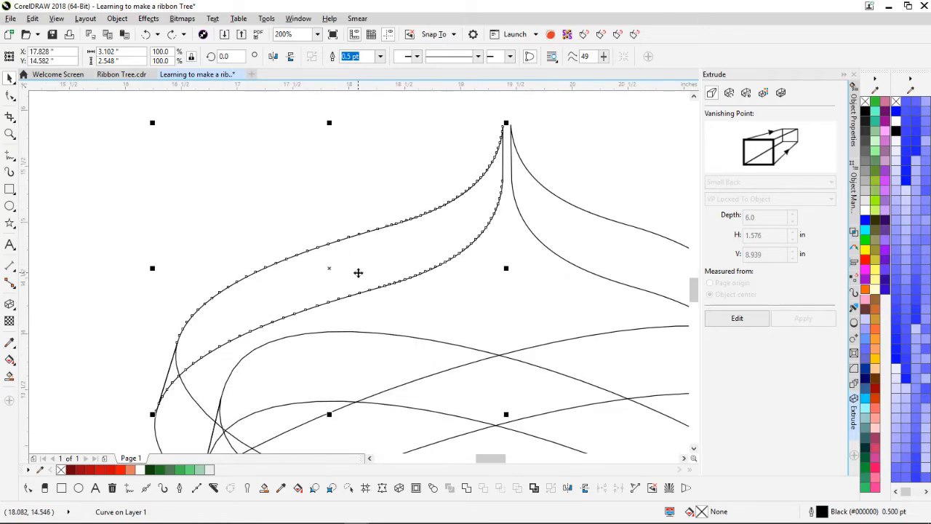
left_click(359, 182)
left_click(348, 270)
left_click(153, 471)
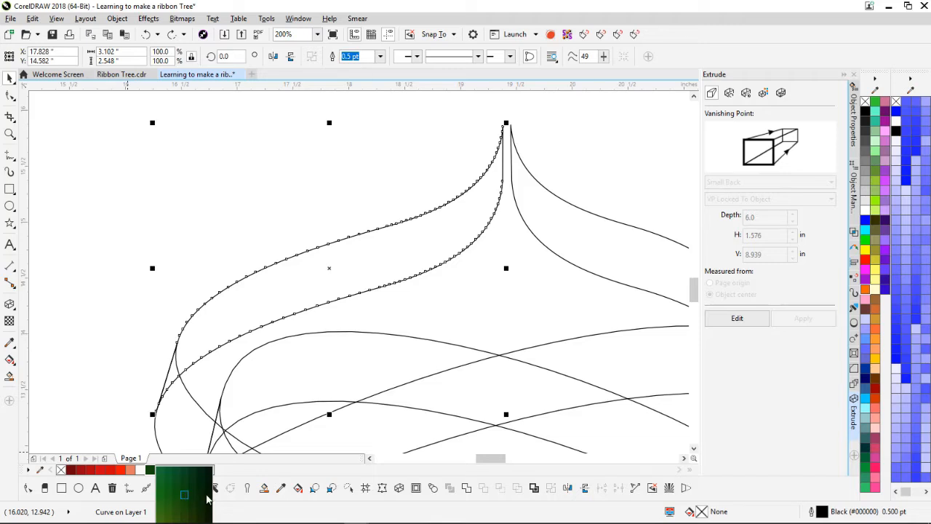
left_click(209, 496)
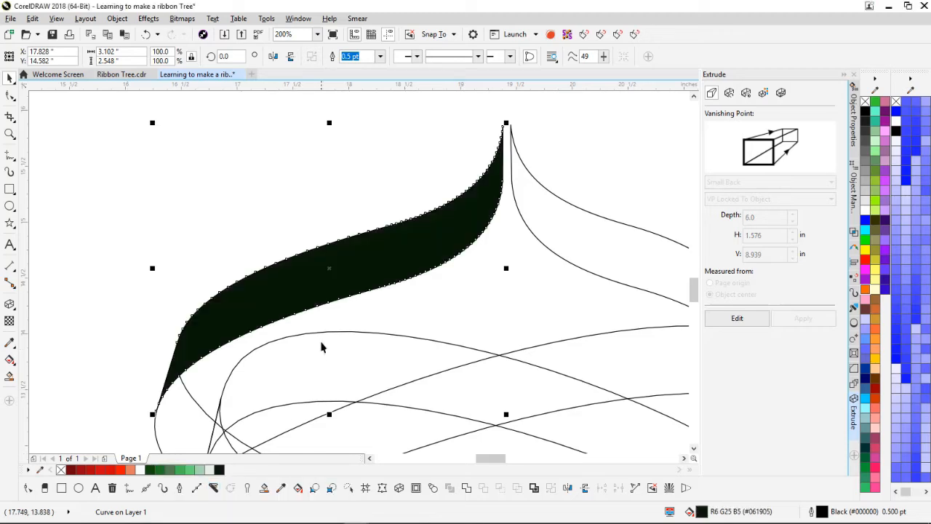
Step: Move black beside white in the document palette and reselect the green ribbon face
scroll(359, 272, "down", 1)
scroll(359, 271, "up", 1)
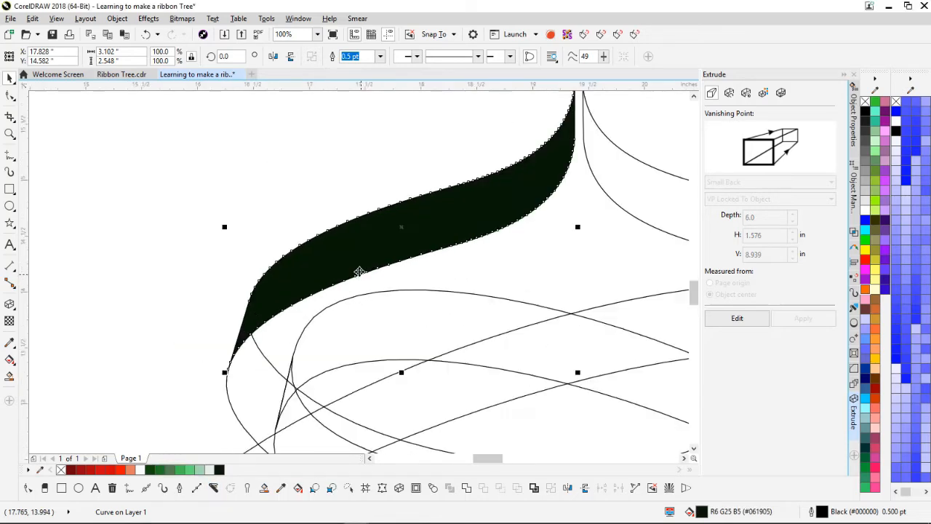
left_click(347, 192)
scroll(357, 272, "down", 1)
scroll(359, 276, "up", 1)
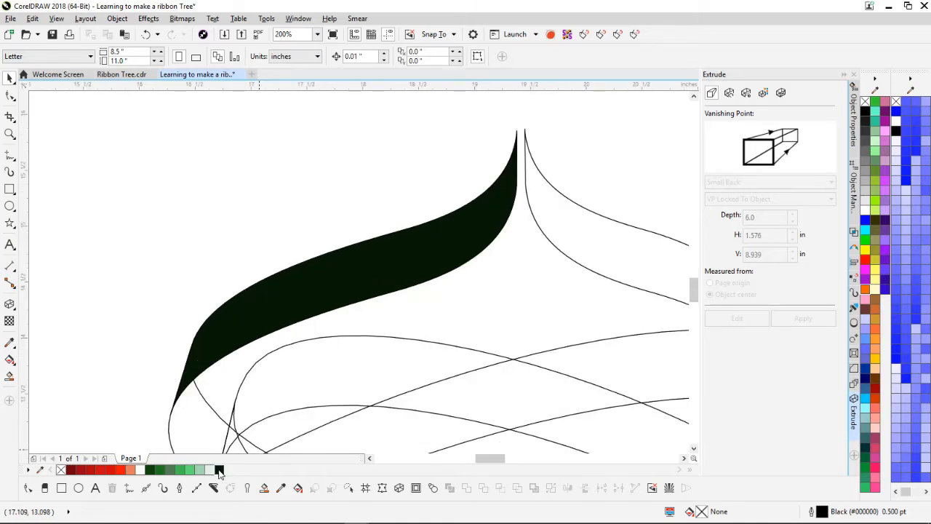
left_click_drag(219, 470, 147, 472)
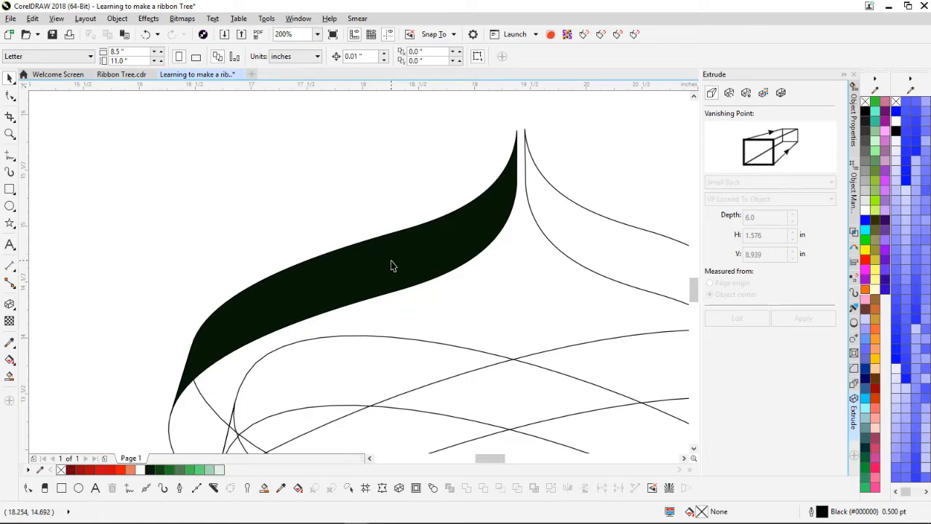
left_click(391, 262)
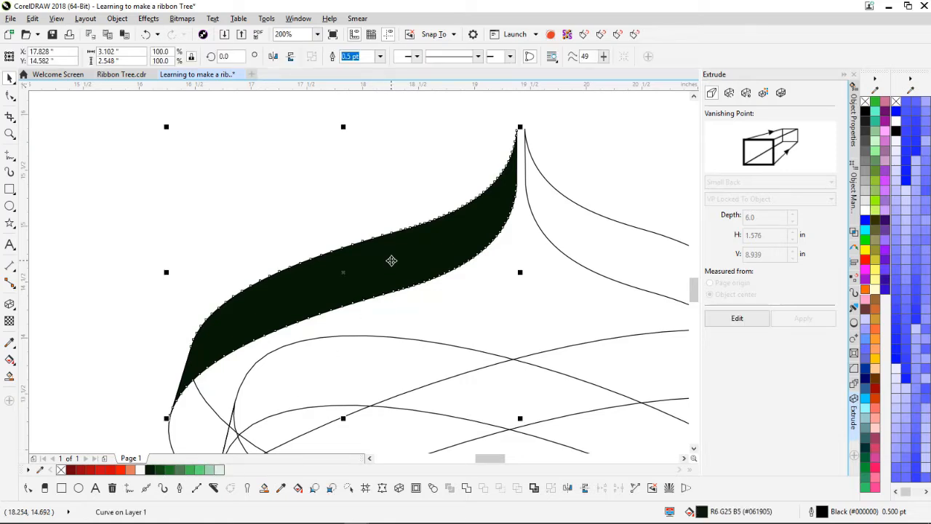
Step: Apply a linear fountain fill across the ribbon face, ending in pale green
left_click(11, 361)
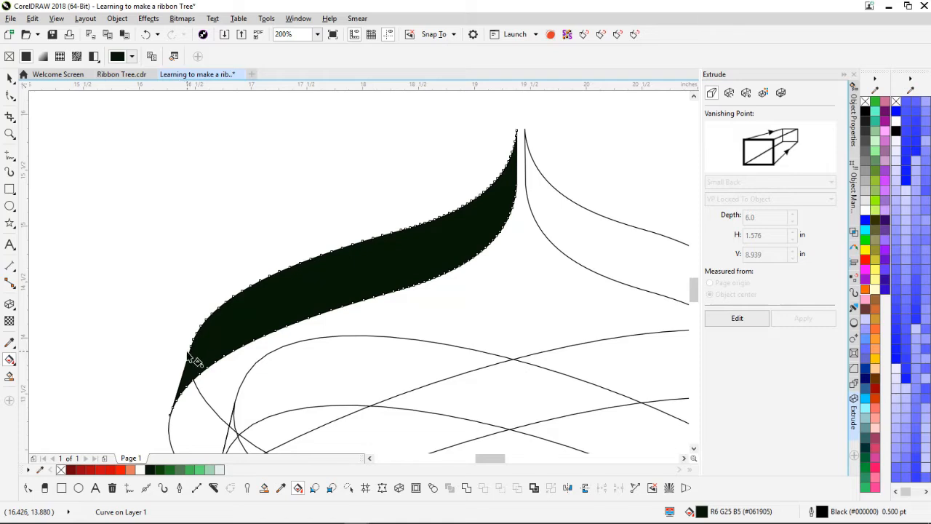
left_click_drag(188, 354, 522, 341)
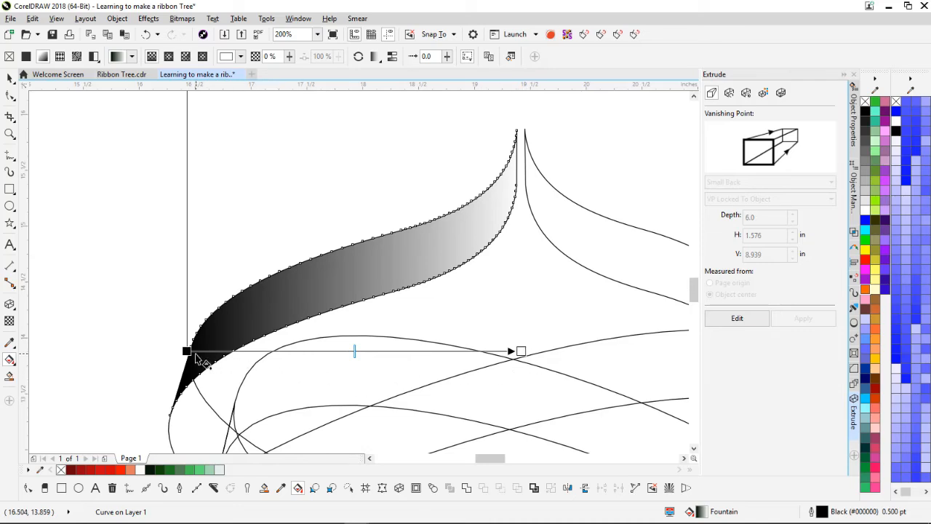
left_click_drag(186, 351, 173, 351)
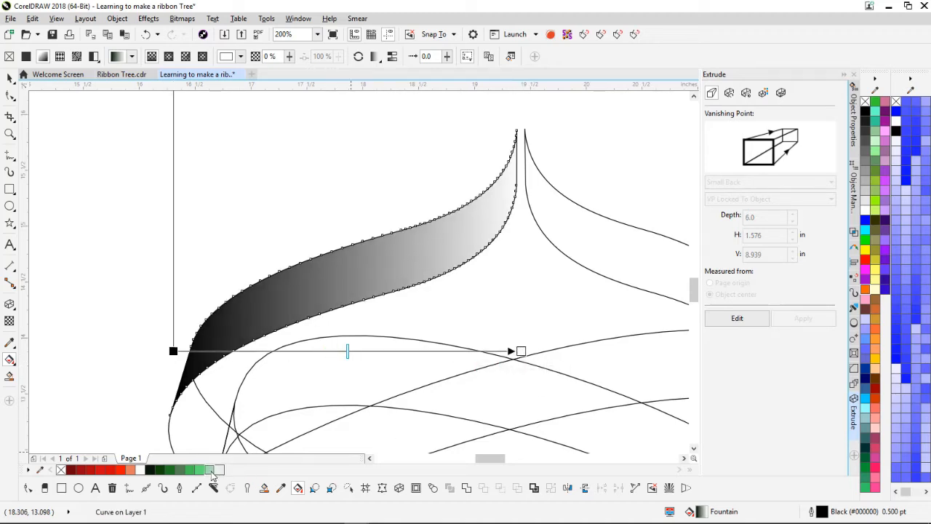
left_click_drag(209, 469, 521, 352)
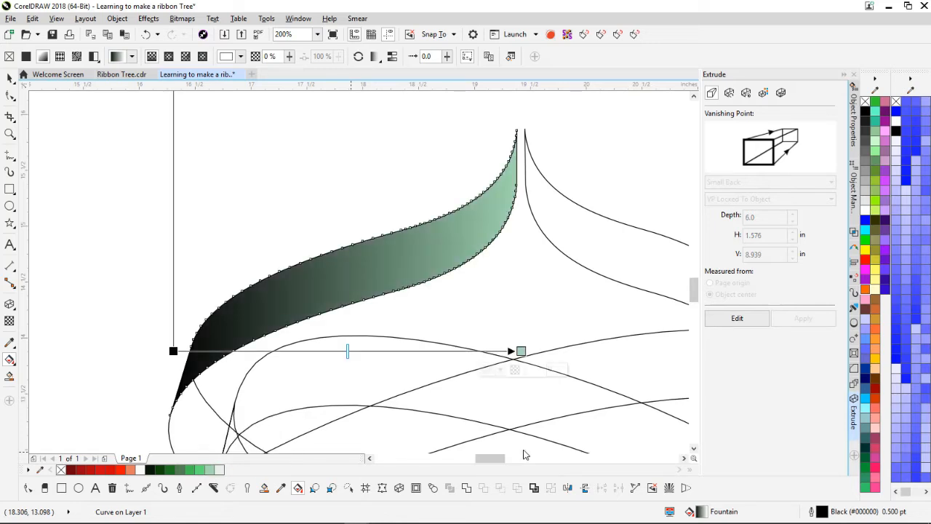
Step: Add green and dark green stops along the gradient, sliding the dark green toward the tip
double_click(378, 351)
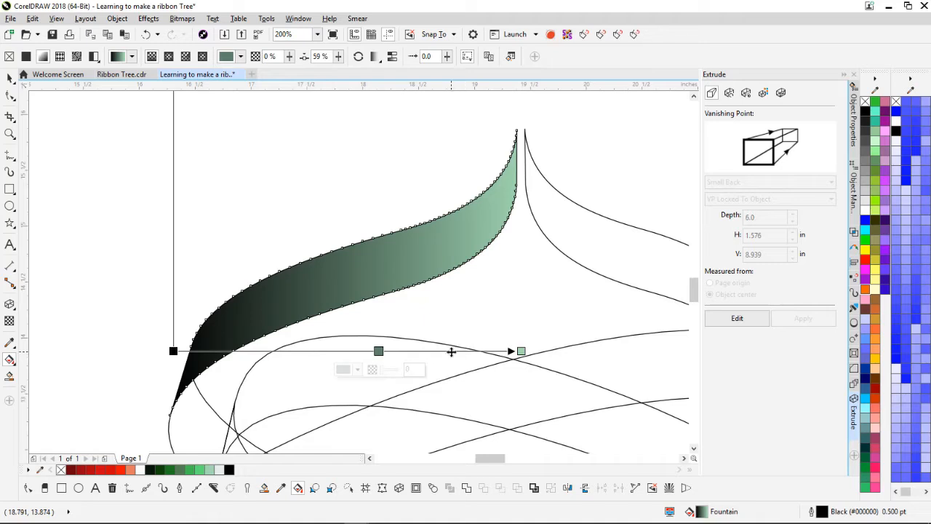
left_click_drag(172, 476, 268, 352)
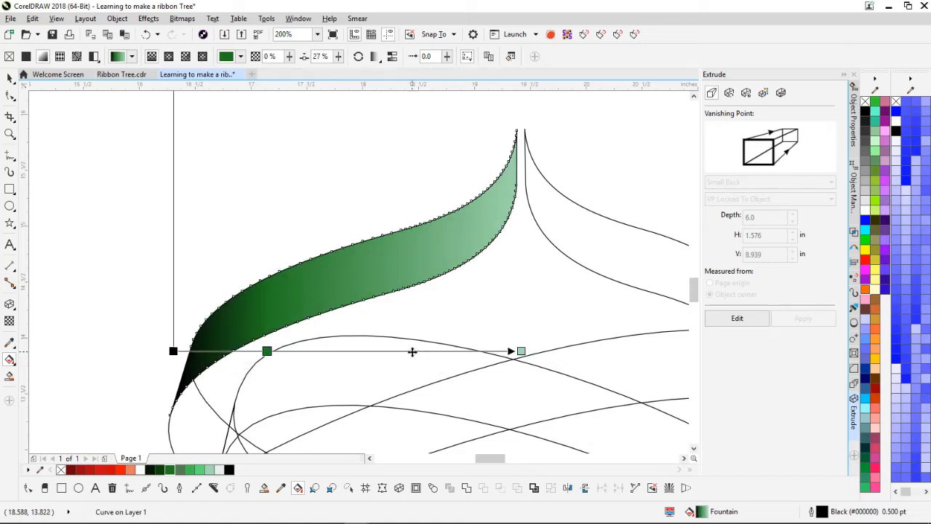
double_click(411, 351)
left_click(172, 469)
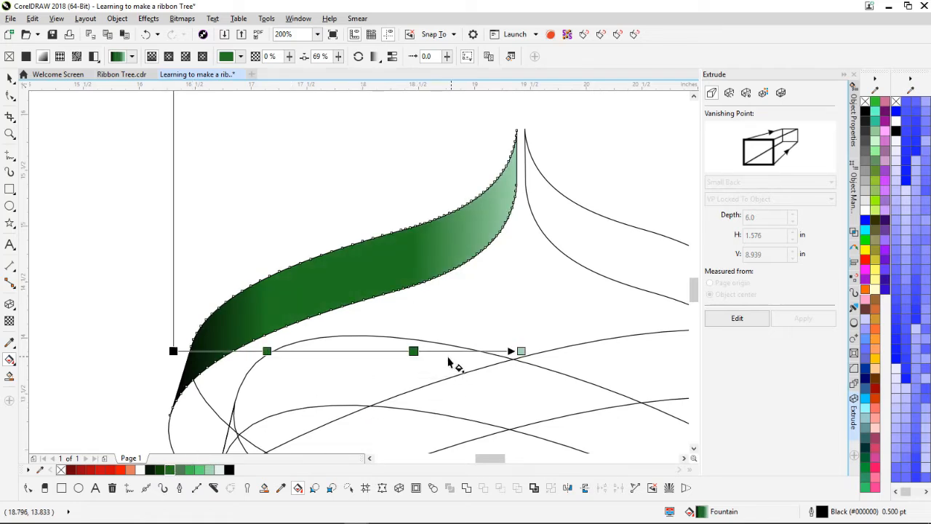
left_click_drag(413, 352, 432, 351)
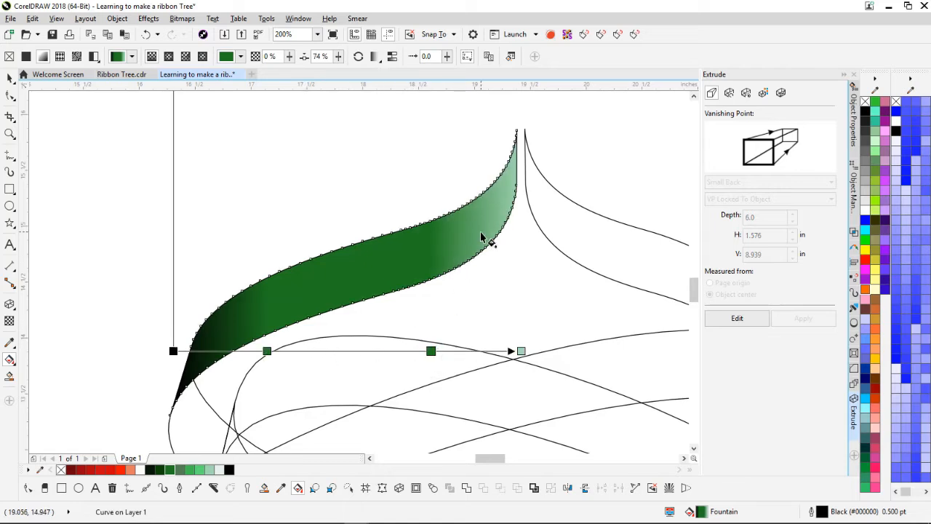
left_click_drag(432, 351, 441, 352)
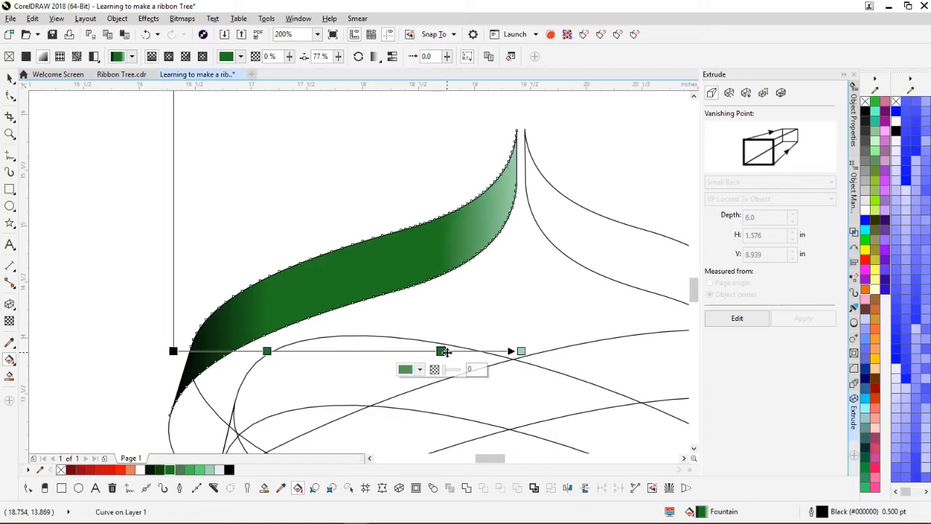
left_click(330, 344)
left_click(362, 279)
scroll(360, 280, "down", 8)
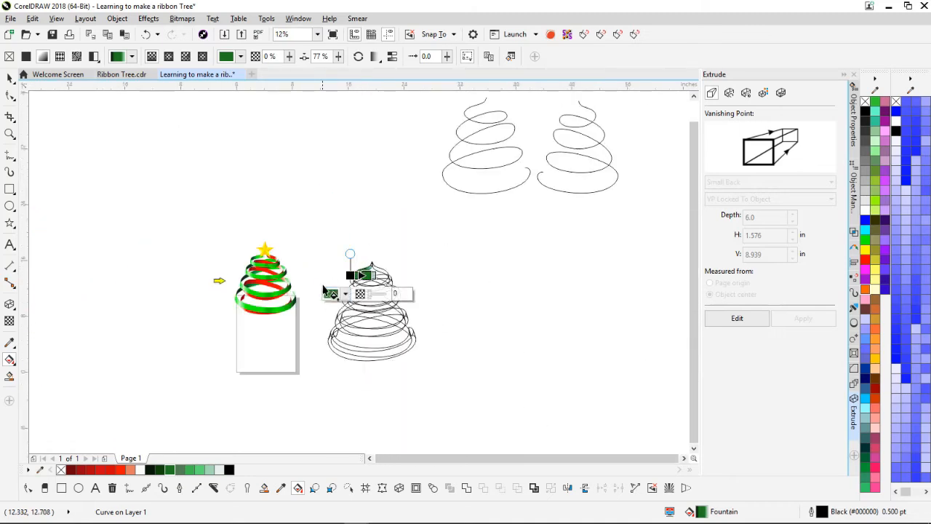
Step: Move the yellow arrow shape over beside the wireframe tree
scroll(379, 291, "up", 1)
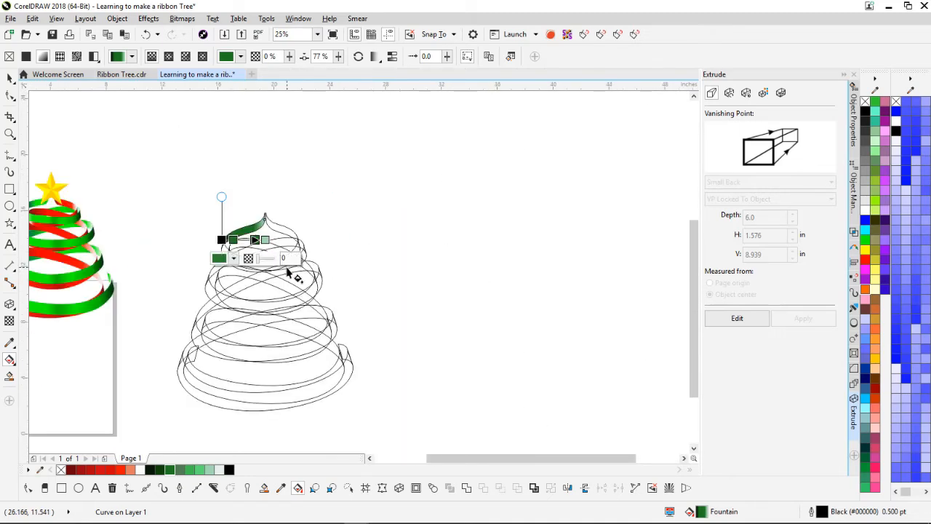
scroll(287, 269, "down", 1)
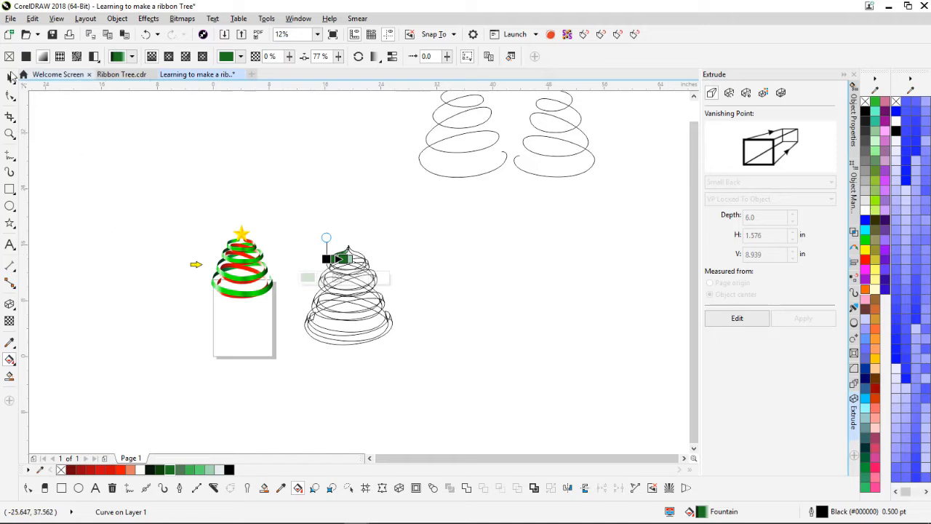
left_click(10, 78)
left_click(195, 266)
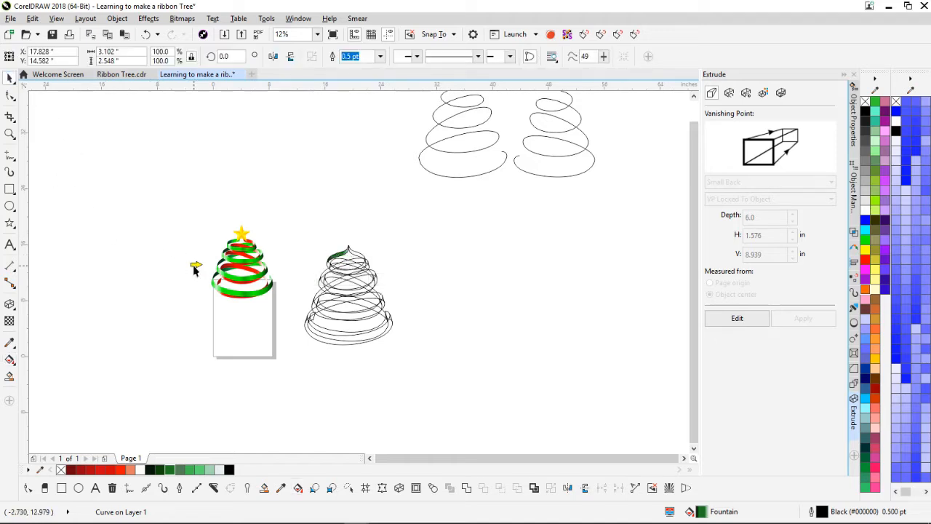
left_click_drag(283, 298, 293, 288)
Step: Send the green ribbon and three other ribbon curves to the back of the page
scroll(362, 278, "up", 4)
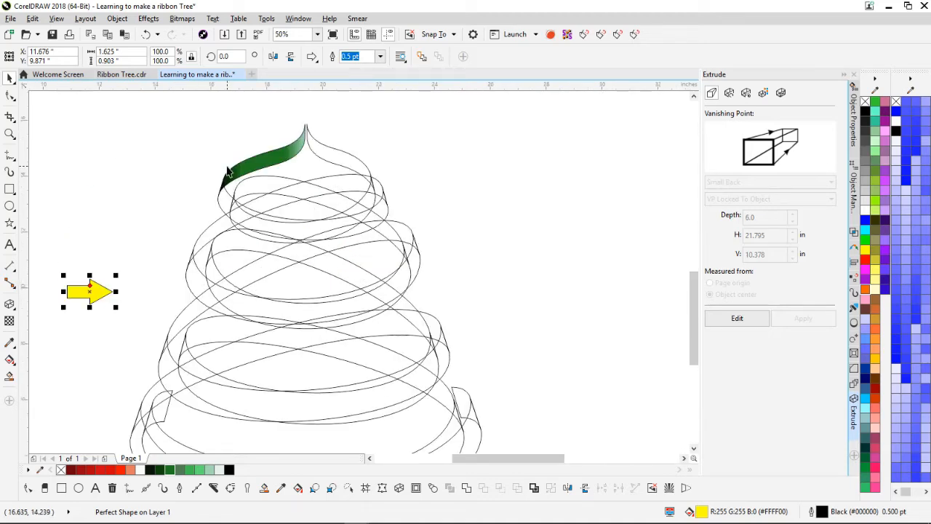
scroll(374, 178, "up", 2)
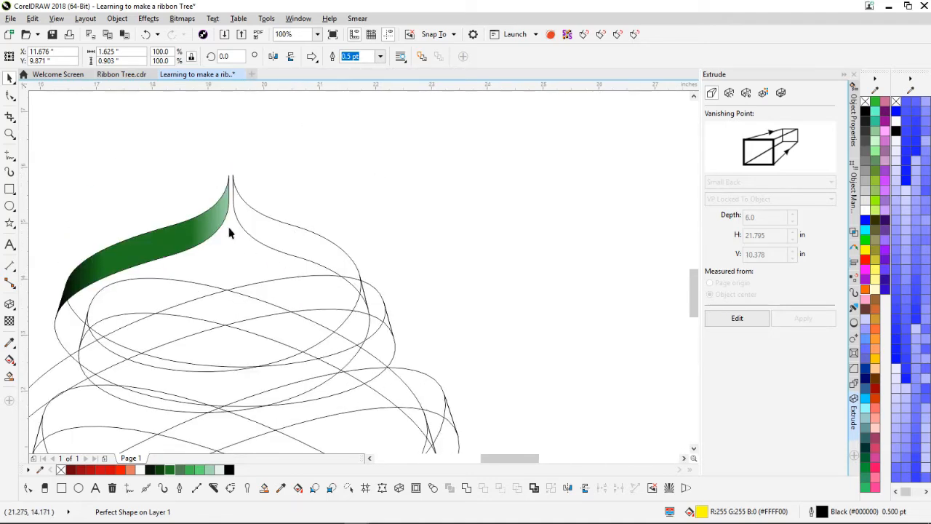
left_click(133, 253)
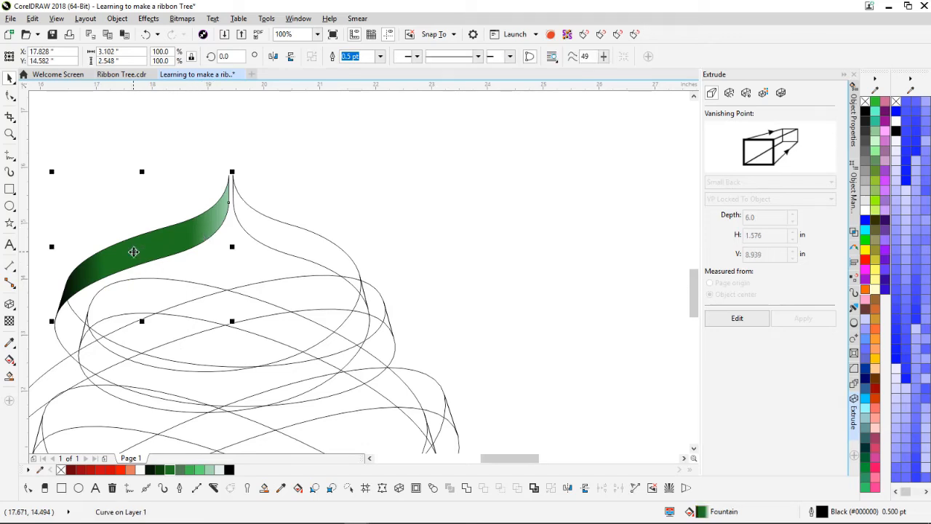
scroll(485, 247, "down", 1)
left_click(385, 261, "shift")
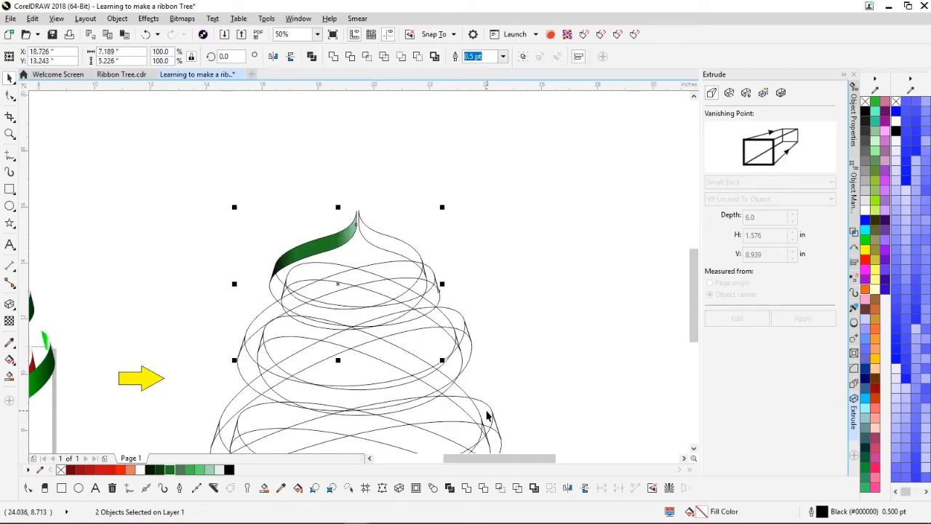
scroll(490, 417, "down", 1)
left_click(357, 270, "shift")
scroll(357, 270, "up", 1)
left_click(369, 283, "shift")
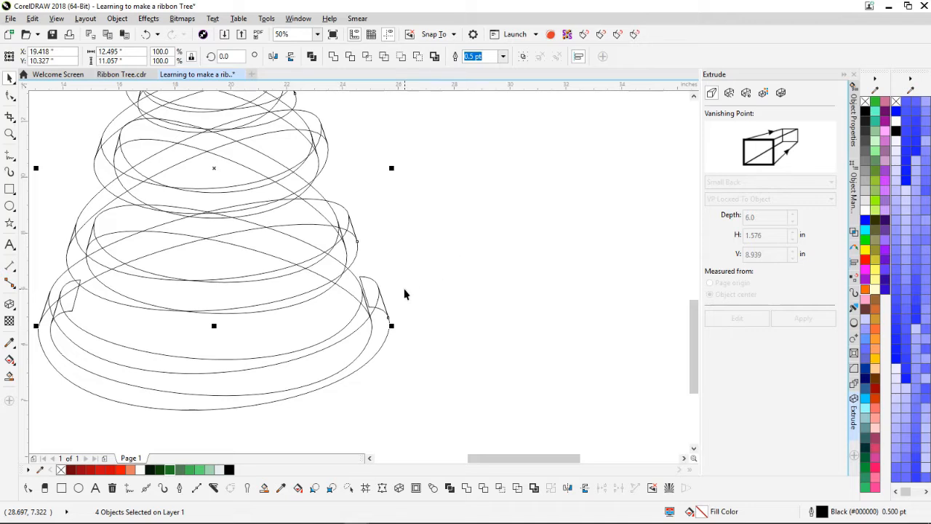
right_click(370, 291)
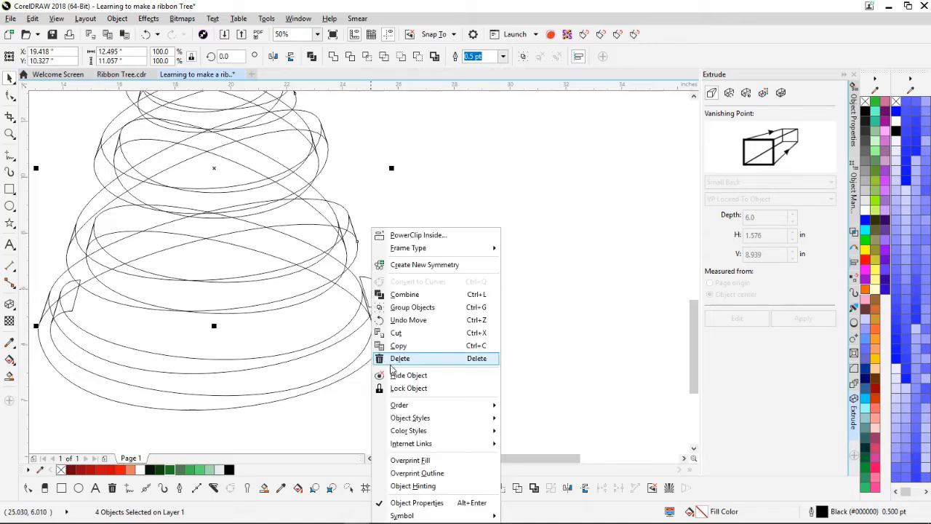
mouse_move(409, 412)
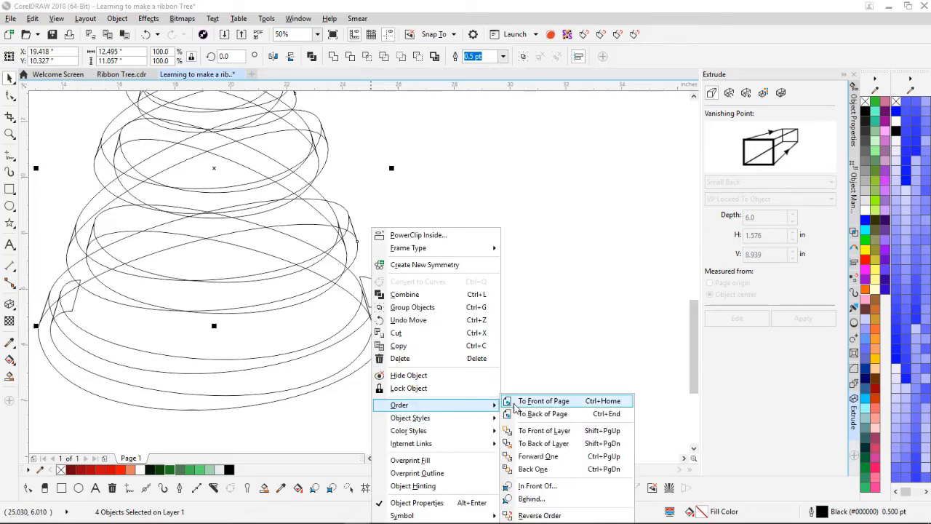
left_click(521, 414)
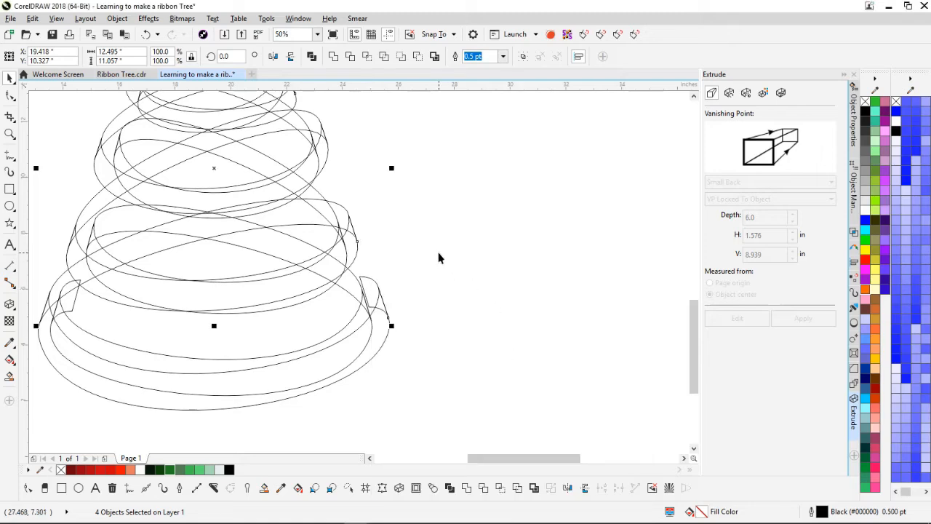
scroll(437, 258, "down", 2)
scroll(264, 179, "up", 2)
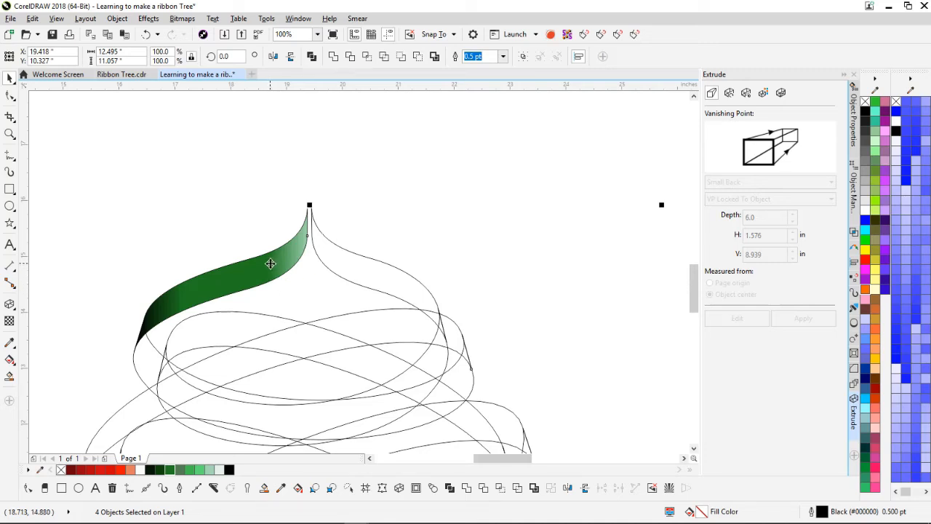
Step: Copy the top ribbon's green gradient fill onto an unfilled ribbon curve
right_click(271, 264)
left_click(239, 218)
left_click(236, 284)
left_click_drag(233, 284, 371, 327)
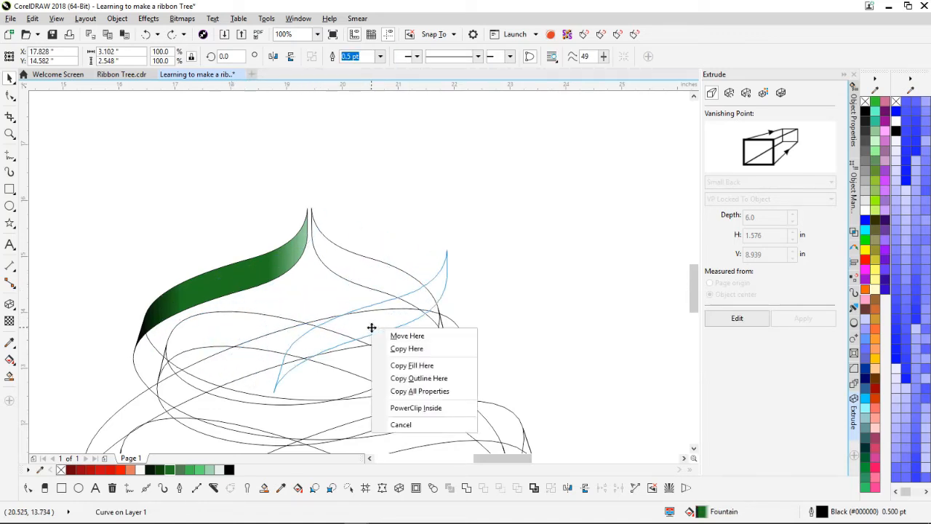
left_click(411, 365)
Step: Copy the same green fill onto two more ribbon curves and the small end piece
scroll(359, 272, "down", 2)
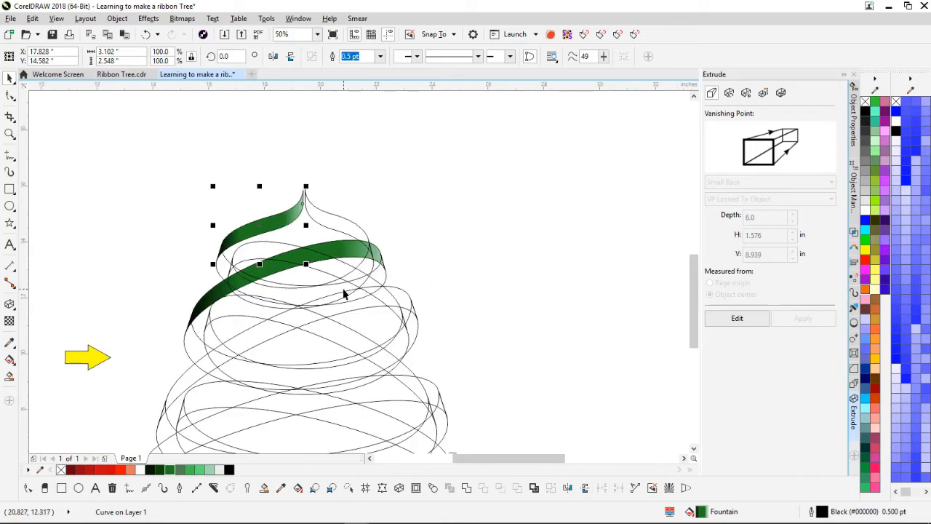
left_click(215, 298)
left_click_drag(215, 298, 236, 427)
left_click(285, 376)
left_click(276, 356)
scroll(373, 428, "down", 1)
left_click_drag(317, 278, 418, 300)
left_click(447, 336)
scroll(416, 304, "up", 3)
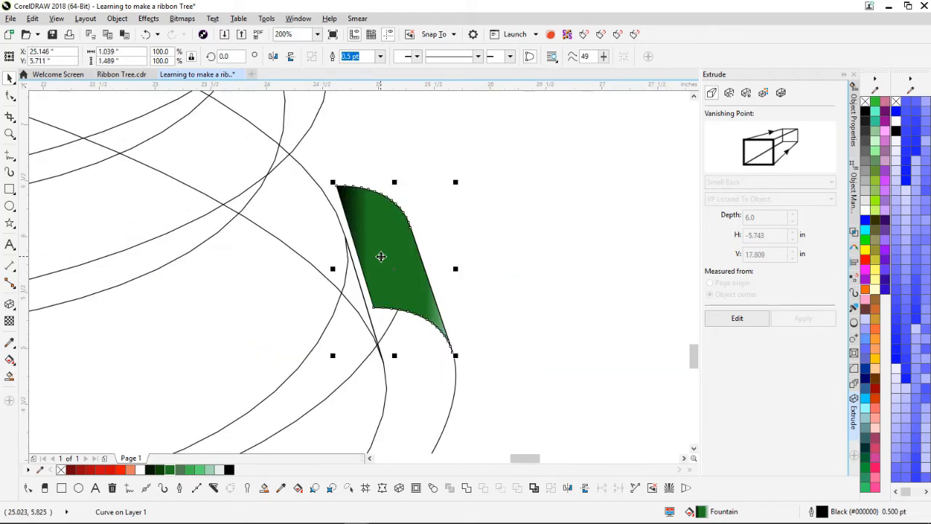
Step: Send the small end piece to the back of the page, behind the curve lines
right_click(391, 258)
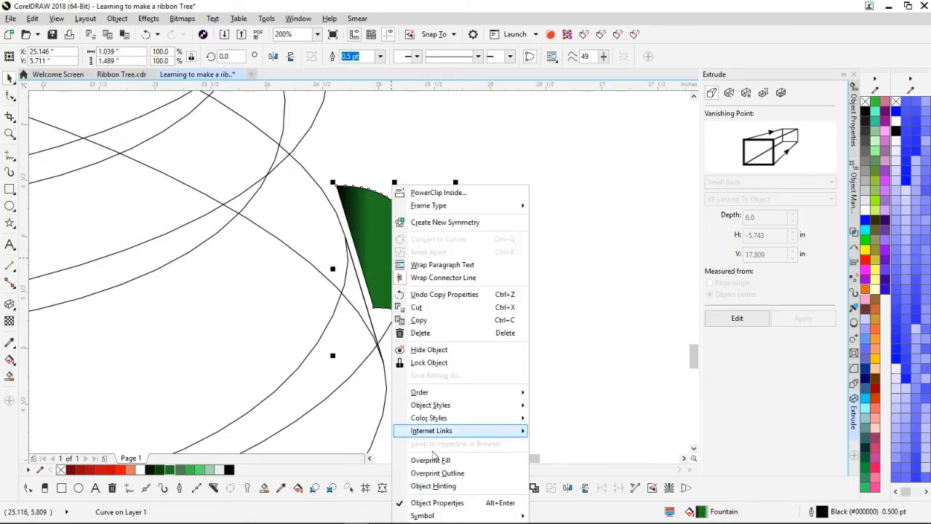
mouse_move(448, 397)
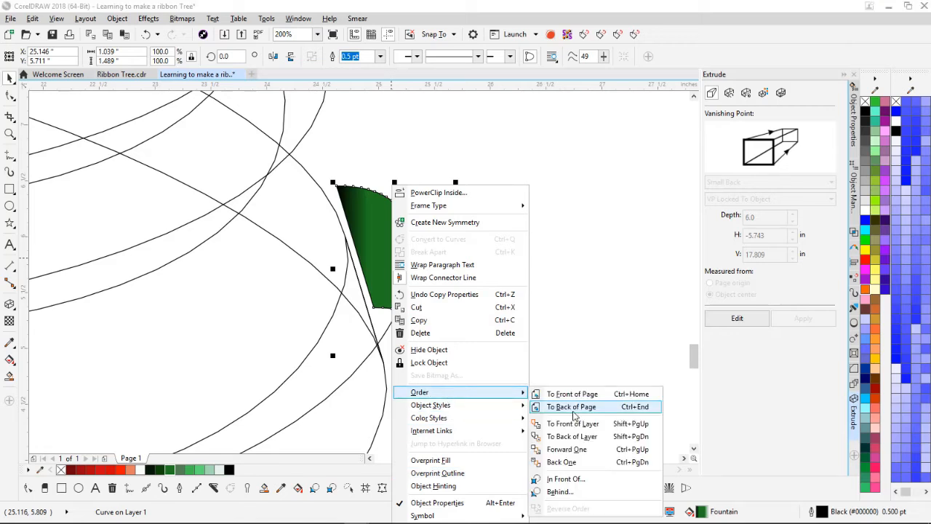
left_click(574, 411)
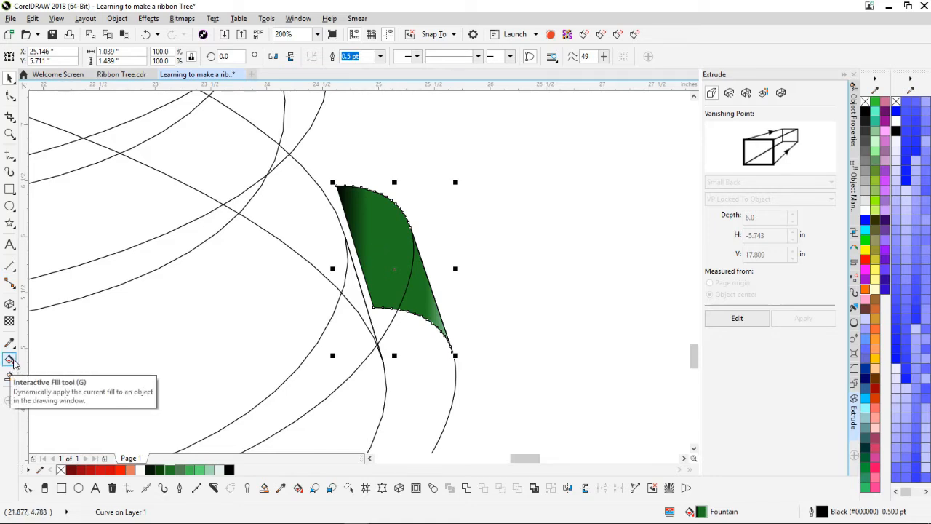
Step: Shift the end piece's gradient handles left so it pales toward its lower tip
left_click(9, 360)
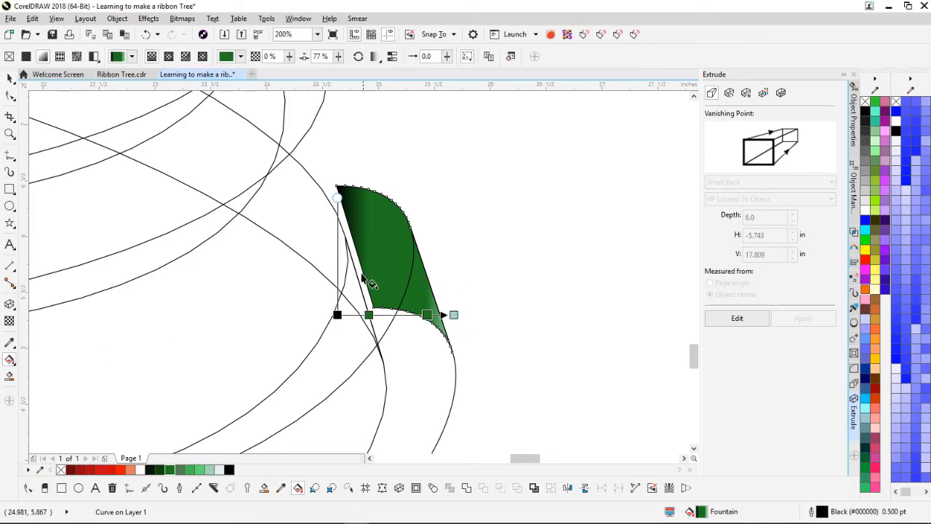
left_click_drag(338, 314, 310, 315)
left_click_drag(453, 314, 364, 325)
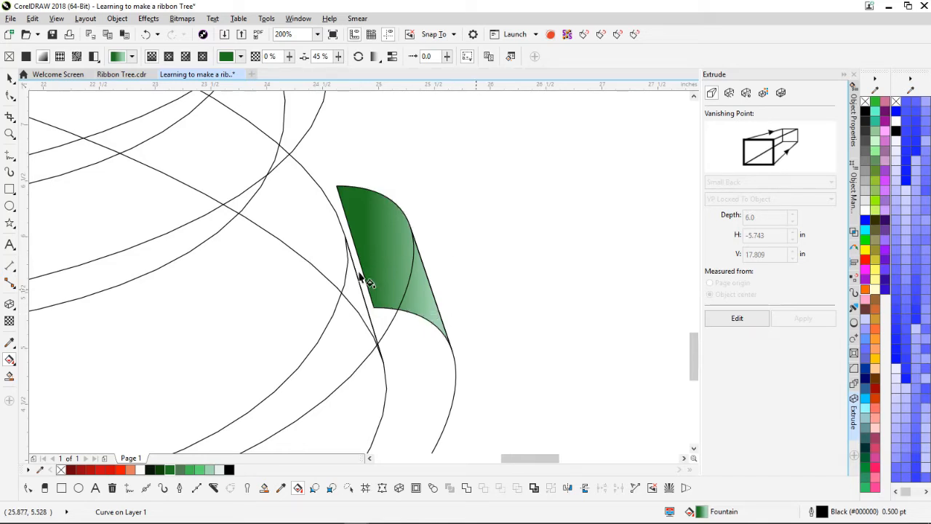
Step: Fill the upper-tier ribbon band solid dark green (R31 G120 B34), then start selecting the next band
scroll(320, 268, "down", 2)
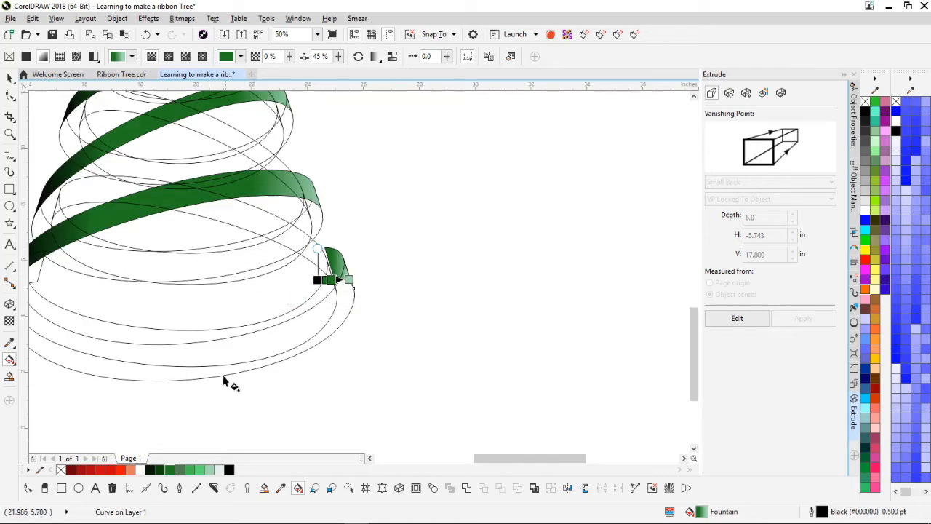
scroll(357, 177, "down", 1)
scroll(357, 177, "up", 2)
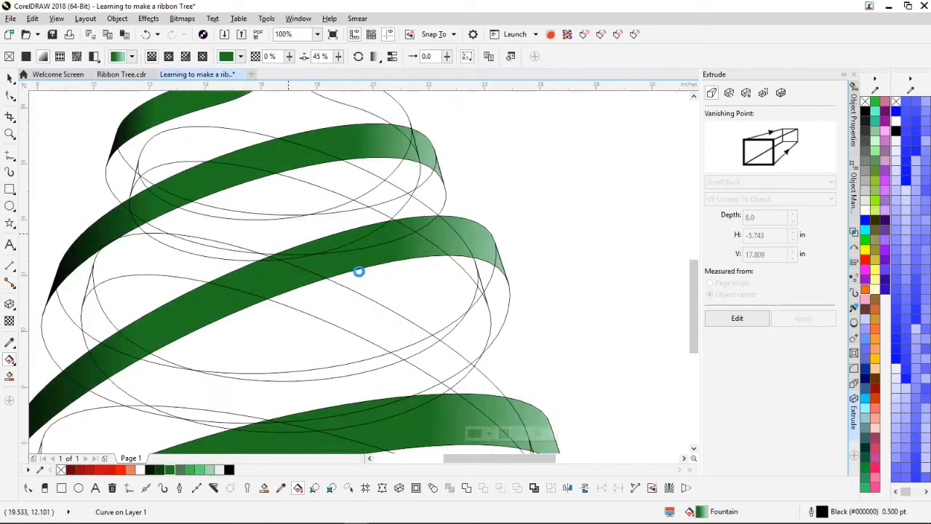
left_click(193, 301)
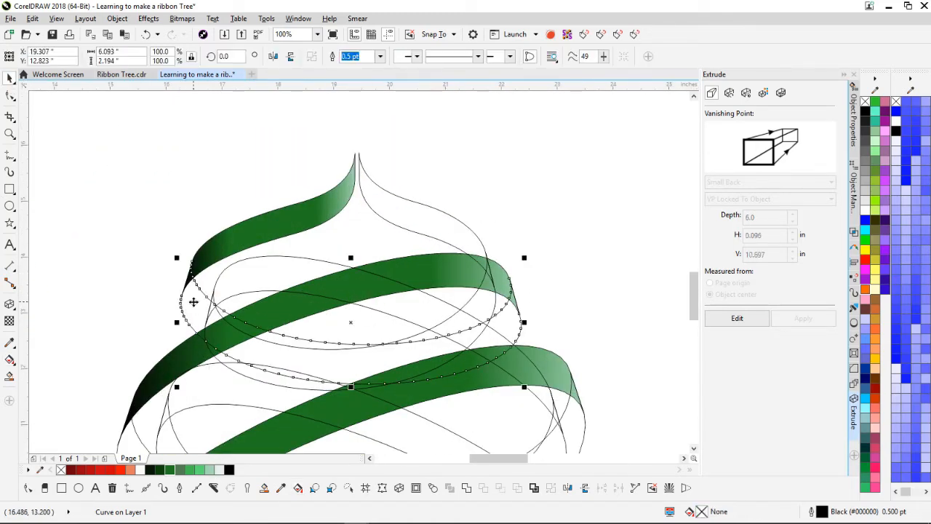
left_click(171, 470)
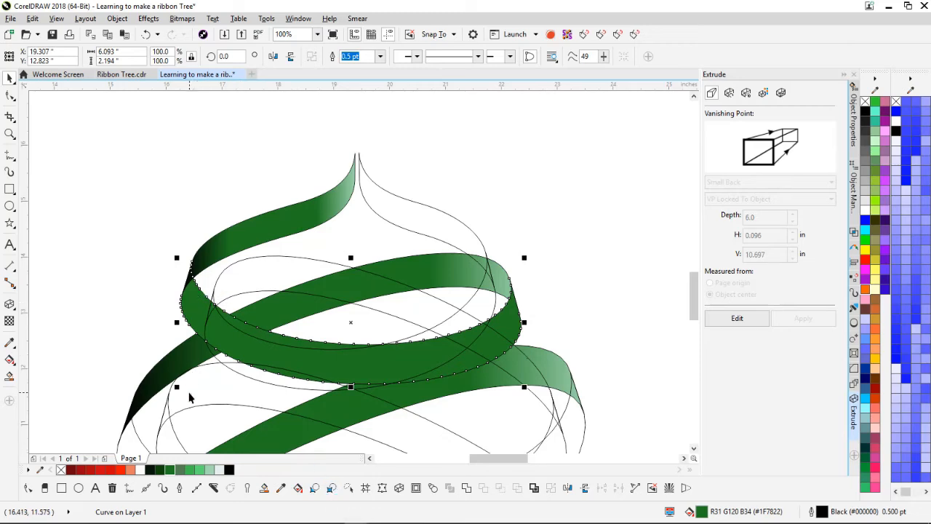
scroll(189, 396, "down", 3)
scroll(359, 276, "up", 1)
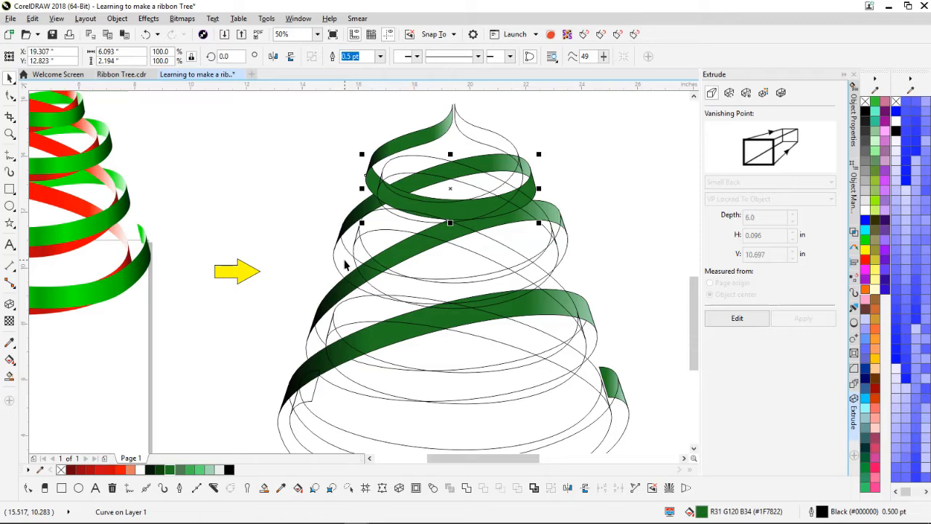
left_click(345, 261, "shift")
Step: Select the remaining inner ribbon bands and fill them solid dark green
left_click(313, 340, "shift")
left_click(285, 429, "shift")
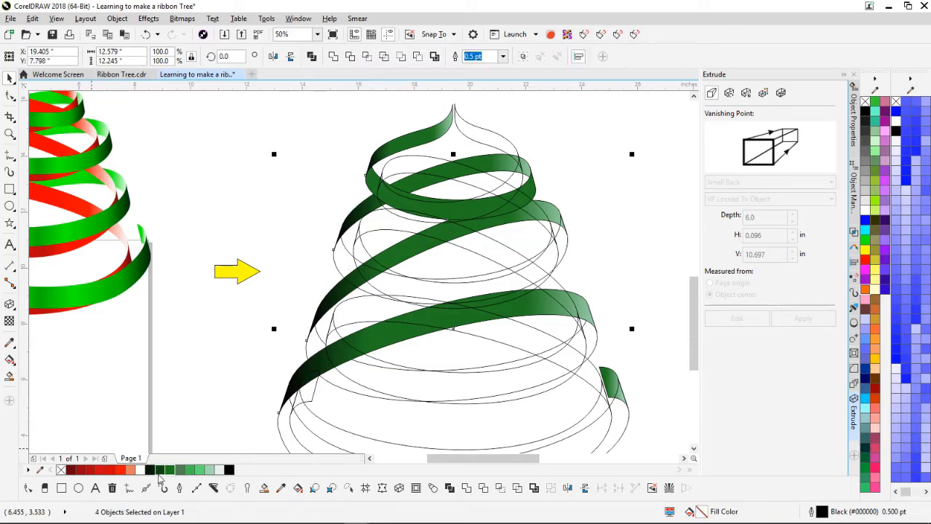
left_click(170, 470)
scroll(391, 424, "down", 1)
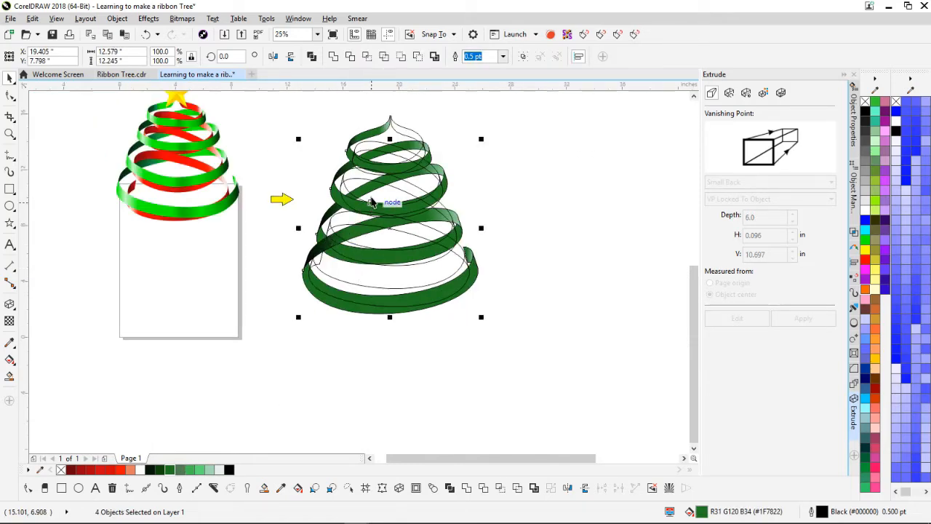
Step: Bring the green ribbon bands to the front of the page
right_click(339, 302)
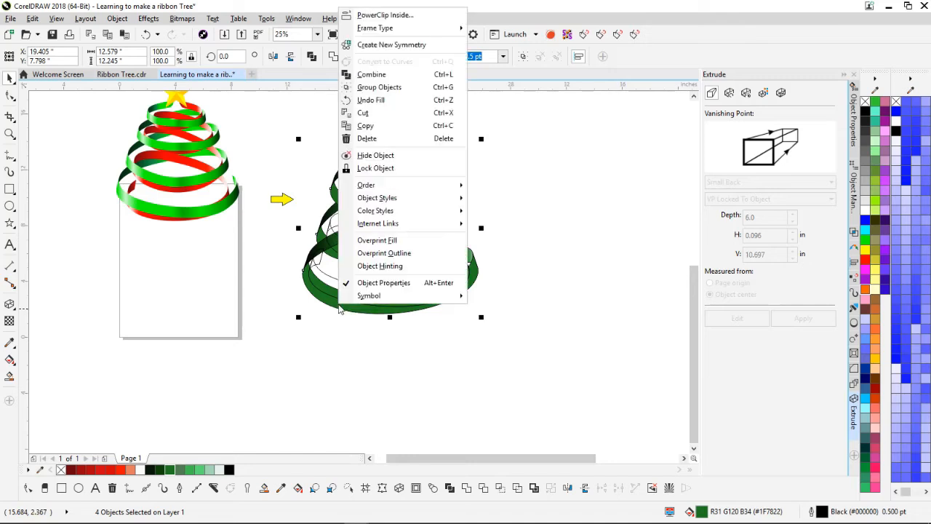
mouse_move(367, 184)
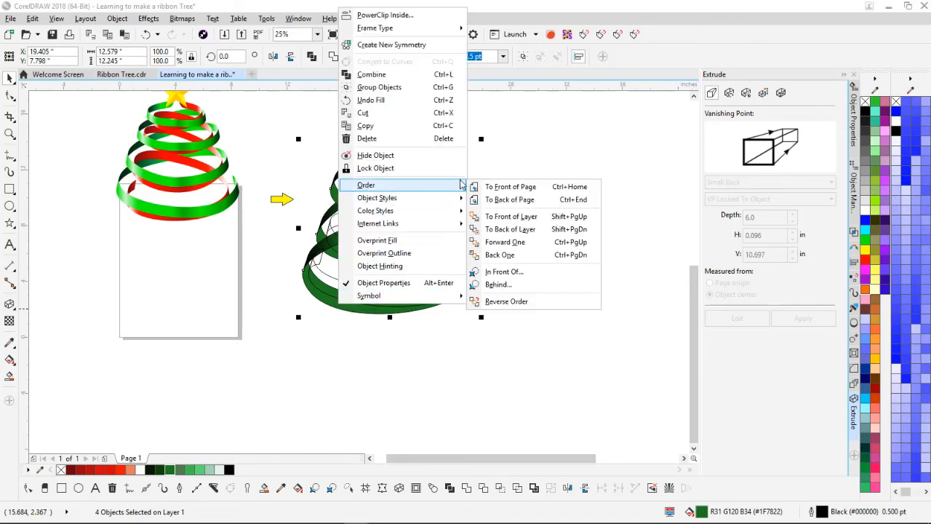
left_click(539, 189)
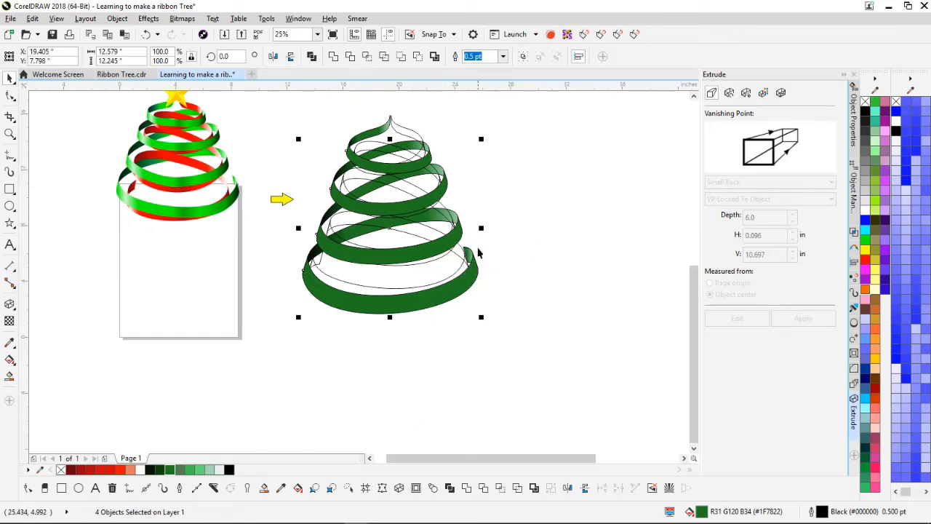
scroll(478, 253, "up", 1)
scroll(363, 272, "down", 1)
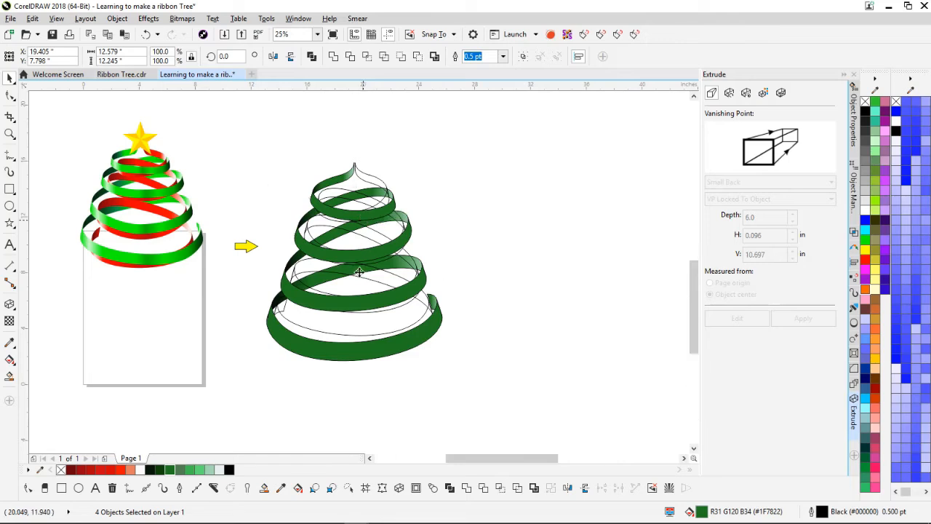
scroll(364, 272, "up", 1)
Step: Select only the top ribbon band and switch to the Interactive Fill tool
left_click(297, 173)
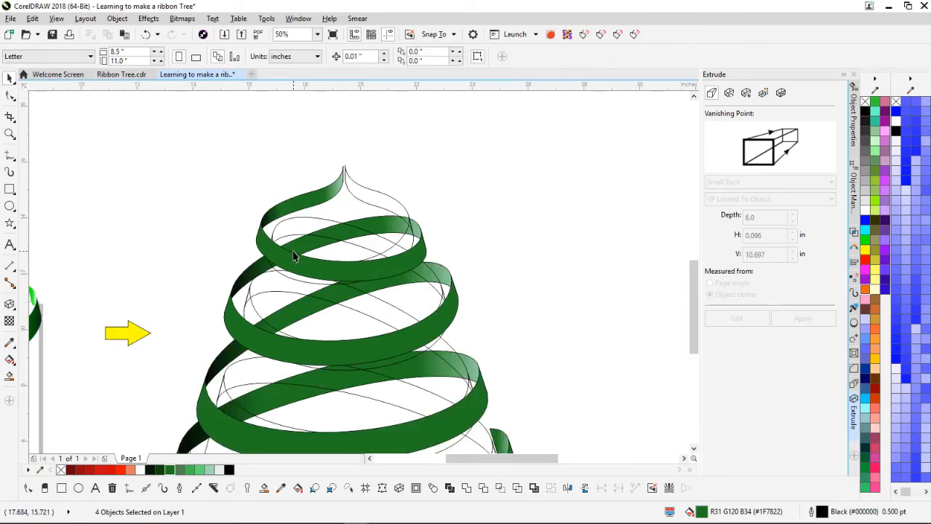
left_click(291, 259)
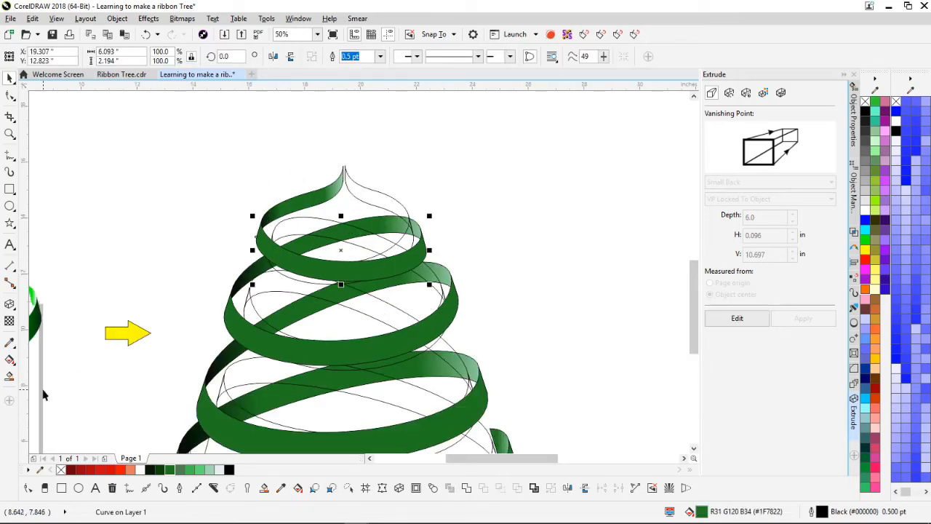
left_click(10, 360)
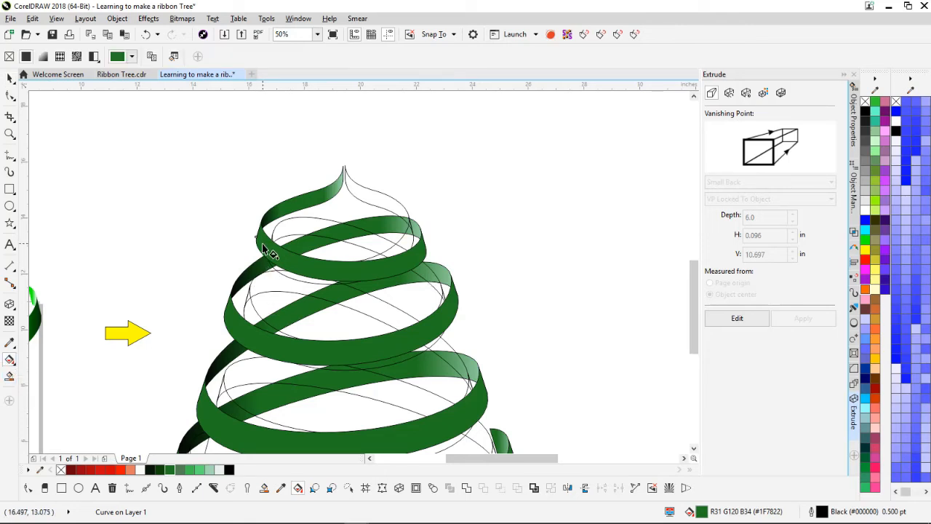
Step: Drag a green fountain fill across the top ribbon band and widen its start and end points
left_click_drag(262, 244, 424, 245)
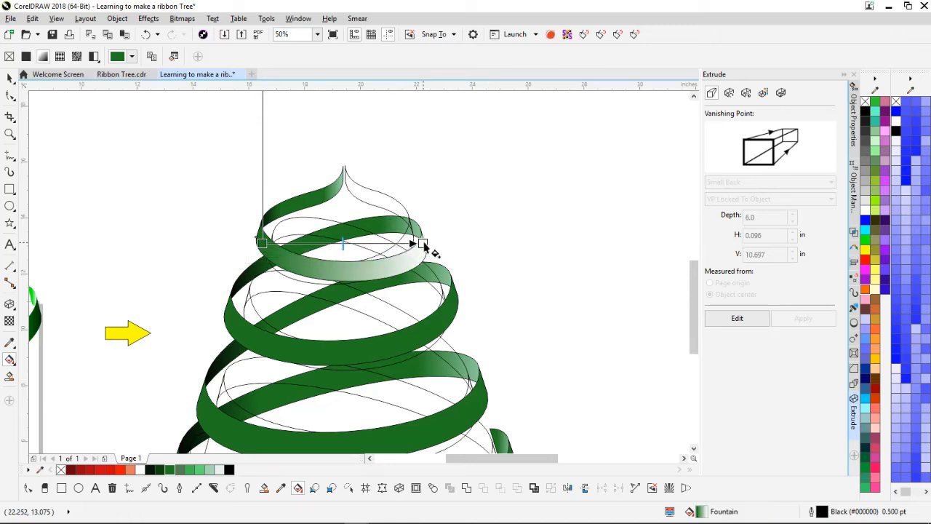
left_click_drag(262, 242, 249, 242)
left_click(423, 242)
left_click_drag(422, 243, 430, 243)
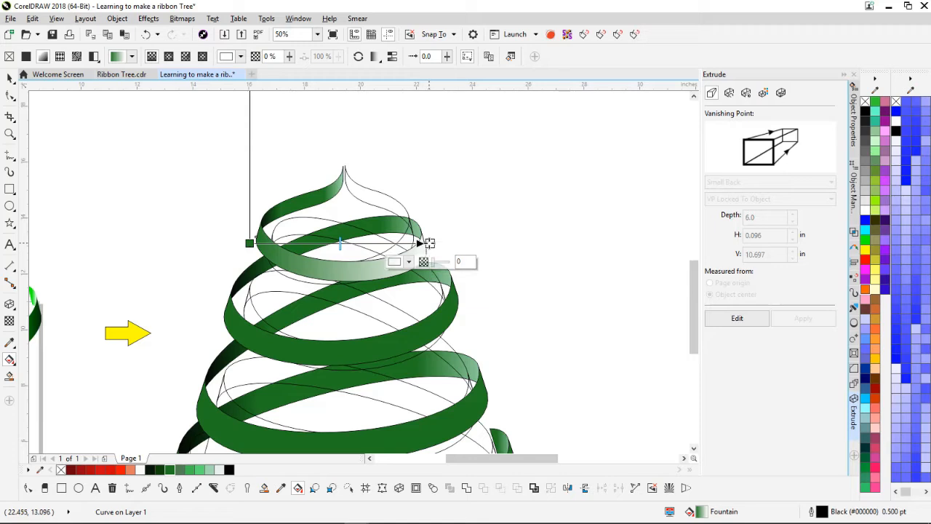
left_click(172, 470)
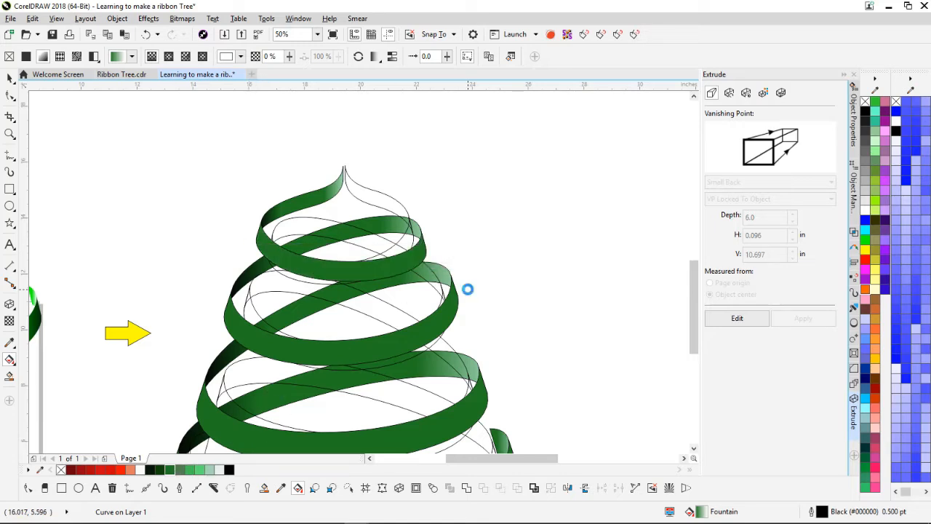
Step: Add five colour stops along the top ribbon's gradient line
scroll(359, 273, "up", 2)
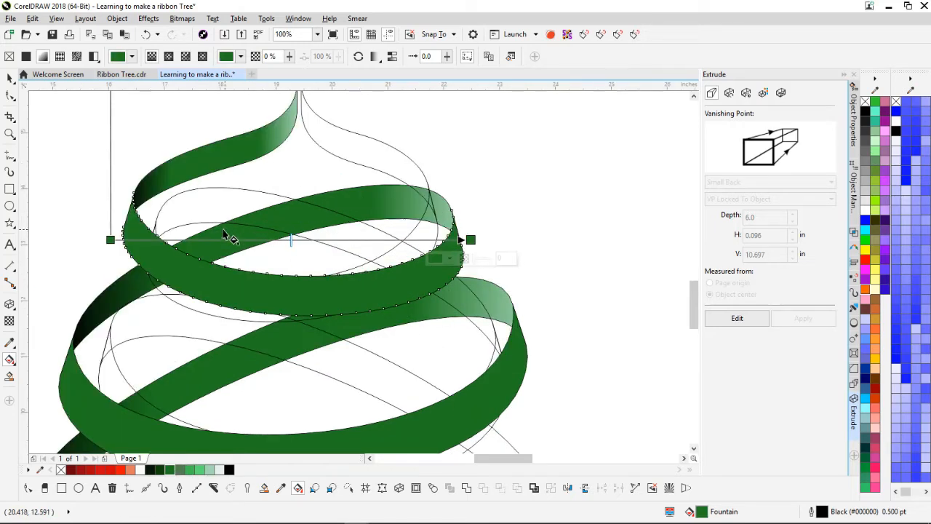
double_click(170, 240)
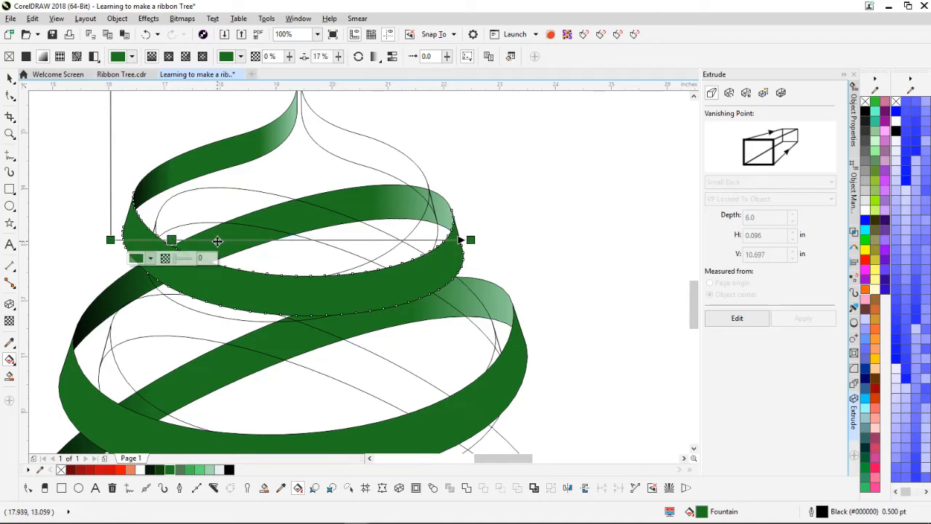
double_click(231, 239)
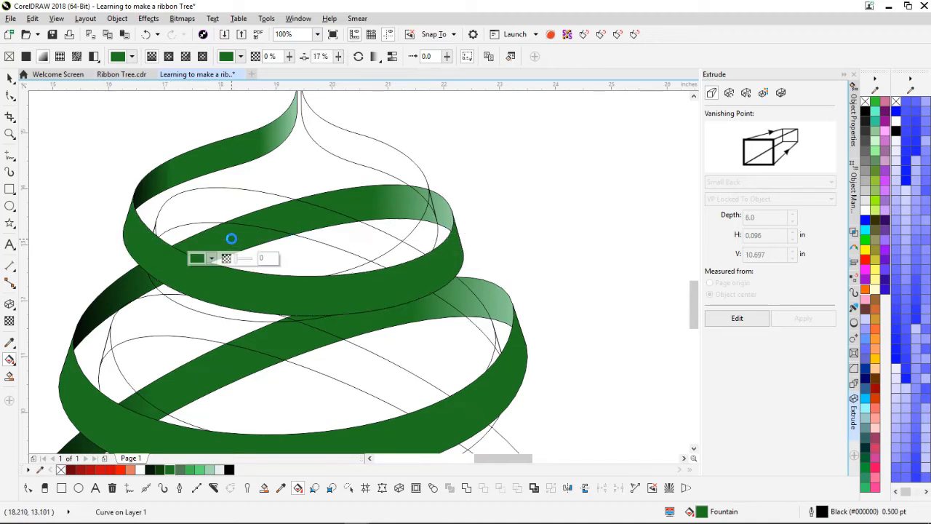
double_click(305, 240)
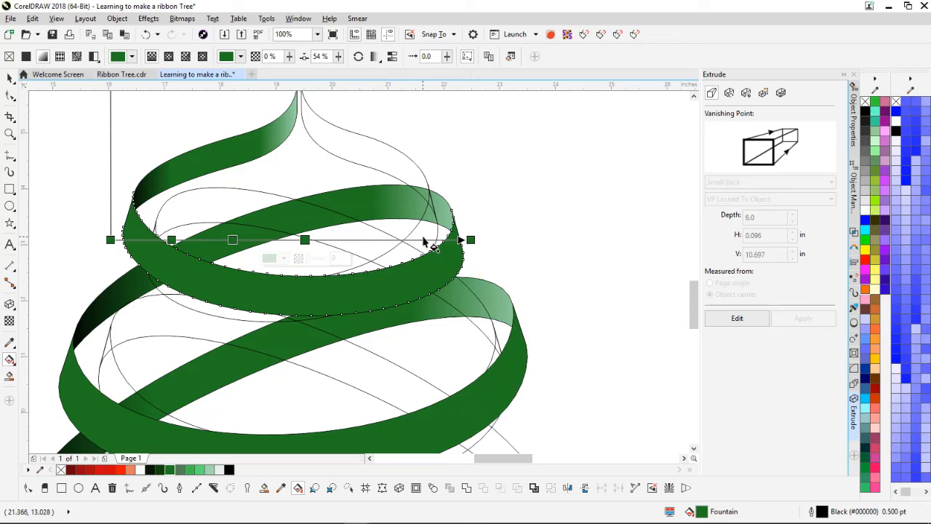
double_click(424, 240)
double_click(365, 239)
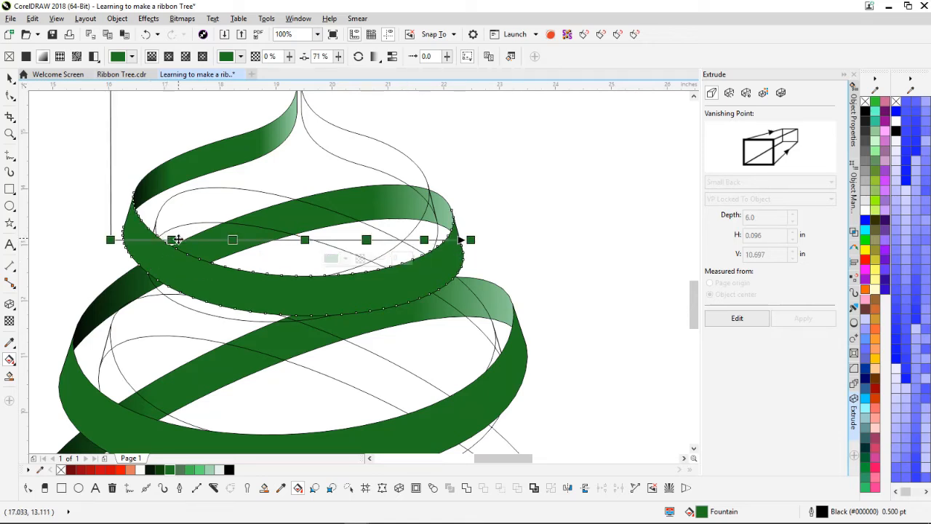
Step: Make the leftmost stop a very light green highlight and reposition the gradient's start
left_click_drag(171, 239, 141, 240)
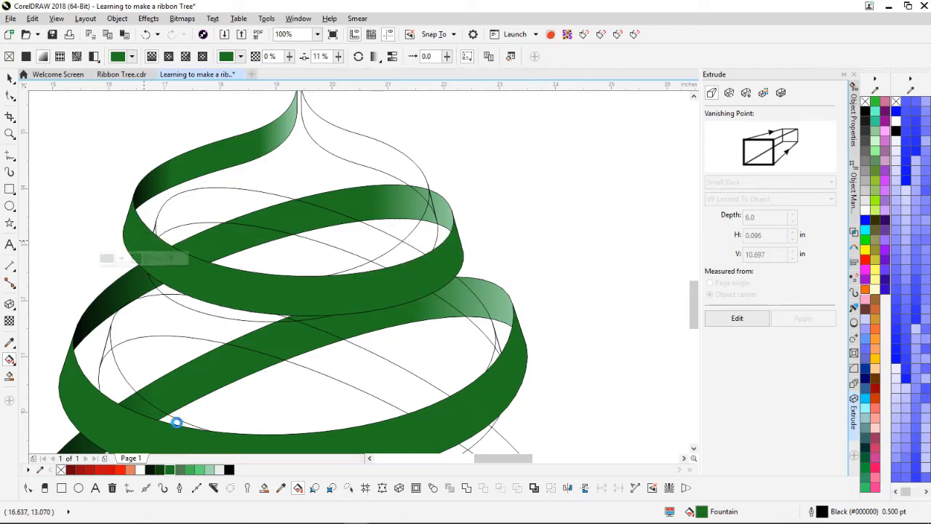
left_click(219, 470)
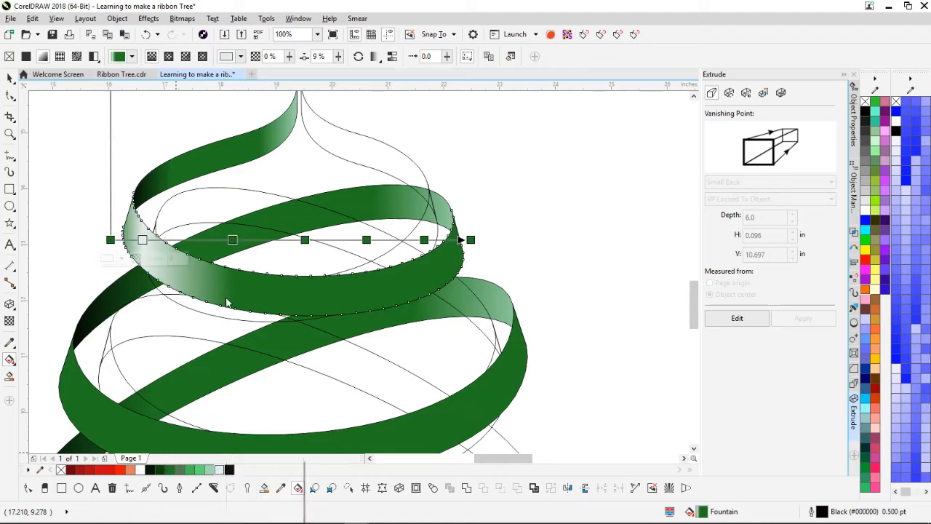
left_click_drag(144, 239, 156, 239)
left_click_drag(233, 240, 189, 242)
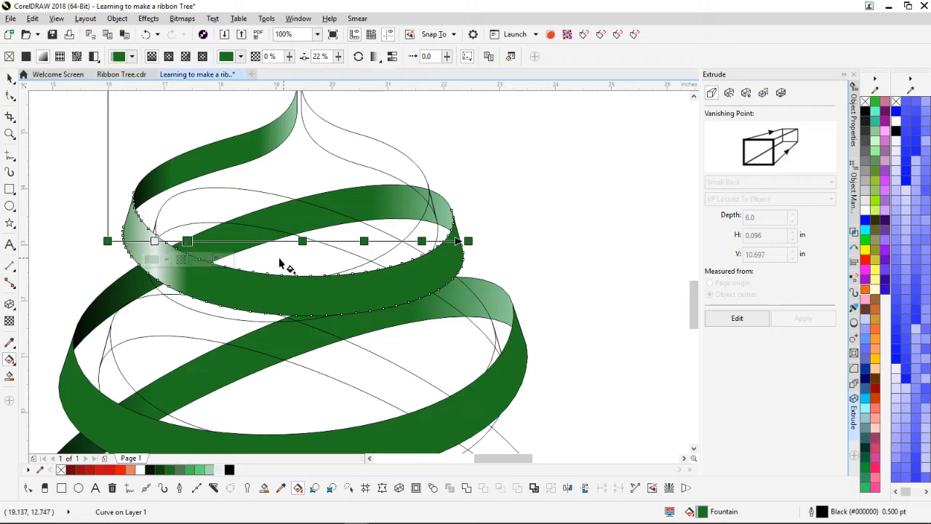
left_click_drag(108, 241, 151, 241)
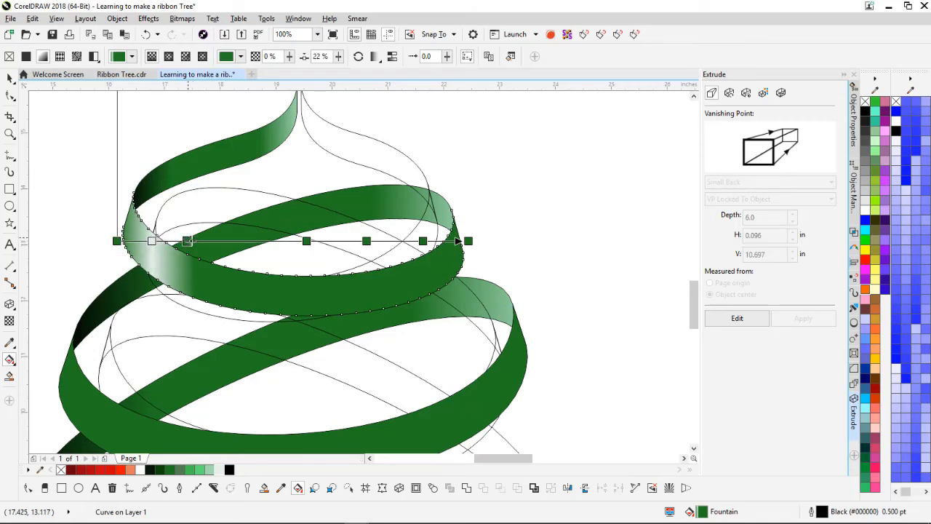
Step: Add a dark green shaded stop mid-way and make the gradient's right end near-black
double_click(188, 240)
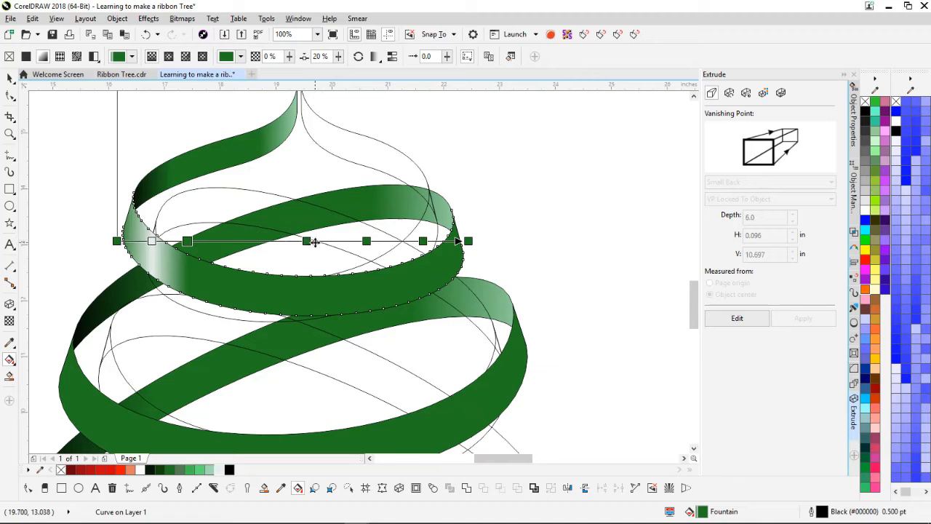
left_click_drag(306, 242, 271, 240)
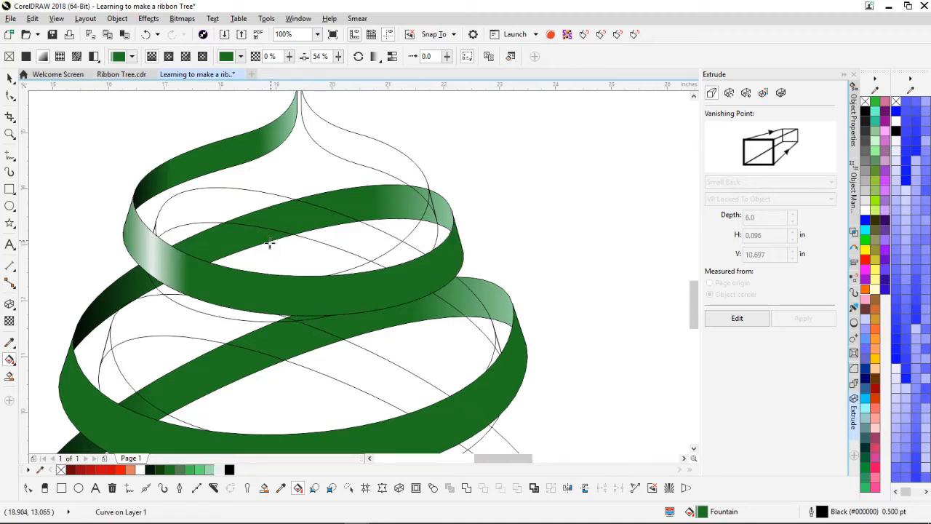
double_click(335, 241)
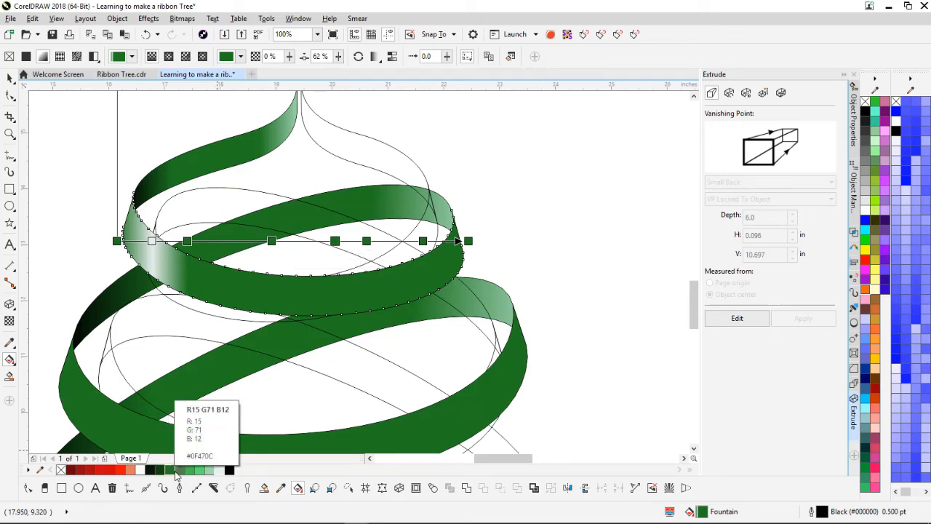
left_click(163, 470)
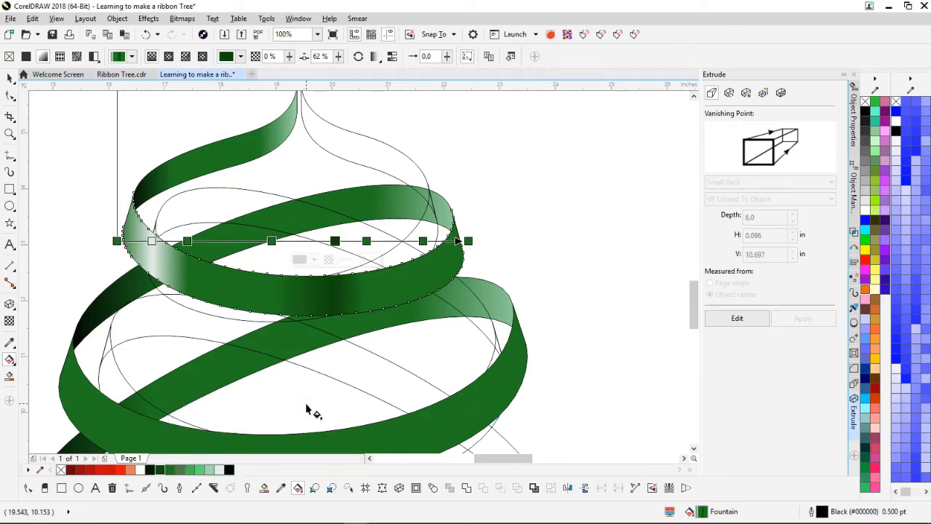
left_click(366, 241)
left_click_drag(366, 241, 380, 241)
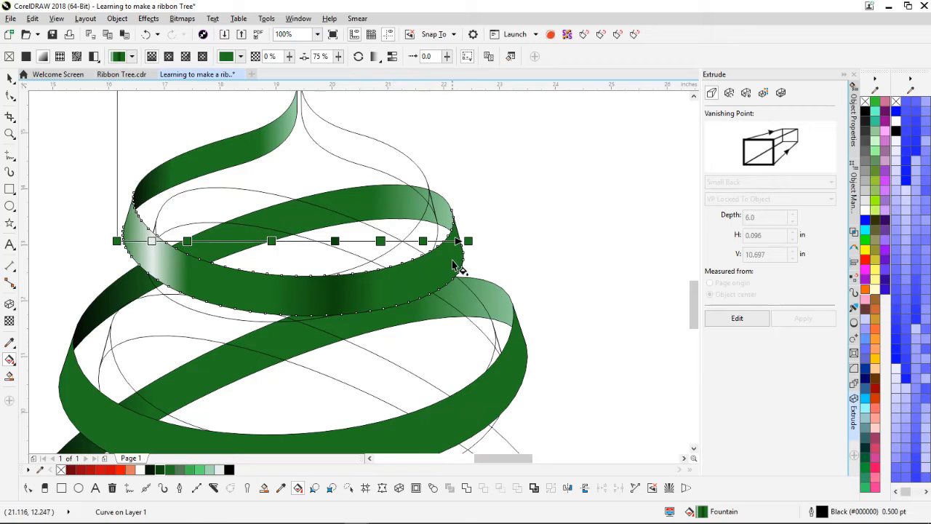
left_click(468, 241)
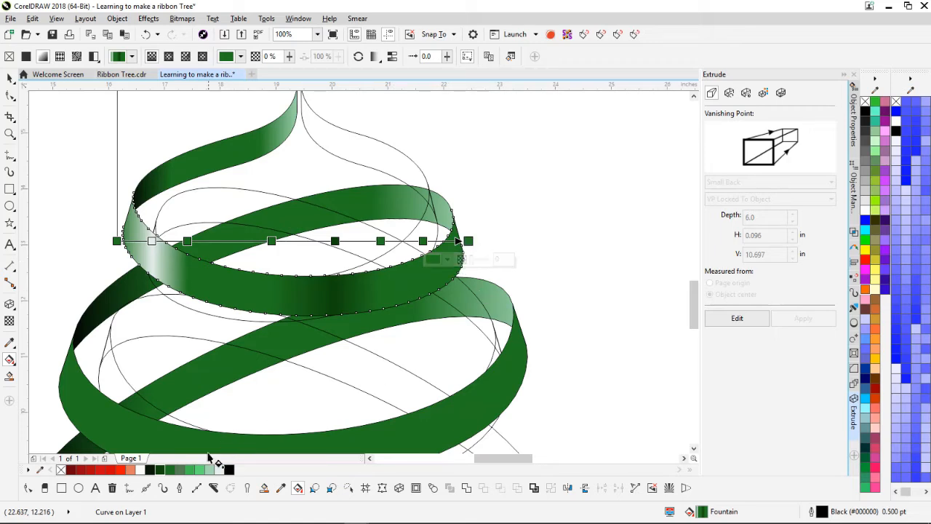
left_click(150, 470)
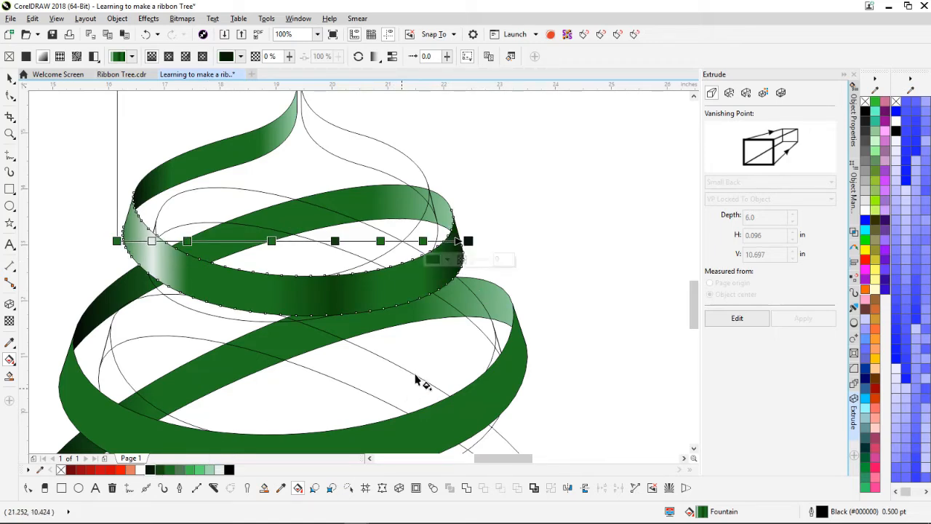
left_click(484, 236)
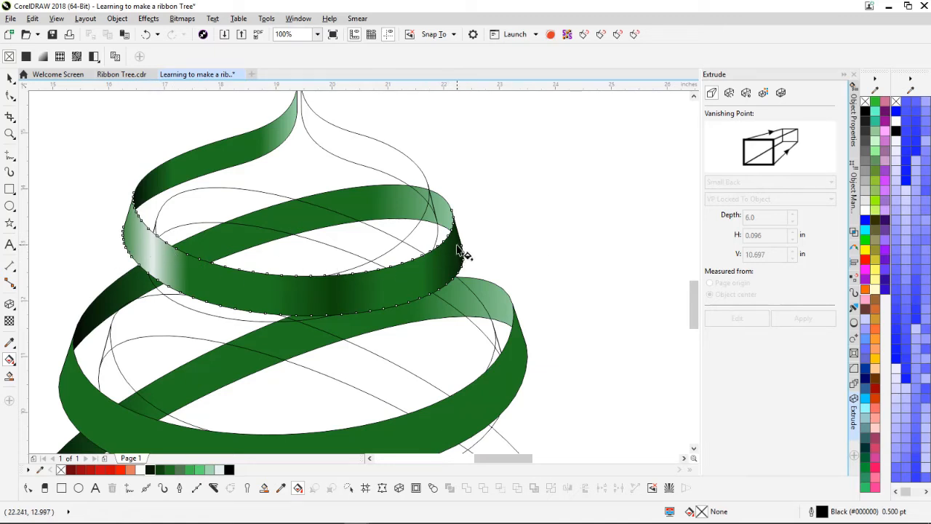
Step: Copy the top ribbon's multi-stop green gradient onto the ribbon band below it
scroll(469, 273, "down", 2)
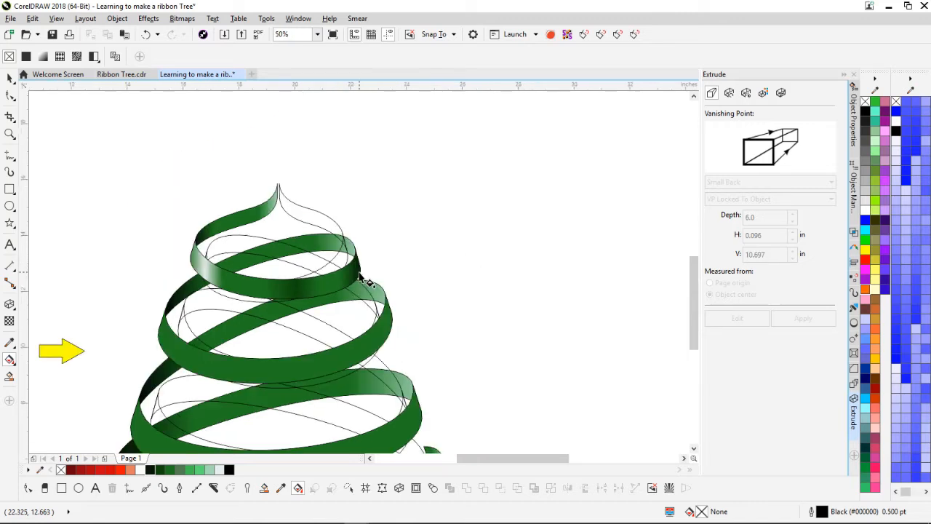
scroll(366, 274, "up", 2)
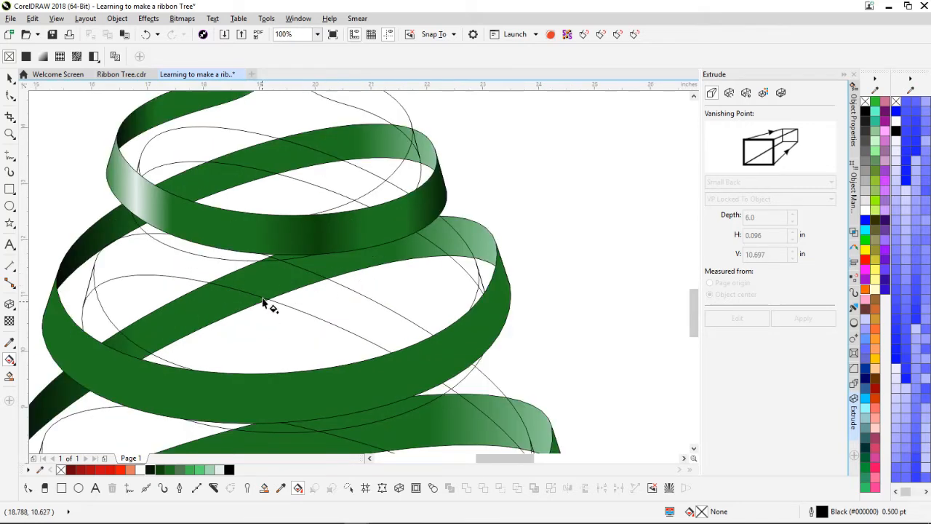
left_click(10, 79)
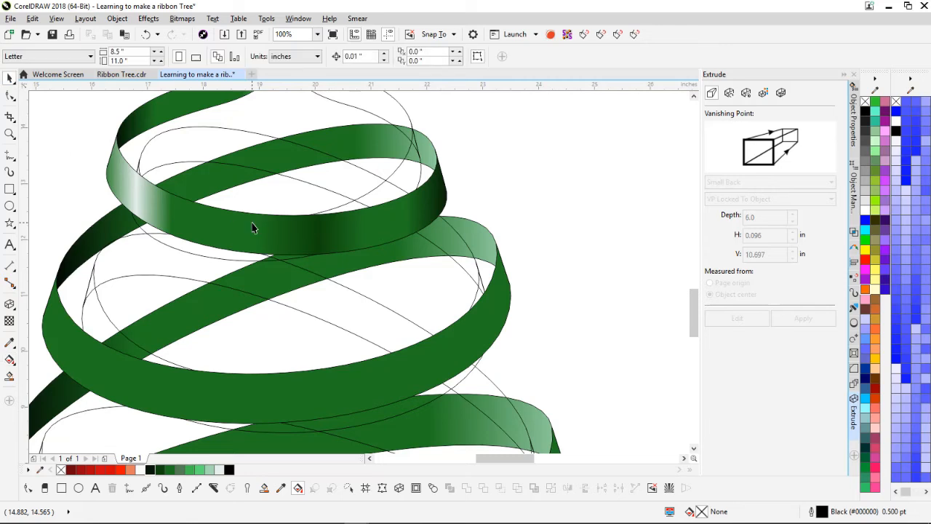
scroll(430, 296, "down", 2)
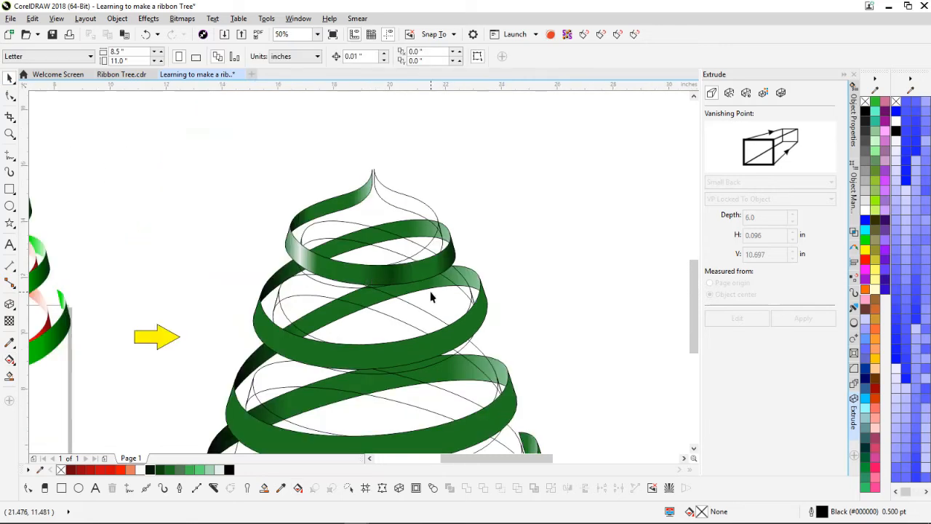
left_click(380, 280)
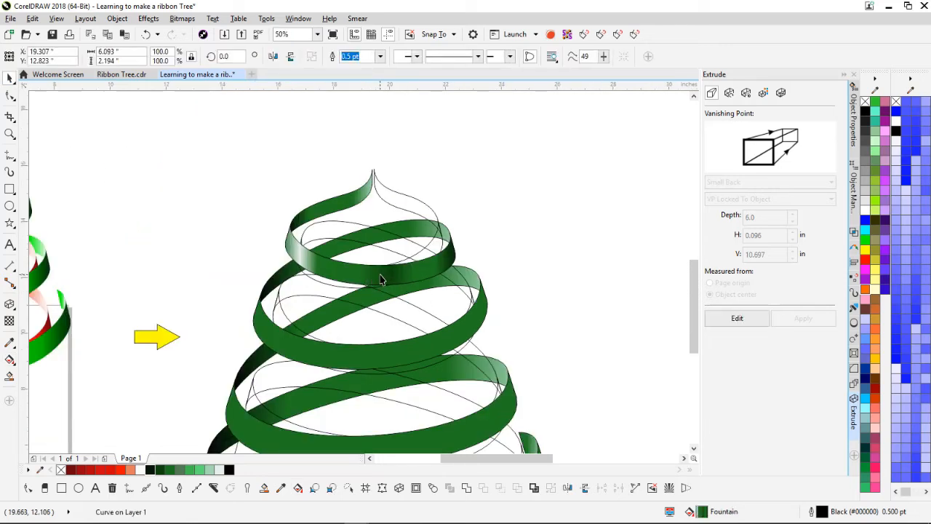
right_click(373, 355)
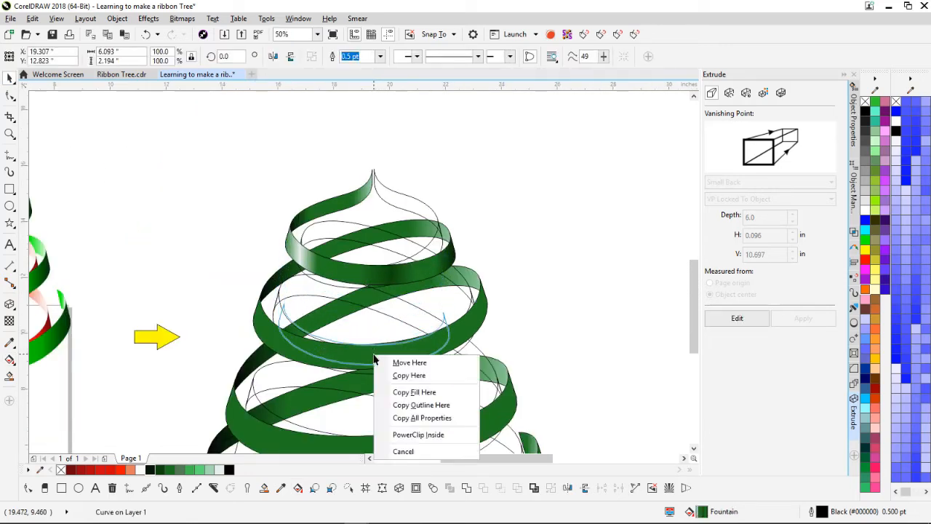
left_click(413, 392)
Step: Carry the same gradient fill down onto the third and bottom ribbon bands
left_click_drag(393, 359, 464, 440)
left_click(479, 370)
scroll(478, 374, "down", 1)
scroll(330, 293, "up", 1)
left_click_drag(338, 306, 341, 404)
left_click(378, 441)
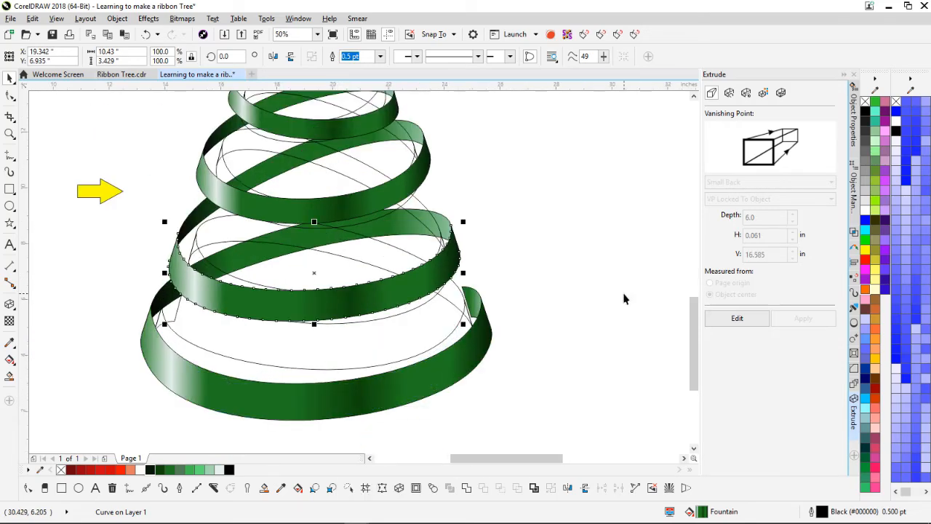
scroll(504, 251, "down", 1)
scroll(357, 270, "up", 1)
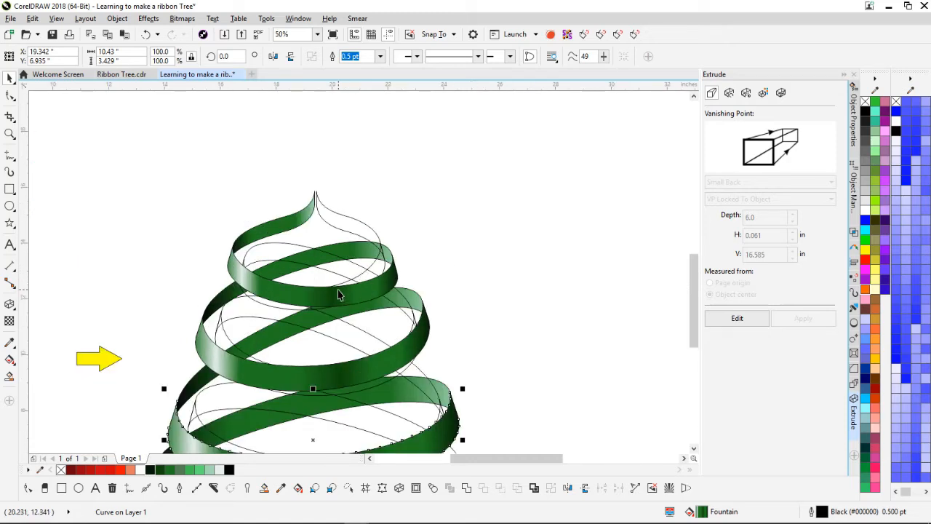
scroll(403, 245, "up", 1)
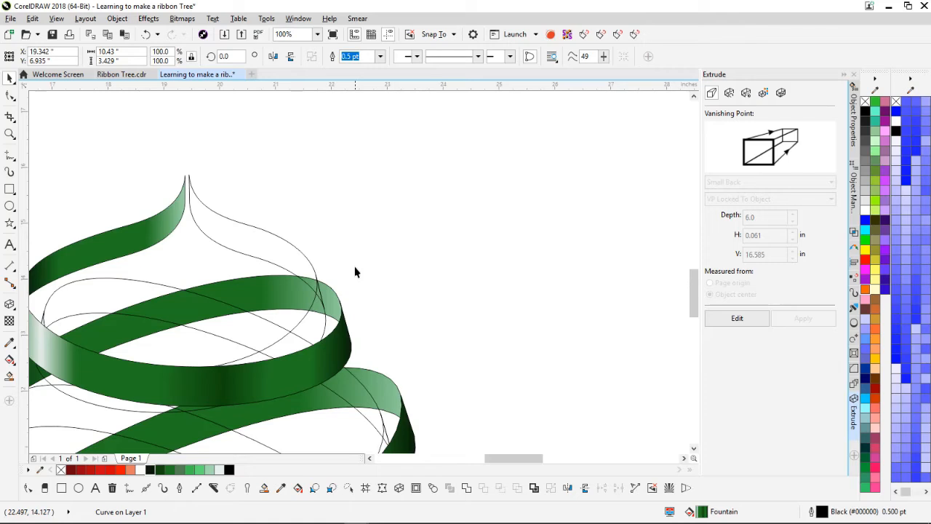
scroll(358, 276, "down", 1)
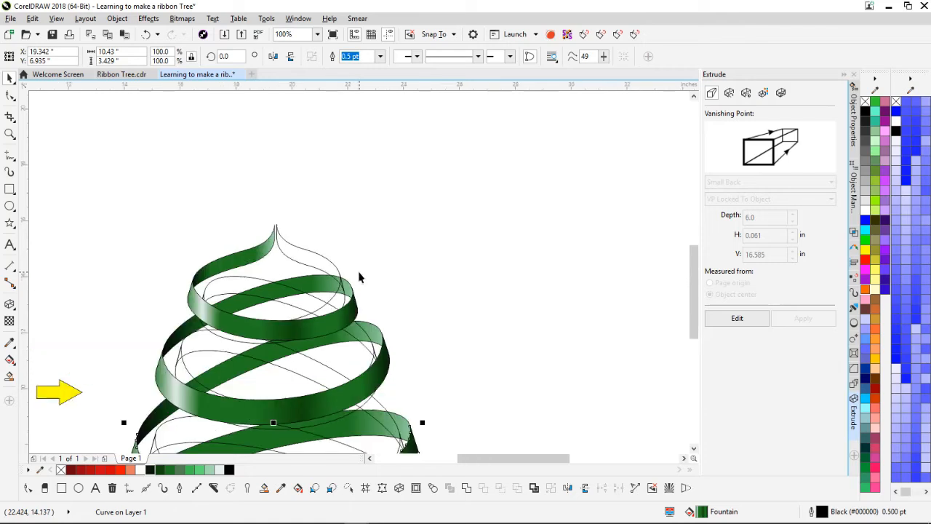
left_click(302, 258)
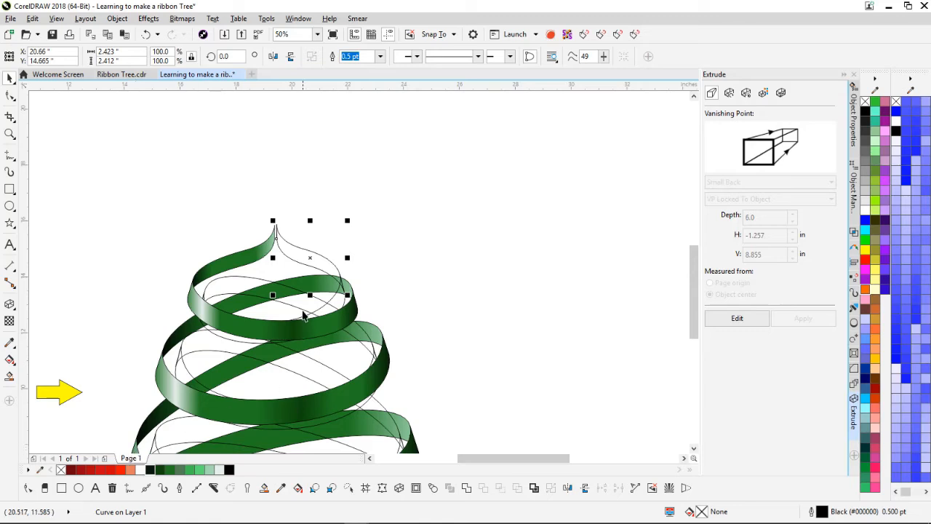
Step: Fill the inner ribbon strips and the small lower-left curve solid red
left_click(111, 470)
left_click(230, 287)
left_click(263, 350, "shift")
left_click(111, 470)
left_click(322, 448)
left_click(111, 469)
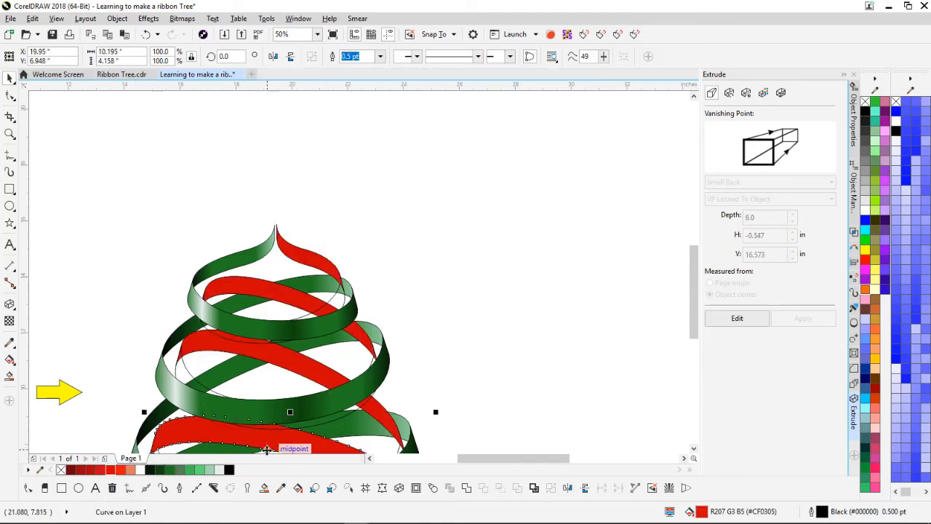
left_click_drag(189, 436, 289, 240)
left_click(230, 313)
left_click(111, 470)
Step: Stack the selected red strips behind the green ribbon
left_click(402, 253, "shift")
left_click_drag(436, 187, 360, 269)
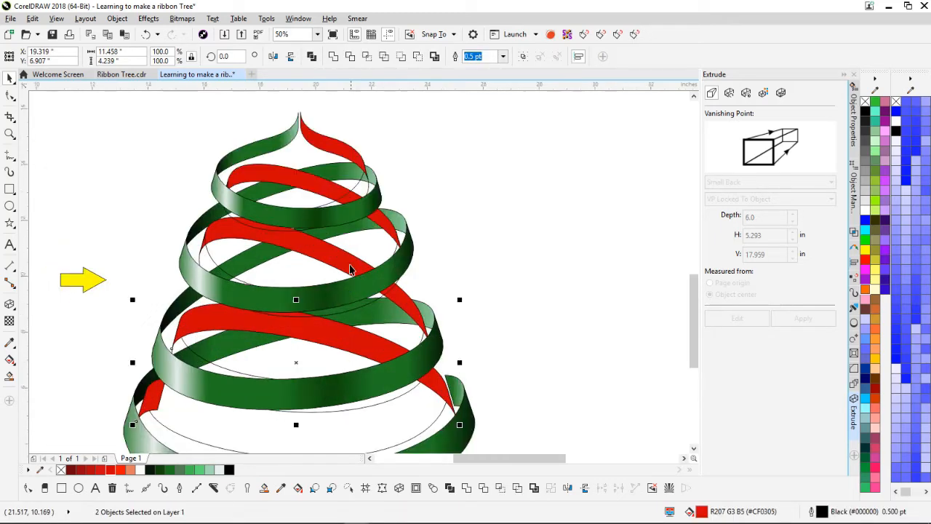
left_click_drag(356, 368, 356, 279)
right_click(361, 254)
mouse_move(456, 405)
left_click(521, 499)
left_click(214, 255)
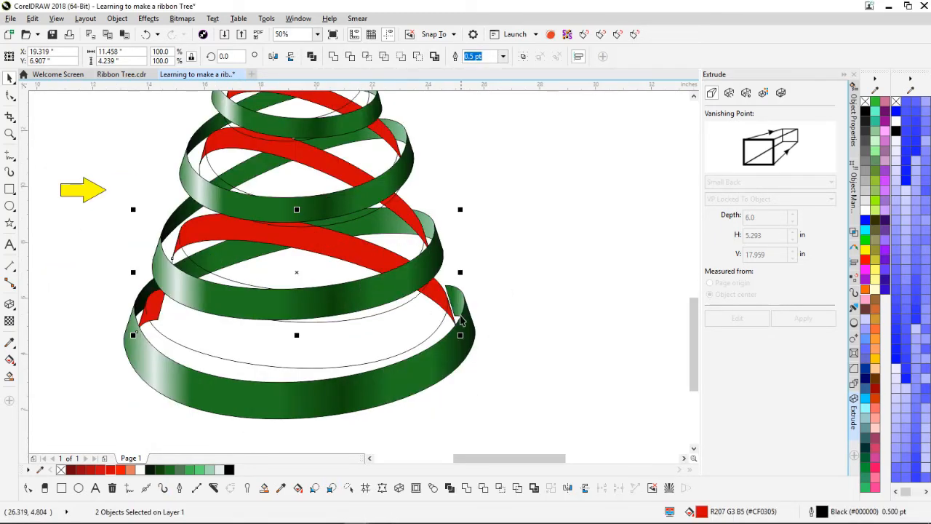
Step: Give the top red strip a red-to-white fountain fill
scroll(410, 221, "up", 1)
double_click(386, 280)
scroll(193, 251, "down", 1)
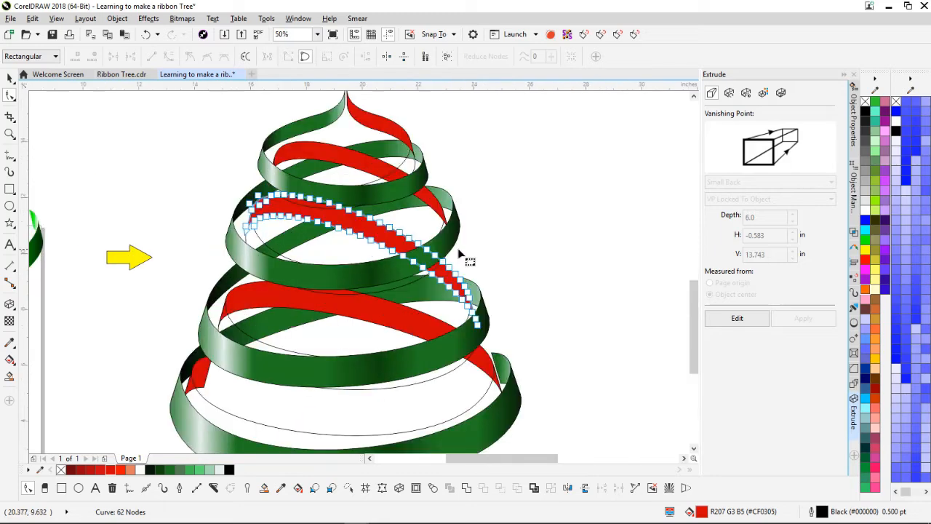
key("space")
left_click(487, 396)
left_click(400, 135)
scroll(403, 175, "up", 1)
left_click(9, 362)
left_click_drag(253, 159, 371, 192)
Step: Send the top red strip to the back, behind the green ribbon
left_click(10, 78)
right_click(347, 182)
mouse_move(444, 391)
left_click(535, 438)
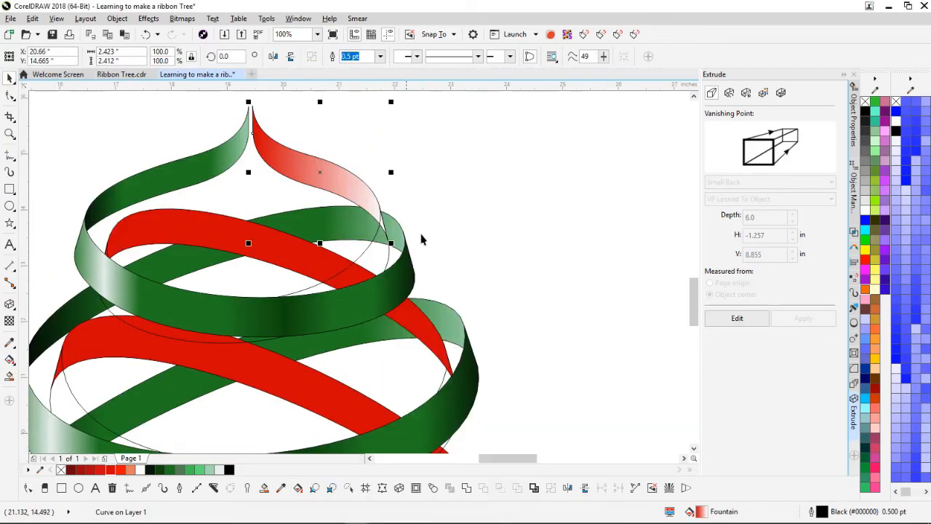
Step: Add several colour stops to the top red strip's gradient and colour the first ones salmon
key("g")
double_click(294, 159)
double_click(336, 159)
double_click(359, 160)
left_click(273, 159)
left_click(130, 470)
double_click(286, 159)
left_click(140, 469)
left_click_drag(273, 159, 280, 160)
Step: Make the gradient's end a paler salmon, remove an extra stop and darken the start
left_click(386, 159)
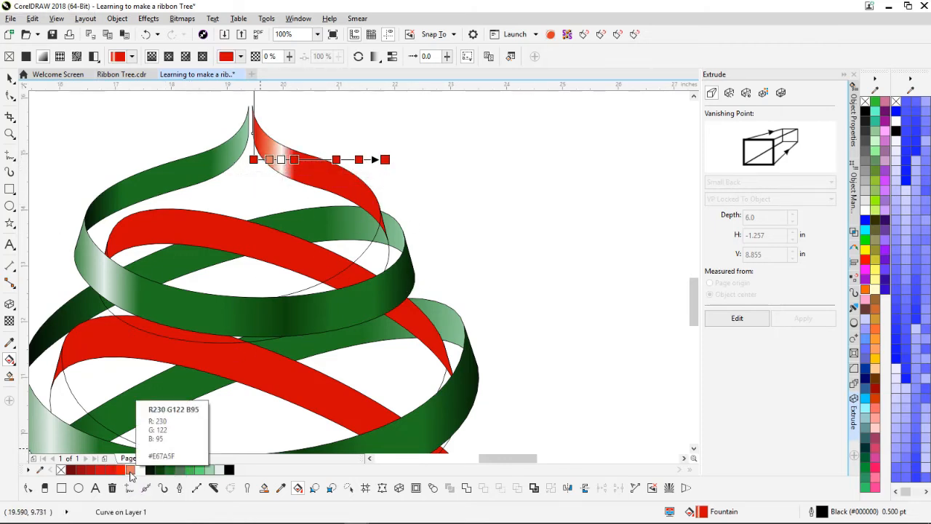
left_click(130, 470)
left_click(149, 495)
double_click(359, 159)
left_click_drag(336, 159, 317, 159)
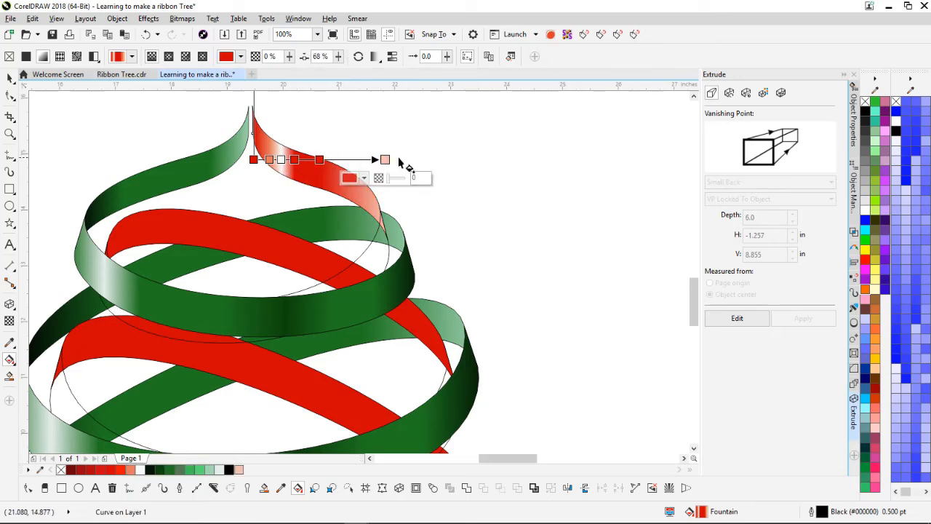
left_click(586, 152)
left_click(258, 145)
left_click(254, 159)
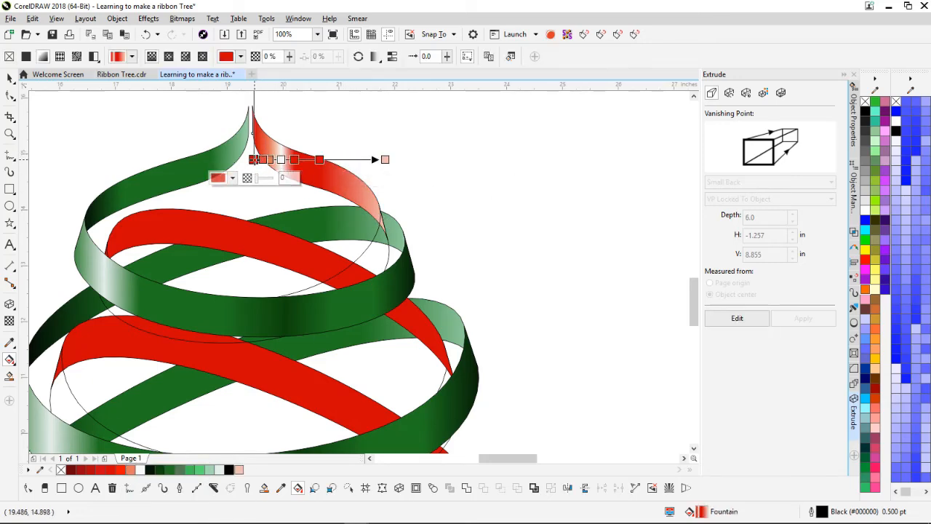
Step: Copy the top strip's gradient fill onto the second red ribbon
left_click(70, 470)
scroll(284, 141, "up", 1)
scroll(412, 284, "down", 1)
left_click(10, 78)
scroll(411, 313, "down", 1)
left_click_drag(332, 303, 283, 396)
left_click(321, 367)
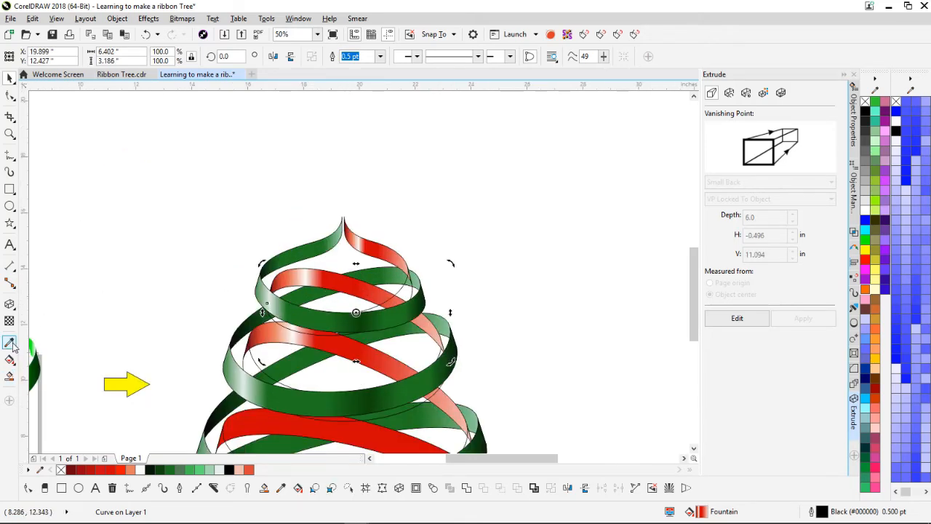
Step: Tune the second ribbon's gradient: peach on the white stop, stops shifted right, red stop at 89%
left_click(10, 360)
scroll(272, 311, "up", 1)
left_click_drag(239, 470, 313, 296)
left_click_drag(289, 296, 355, 296)
left_click_drag(373, 296, 389, 296)
left_click_drag(314, 296, 331, 296)
left_click_drag(440, 296, 575, 296)
scroll(593, 351, "down", 1)
Step: Copy the gradient fill onto the remaining lower red ribbons
left_click_drag(272, 224, 283, 293)
left_click(324, 333)
left_click_drag(269, 287, 283, 384)
left_click(326, 424)
scroll(364, 269, "down", 1)
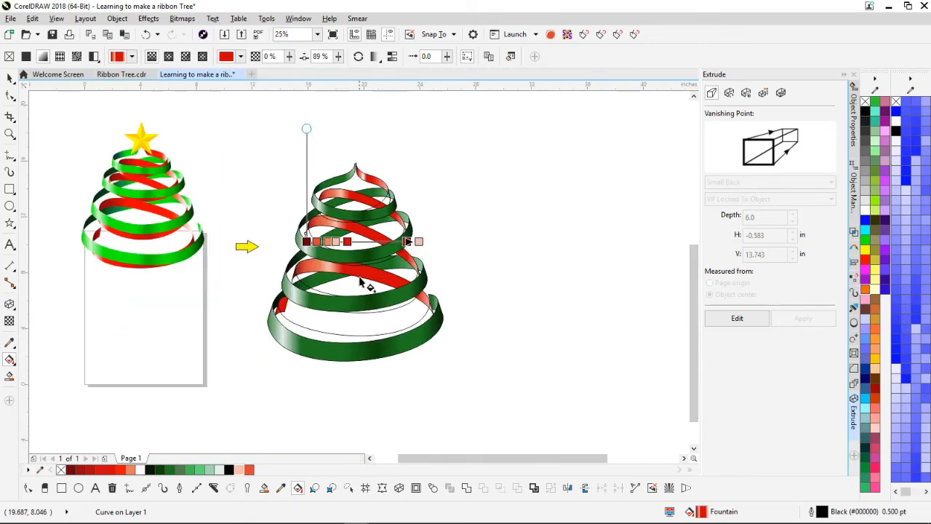
Step: Rework the small red piece's gradient: shift and spread it, drop the orange and peach stops, recolour a red stop
scroll(316, 277, "up", 3)
left_click(312, 269)
left_click_drag(314, 269, 323, 270)
left_click_drag(364, 269, 394, 270)
mouse_move(345, 269)
left_mouse_down()
mouse_move(379, 270)
mouse_move(363, 269)
left_mouse_up()
double_click(378, 270)
left_click(393, 270)
double_click(394, 270)
left_click_drag(436, 270, 461, 269)
left_click_drag(372, 270, 345, 270)
left_click(429, 270)
left_click(120, 470)
Step: Back in the Pick tool, fill the top unfilled curve red
scroll(476, 311, "down", 2)
key("space")
scroll(436, 156, "up", 2)
left_click(432, 352)
scroll(432, 352, "down", 1)
scroll(431, 339, "up", 1)
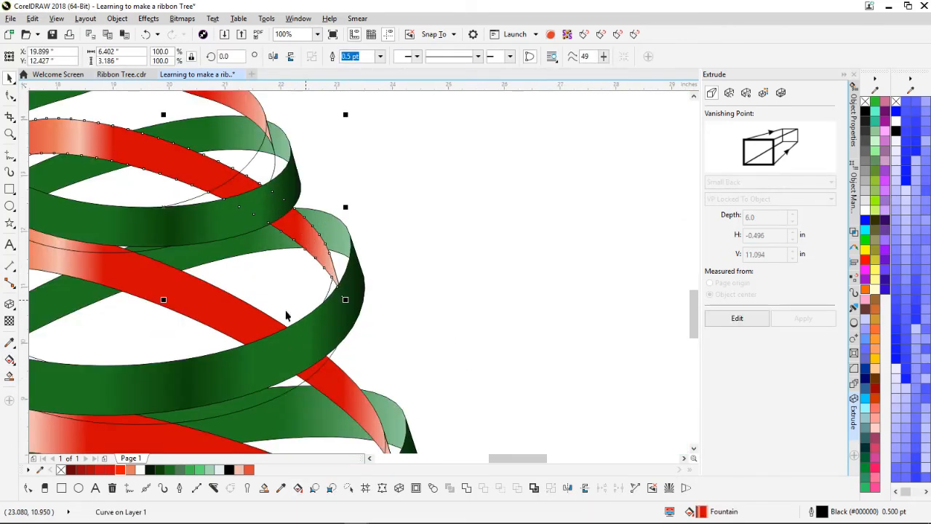
left_click(383, 316)
scroll(383, 316, "down", 1)
scroll(389, 318, "down", 1)
scroll(393, 317, "up", 1)
scroll(248, 130, "up", 1)
left_click(357, 270)
left_click(111, 470)
Step: Fill the three other unfilled curves red along with the top one
scroll(120, 436, "down", 1)
left_click(339, 252, "shift")
left_click(391, 406, "shift")
left_click(352, 445, "shift")
left_click(110, 469)
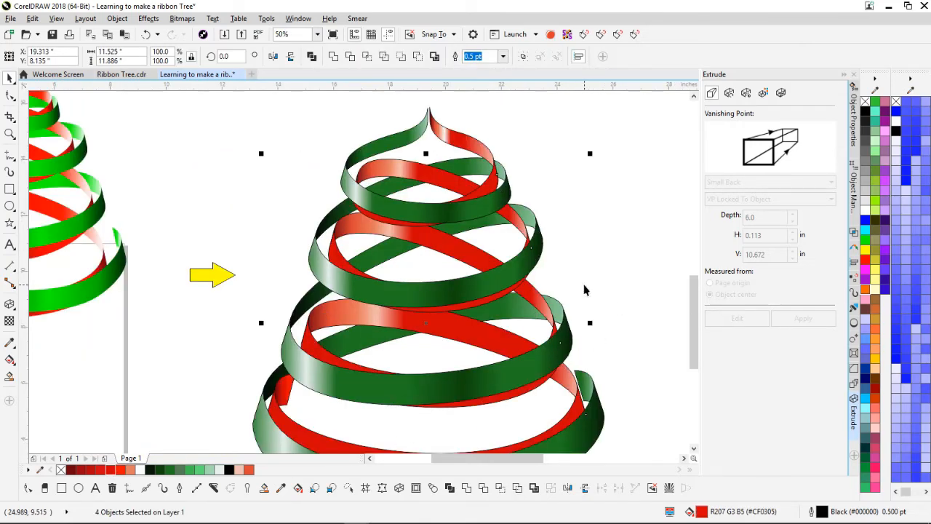
left_click(595, 301)
Step: Lay a red fountain fill across the top red curve with six added red stops
scroll(478, 176, "up", 1)
left_click(358, 300)
key("g")
left_click_drag(98, 311, 410, 326)
left_click(110, 470)
double_click(129, 312)
double_click(164, 311)
double_click(216, 312)
double_click(322, 312)
double_click(356, 311)
double_click(390, 311)
Step: Refine the top curve's gradient with an orange stop, a peach stop, shifted stops and a darker end
left_click(98, 311)
left_click(129, 311)
left_click(130, 470)
double_click(147, 311)
left_click(239, 470)
left_click_drag(164, 311, 219, 311)
left_click_drag(321, 312, 275, 315)
left_click_drag(355, 311, 397, 312)
left_click(409, 311)
left_click(71, 469)
left_click_drag(370, 311, 363, 311)
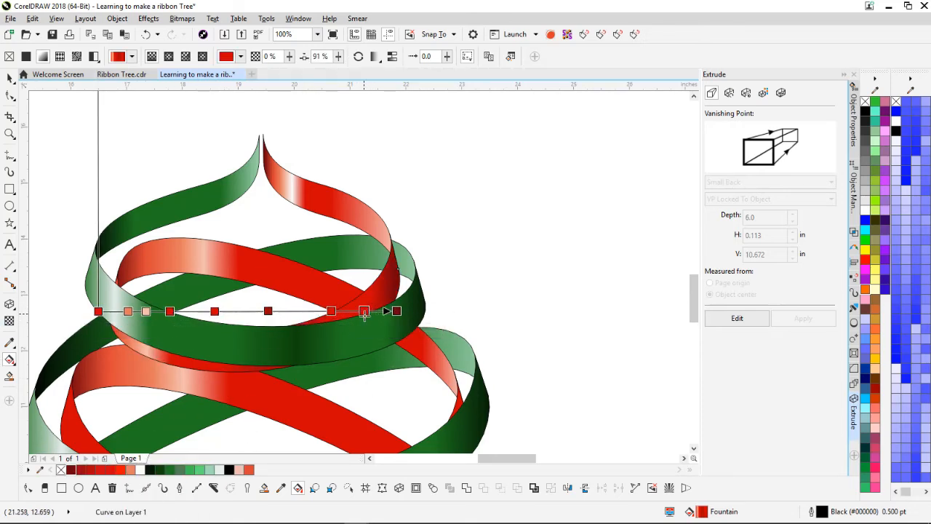
Step: Copy the finished red gradient onto the second, third and bottom red rings
scroll(460, 182, "down", 1)
left_click(10, 78)
left_click_drag(314, 274, 275, 309)
left_click_drag(274, 310, 249, 399)
scroll(363, 429, "down", 1)
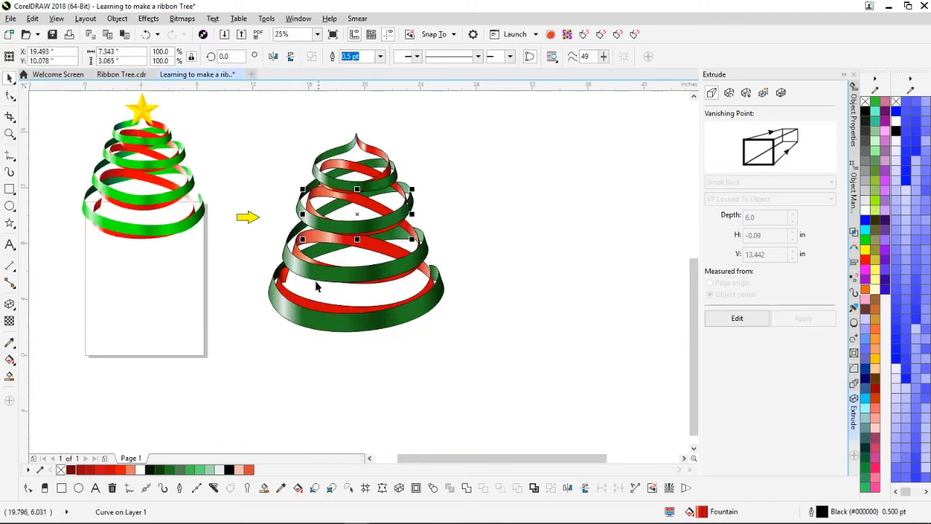
scroll(317, 284, "up", 1)
left_click_drag(329, 218, 297, 301)
scroll(524, 356, "down", 2)
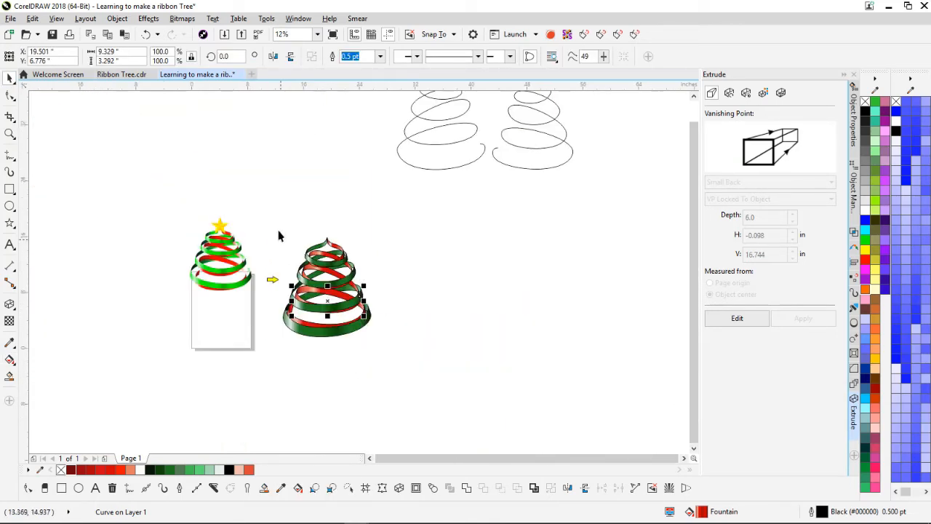
Step: Marquee-select the whole right tree and set its outline to No Color
left_click_drag(261, 216, 411, 361)
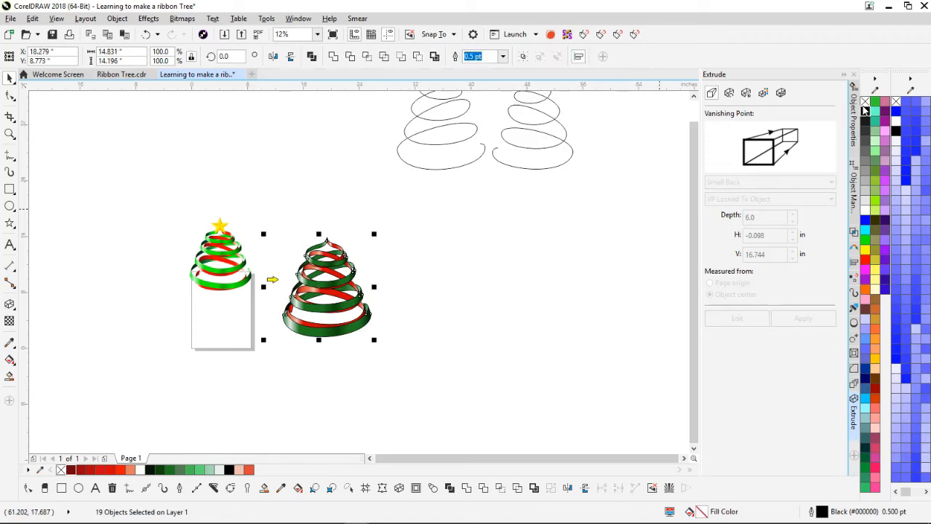
right_click(865, 101)
scroll(361, 301, "up", 1)
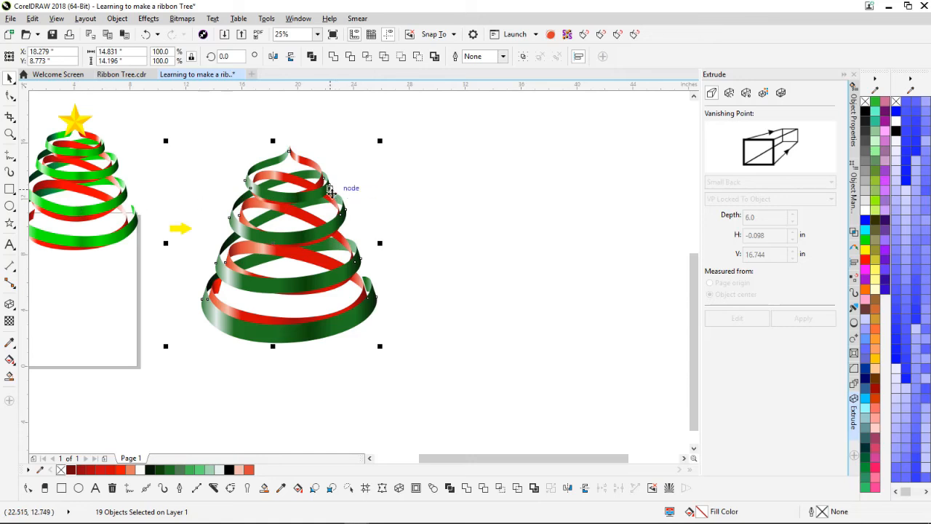
scroll(328, 192, "up", 1)
Step: Zoom in on the tree and select only the bottom ribbon ring
scroll(383, 280, "down", 1)
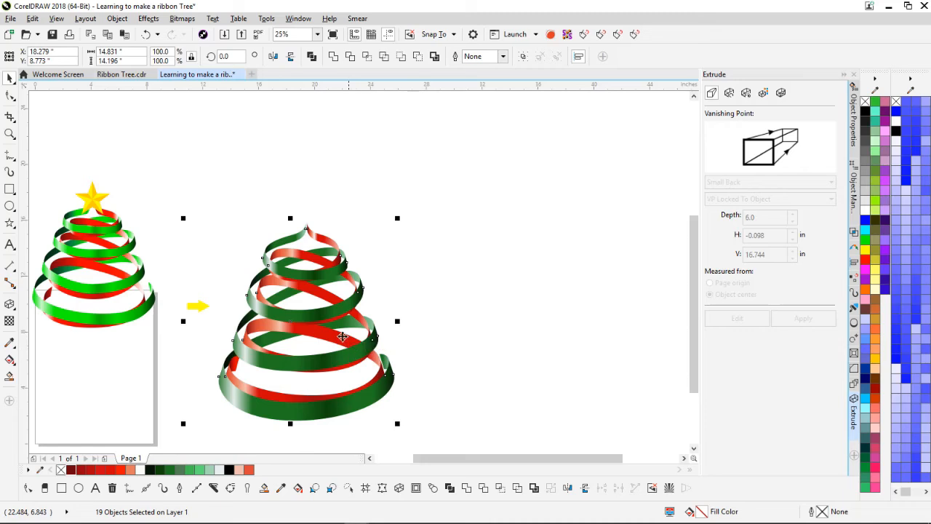
scroll(367, 353, "up", 1)
scroll(358, 266, "down", 1)
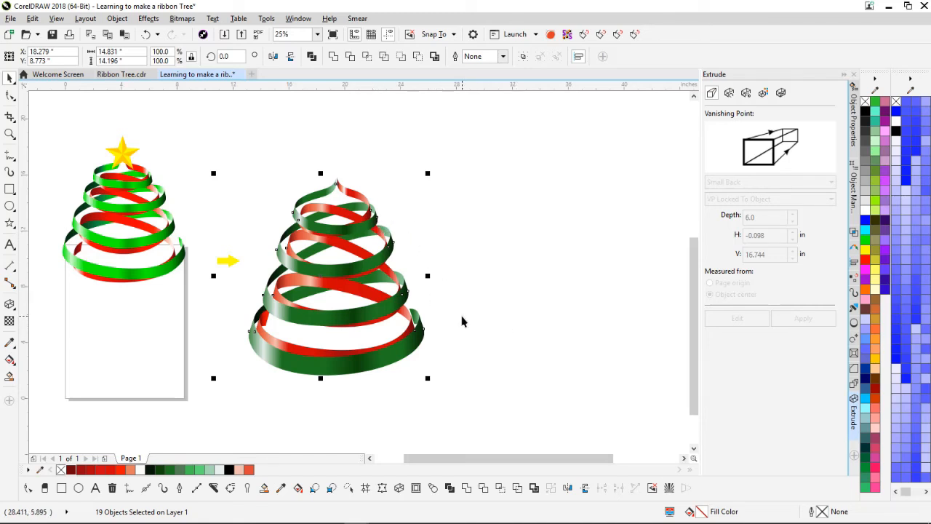
left_click(304, 375)
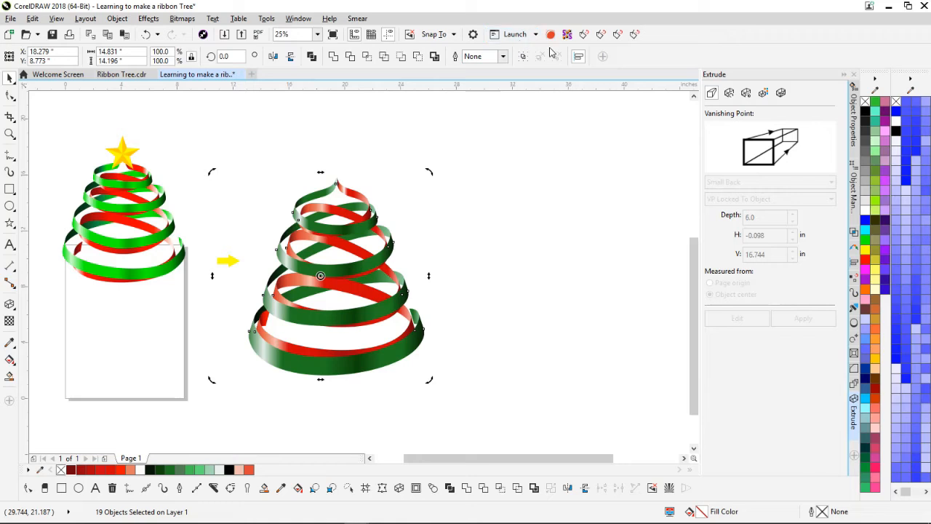
left_click(334, 368)
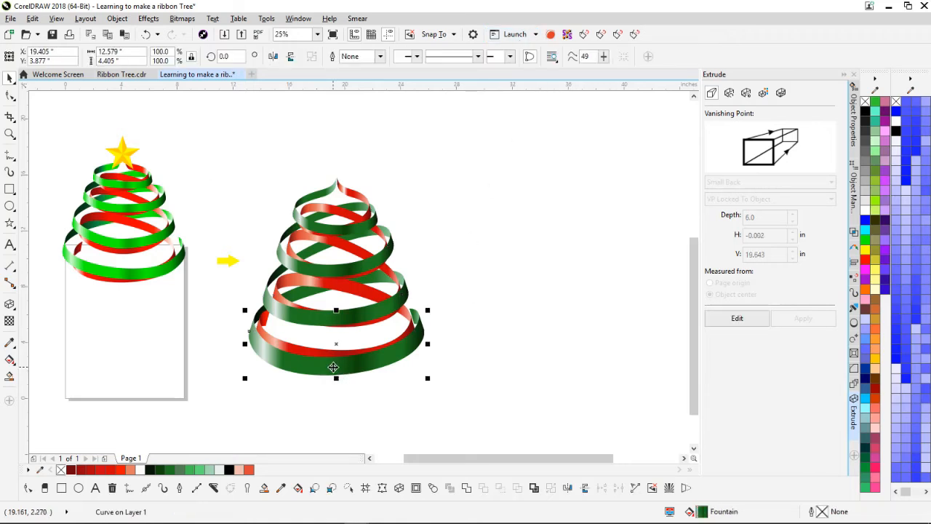
Step: Make the bottom ring's middle and 75% gradient stops bright green
left_click(10, 360)
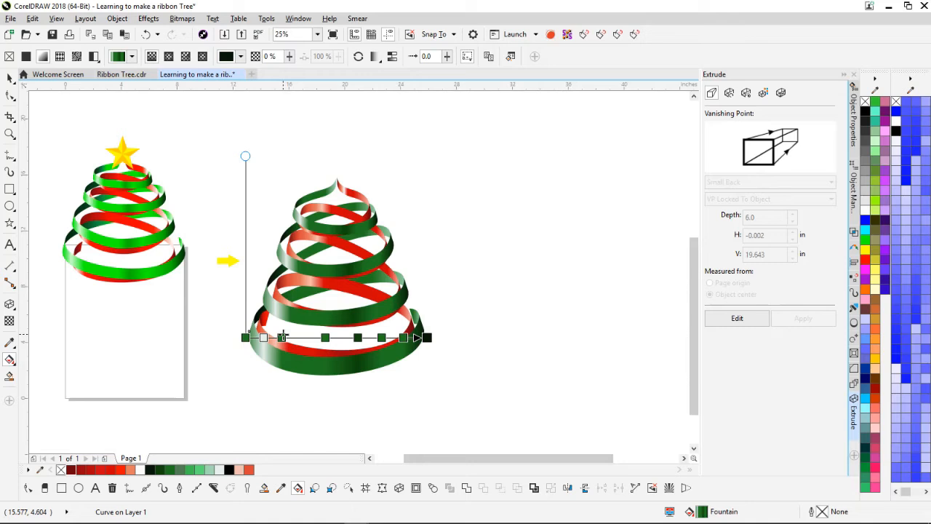
left_click(325, 337)
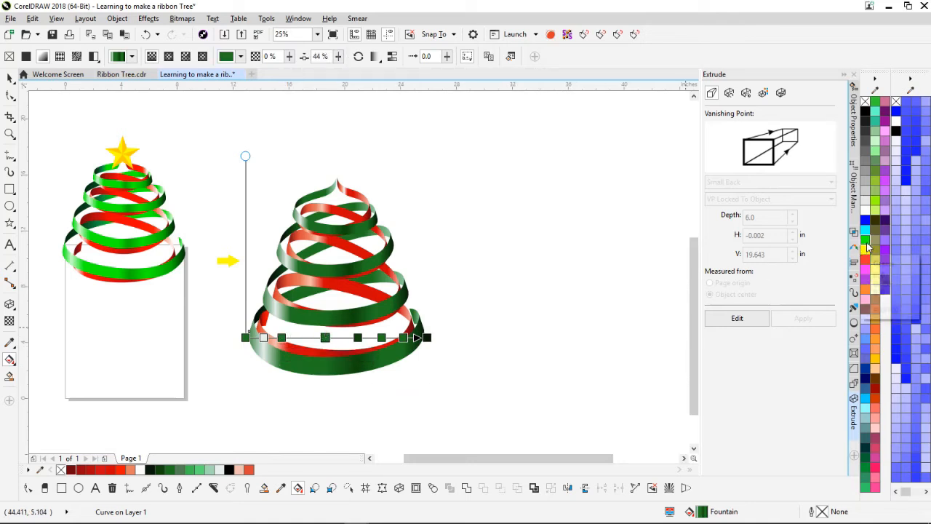
left_click(866, 242)
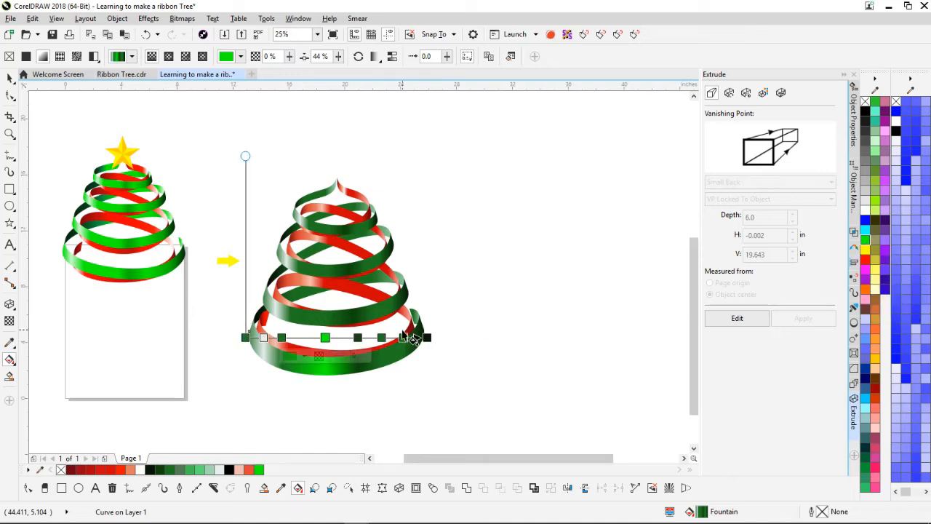
left_click(327, 320)
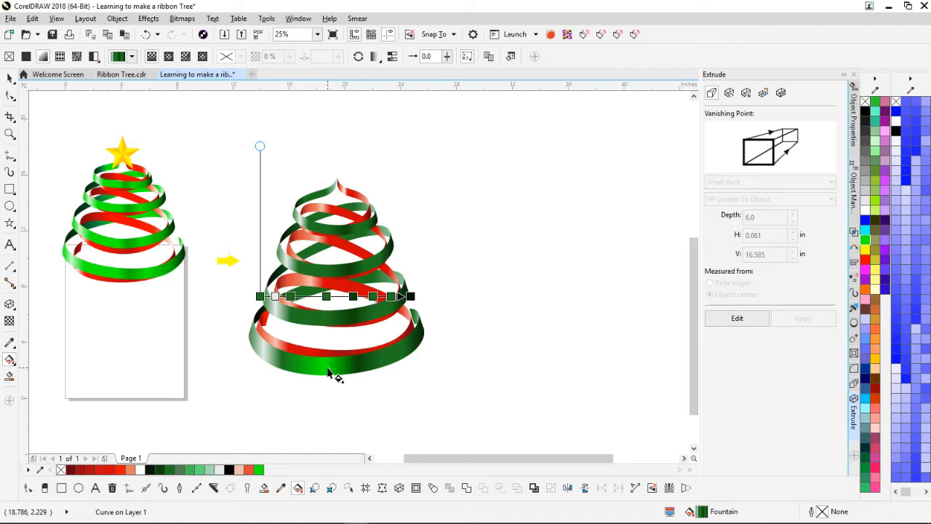
left_click(374, 364)
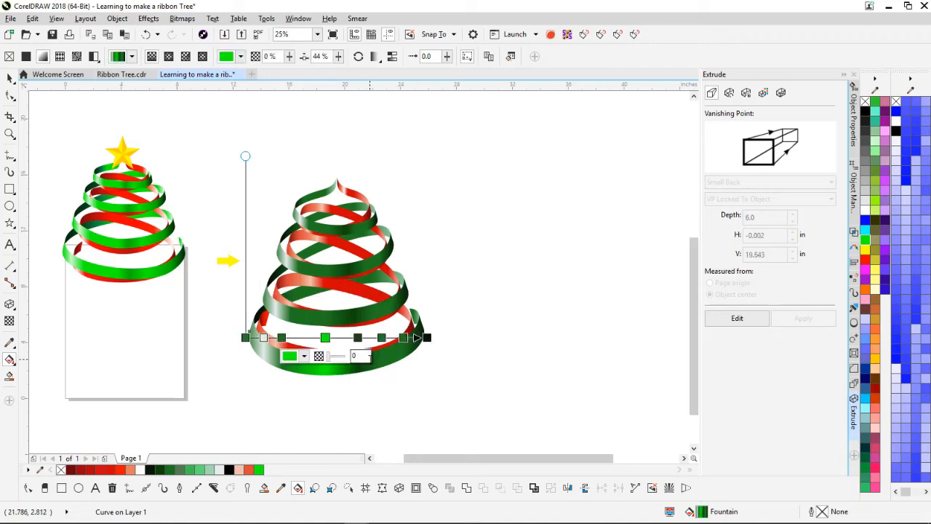
left_click(381, 337)
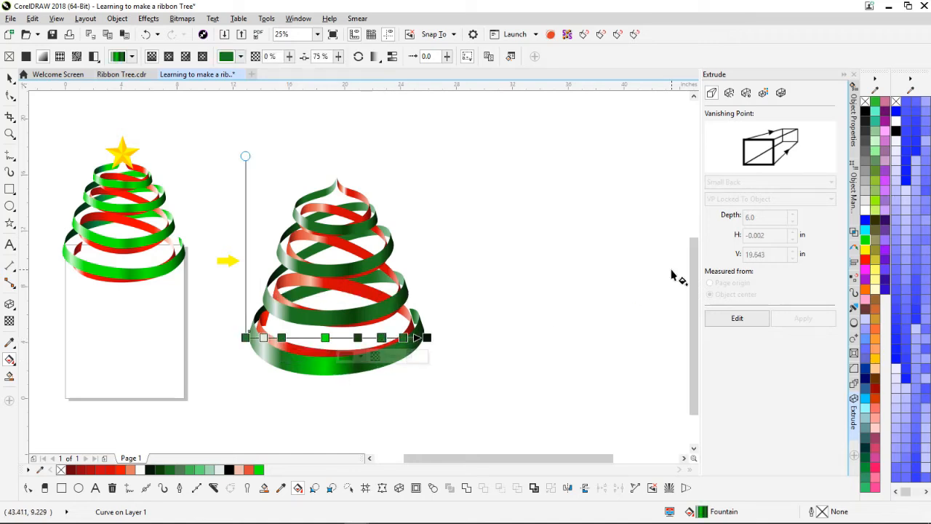
left_click(586, 359)
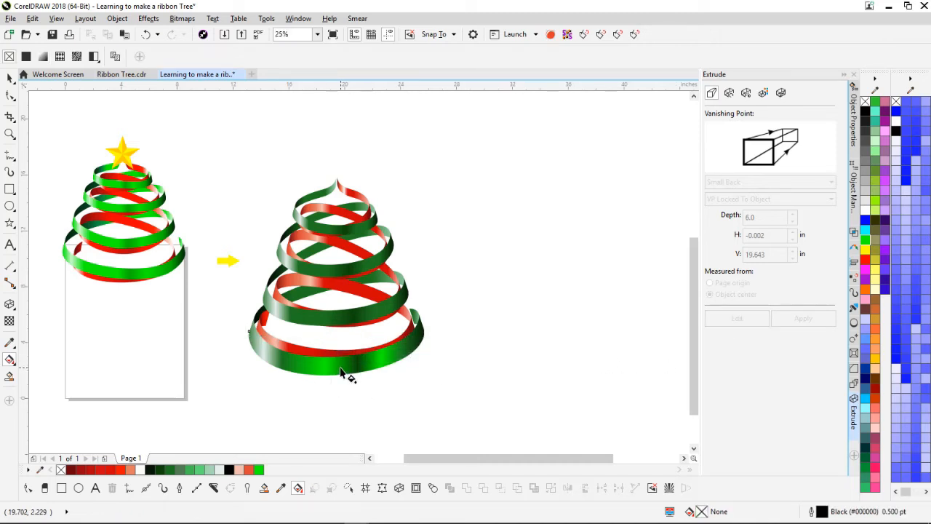
Step: Copy the bottom ring's green gradient onto the green rings above it
left_click_drag(341, 368, 335, 320)
left_click(376, 356)
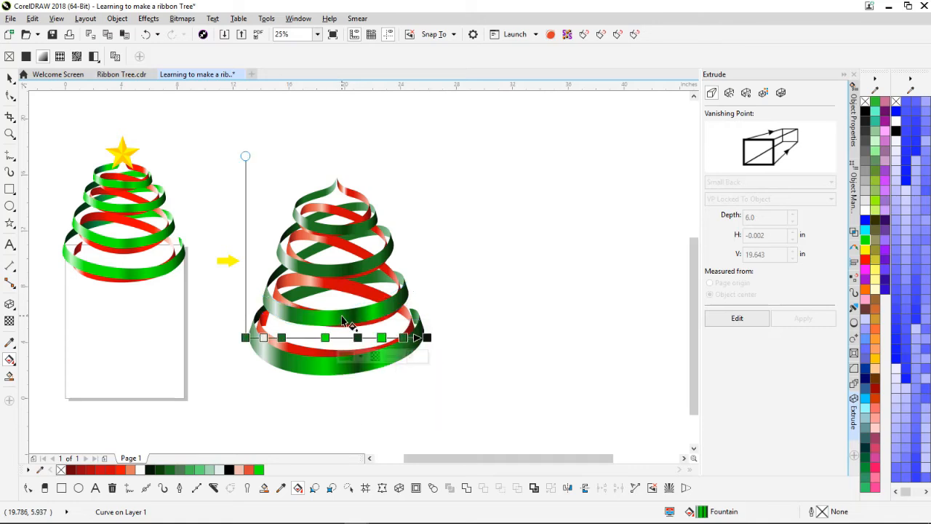
left_click_drag(345, 276, 341, 232)
left_click(365, 313)
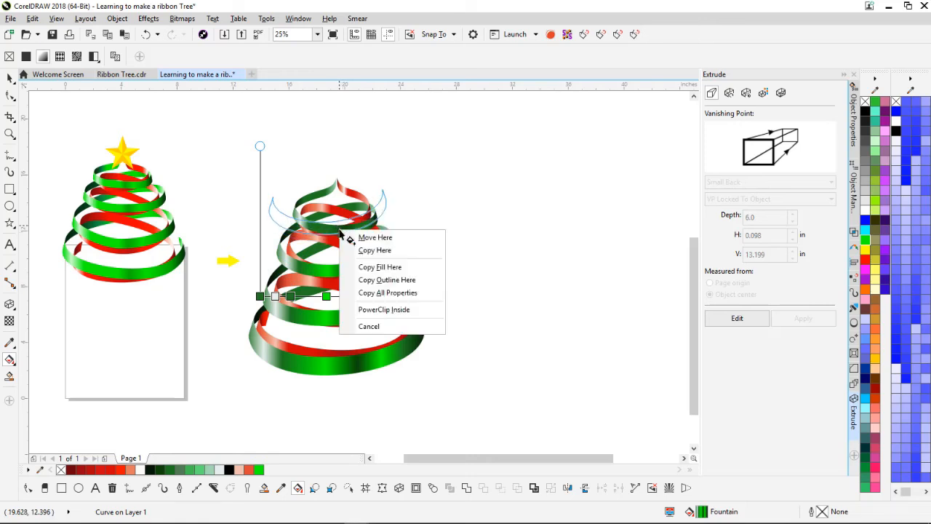
left_click(386, 267)
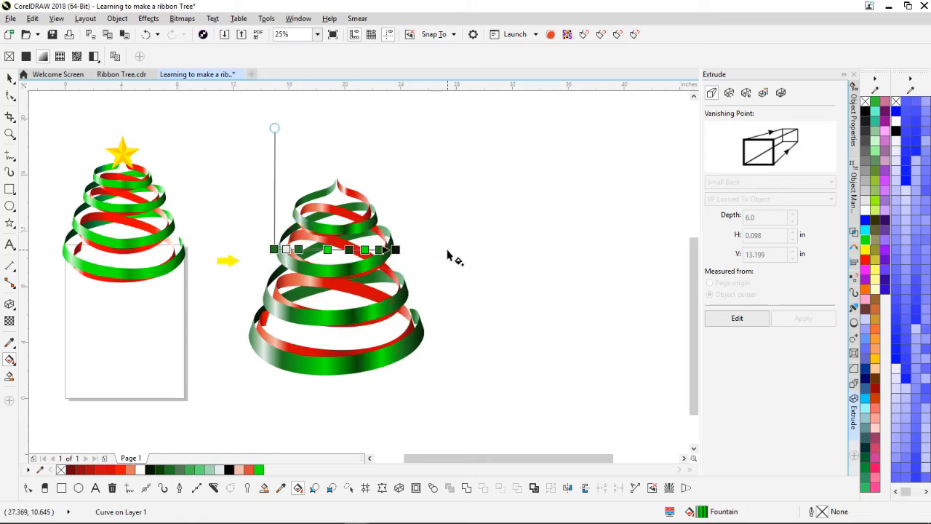
left_click(448, 252)
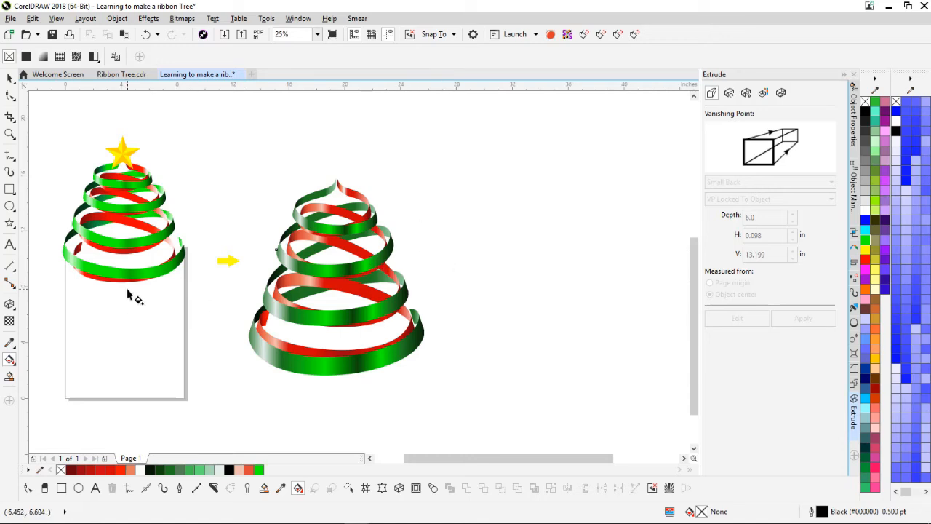
Step: Select the top red ribbon of the right tree
double_click(7, 79)
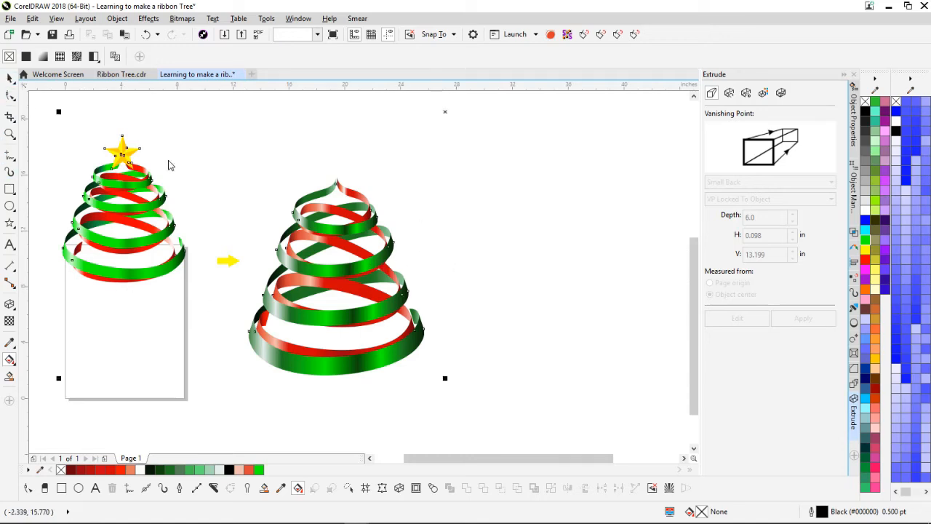
left_click(457, 264)
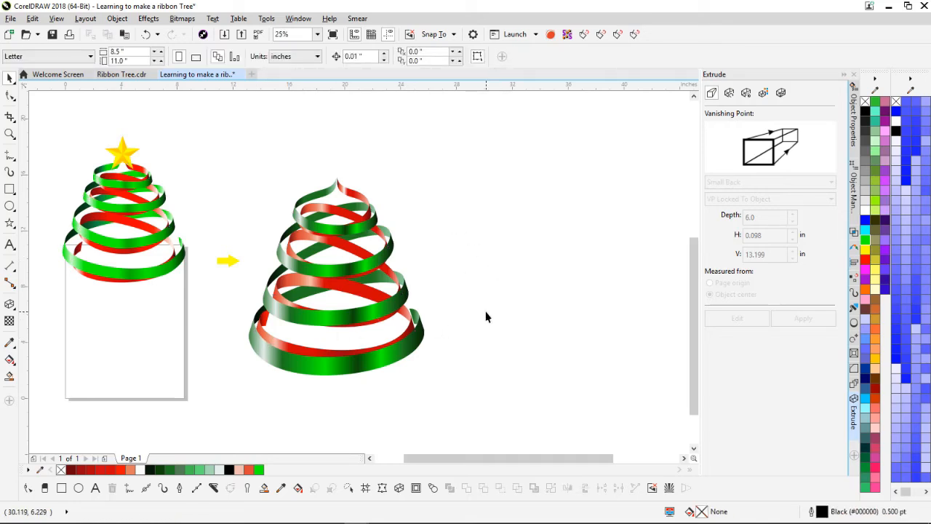
scroll(399, 294, "down", 2)
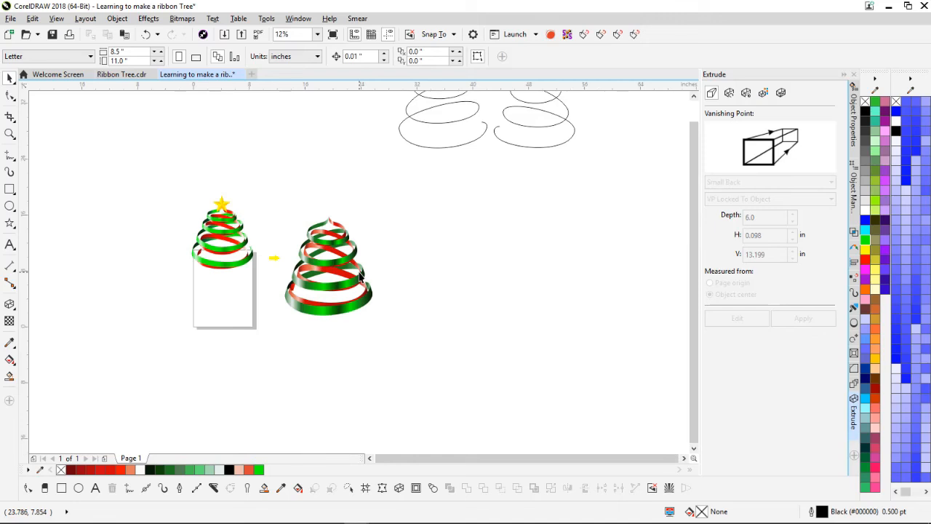
scroll(352, 253, "up", 6)
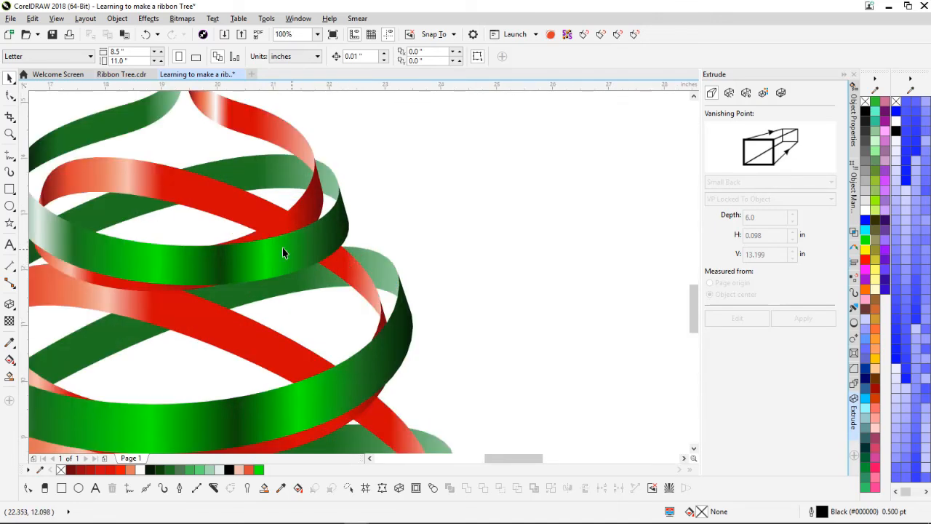
left_click(273, 227)
left_click(244, 207)
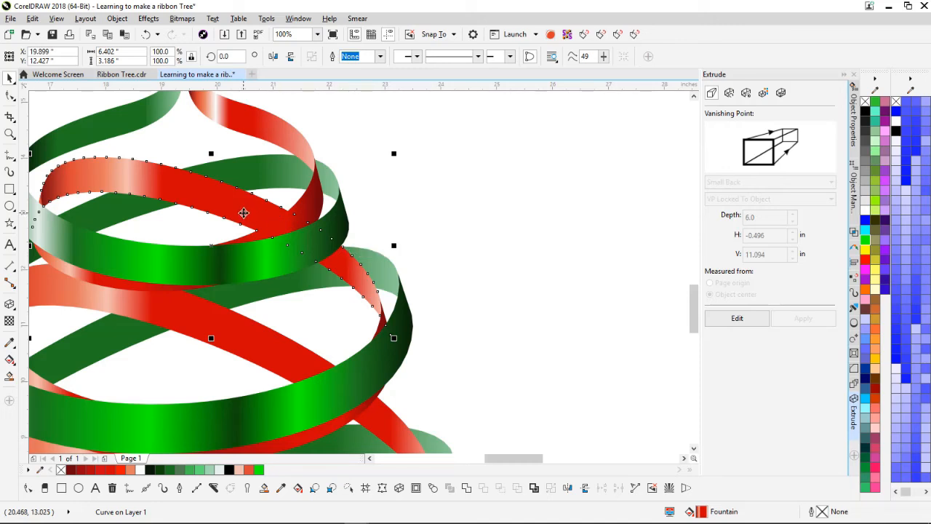
left_click(244, 201)
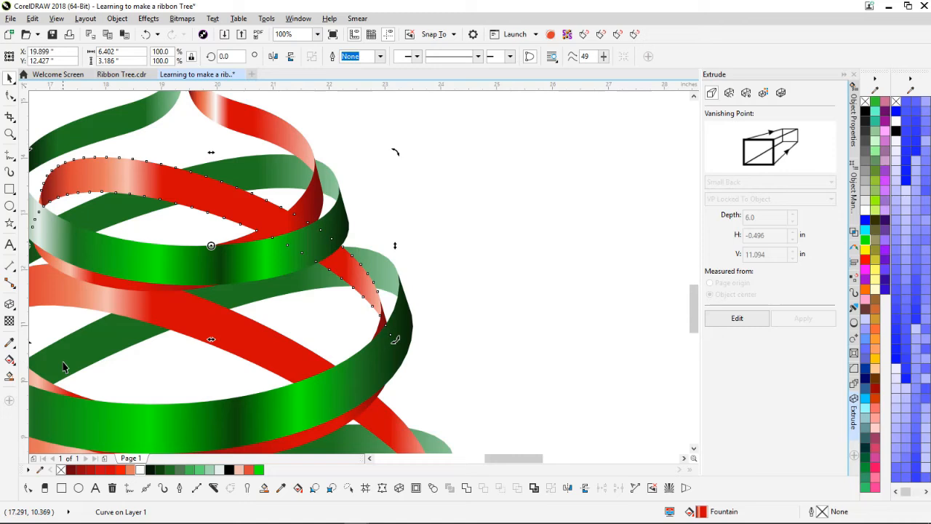
Step: Inspect the ribbon's gradient nodes, selecting the 66% red node, then deselect
left_click(10, 360)
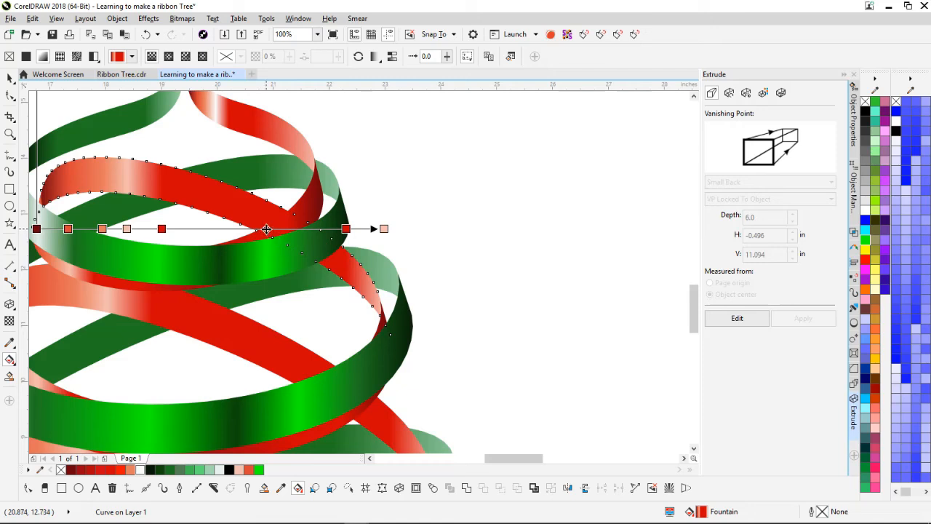
left_click(266, 229)
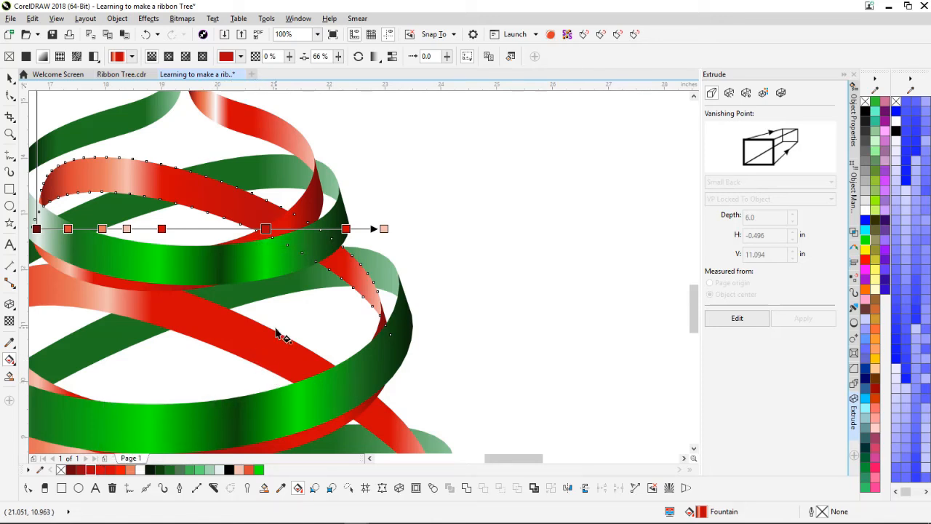
scroll(276, 332, "down", 2)
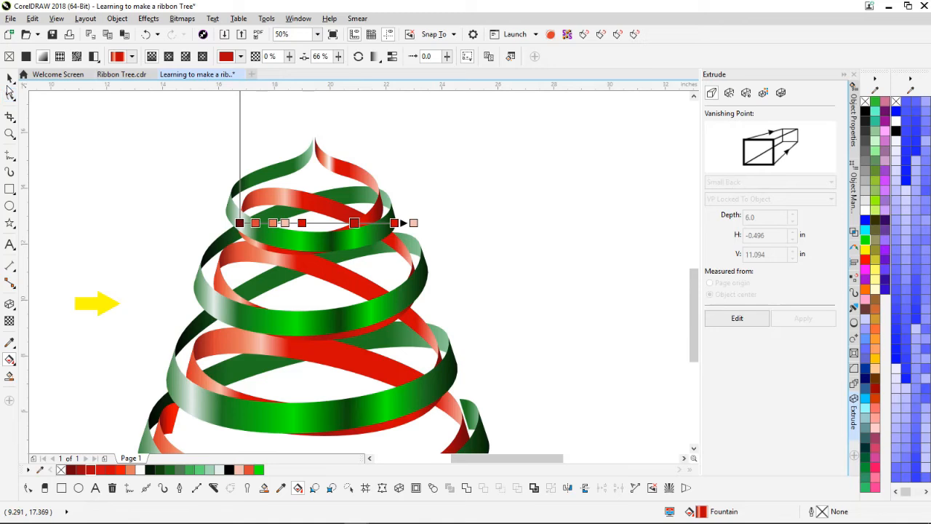
left_click(9, 78)
left_click(127, 214)
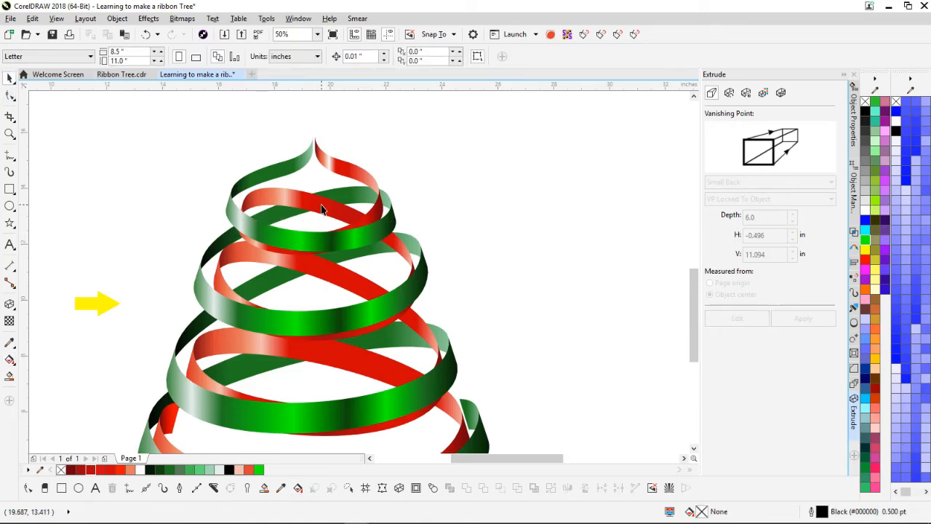
Step: Copy the top ribbon's gradient onto the next red ribbon down
left_click_drag(323, 204, 363, 367)
left_click(366, 313)
left_click(399, 387)
scroll(347, 247, "down", 1)
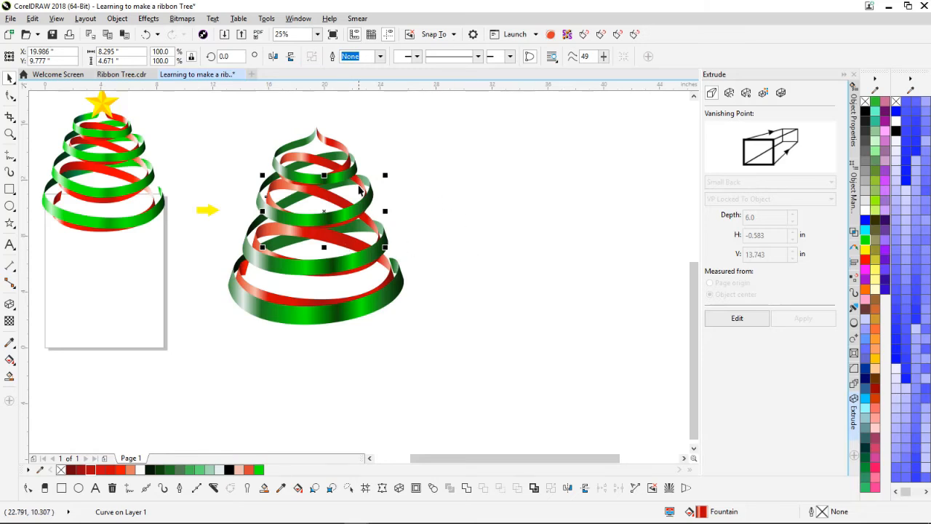
scroll(349, 301, "up", 2)
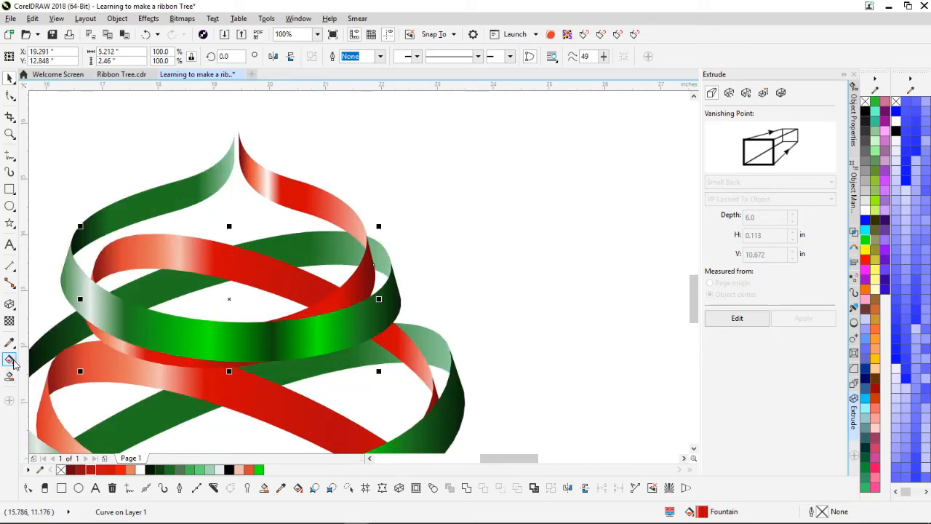
Step: Make one of its gradient nodes brighter red, move the 78% node to 76%, and deselect
left_click(13, 360)
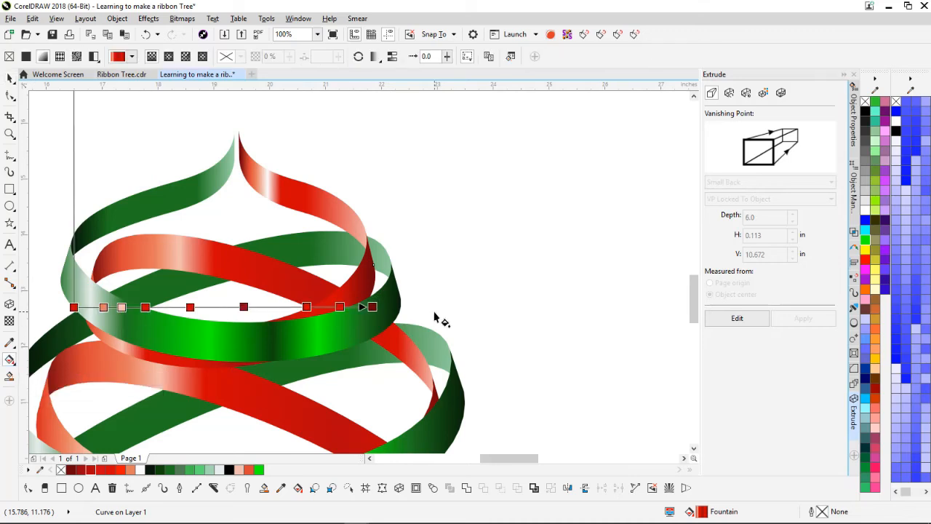
left_click(340, 307)
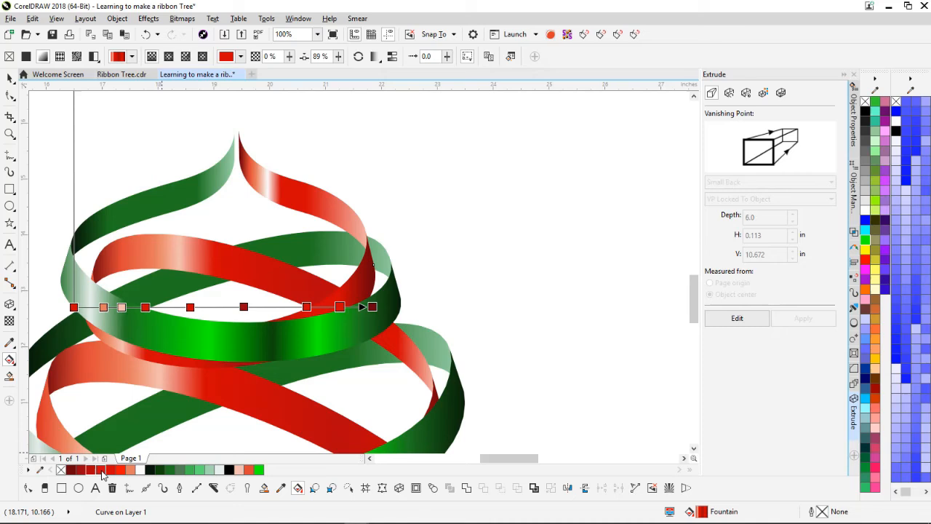
left_click(128, 474)
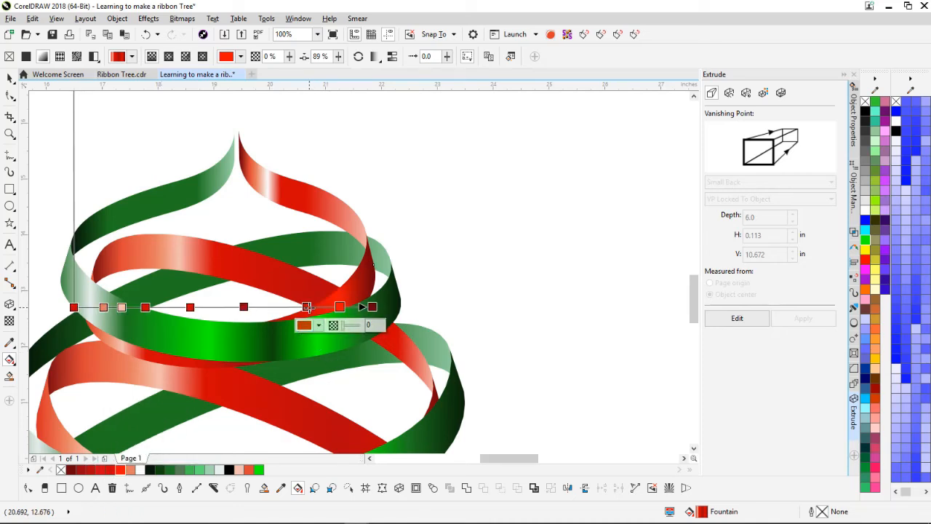
left_click(306, 307)
left_click_drag(300, 310, 301, 309)
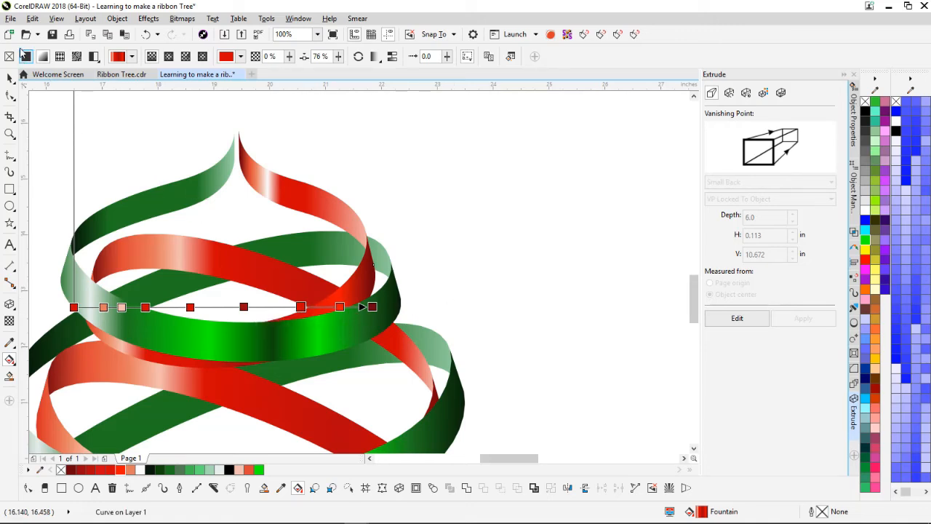
left_click(9, 78)
scroll(297, 172, "down", 1)
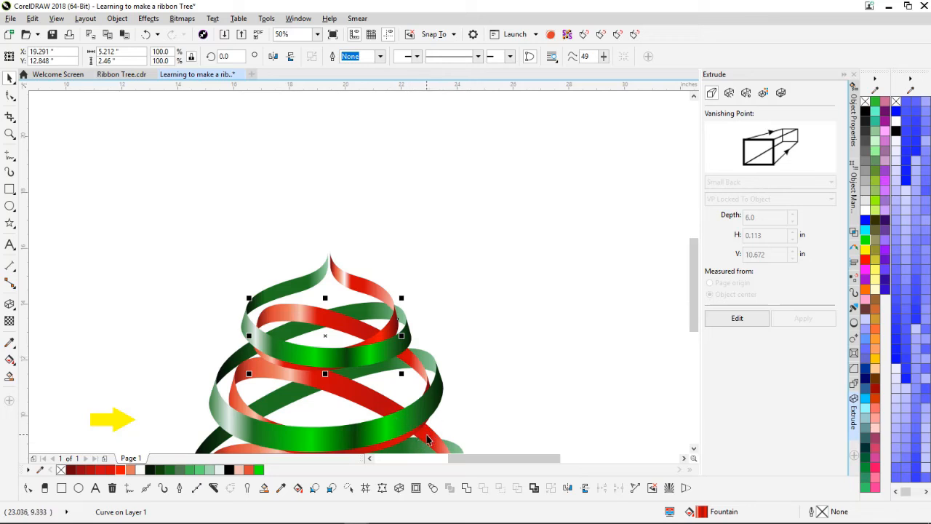
scroll(429, 438, "up", 2)
scroll(316, 262, "down", 2)
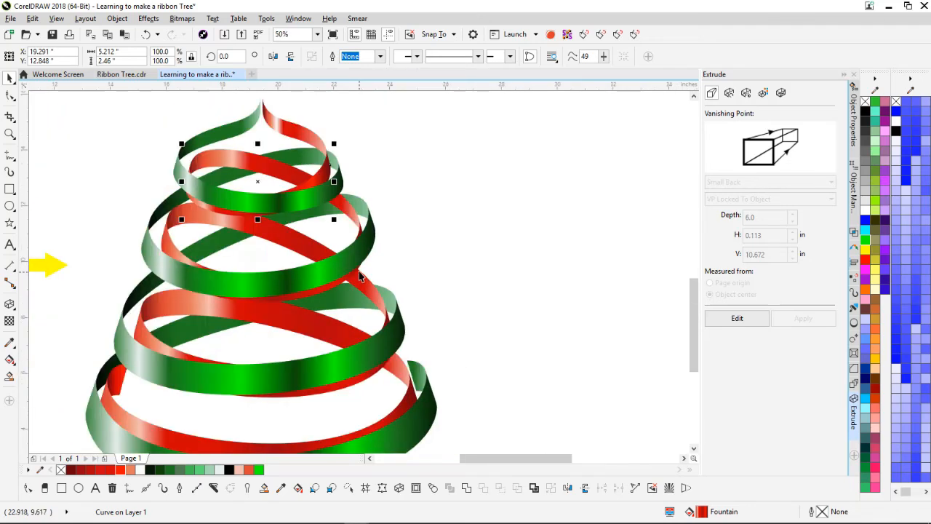
left_click(398, 188)
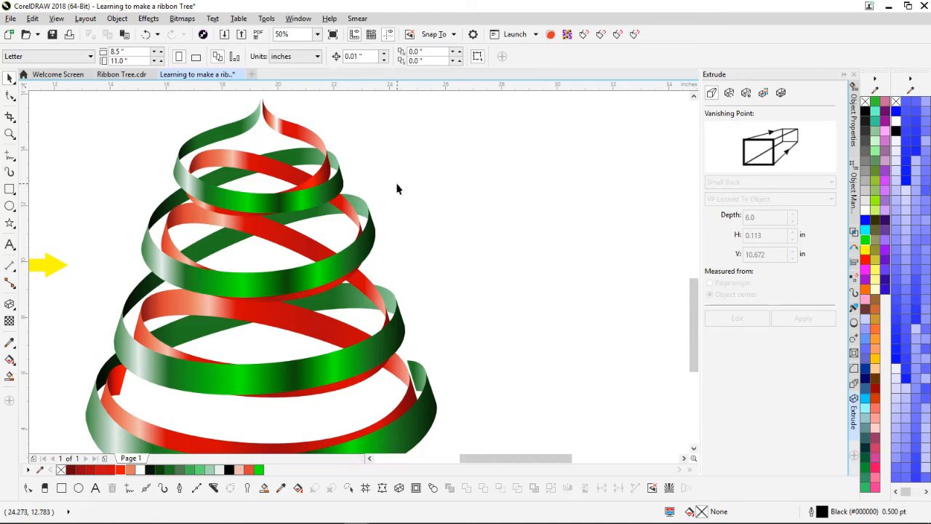
scroll(361, 276, "down", 1)
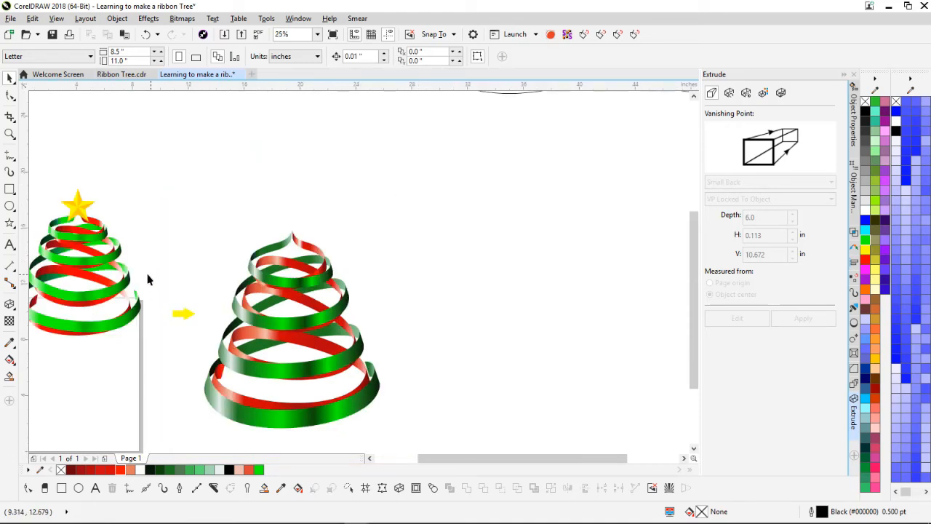
Step: Draw a 3.566 x 3.392 in five-pointed star above the right tree's tip and select it
left_click(14, 230)
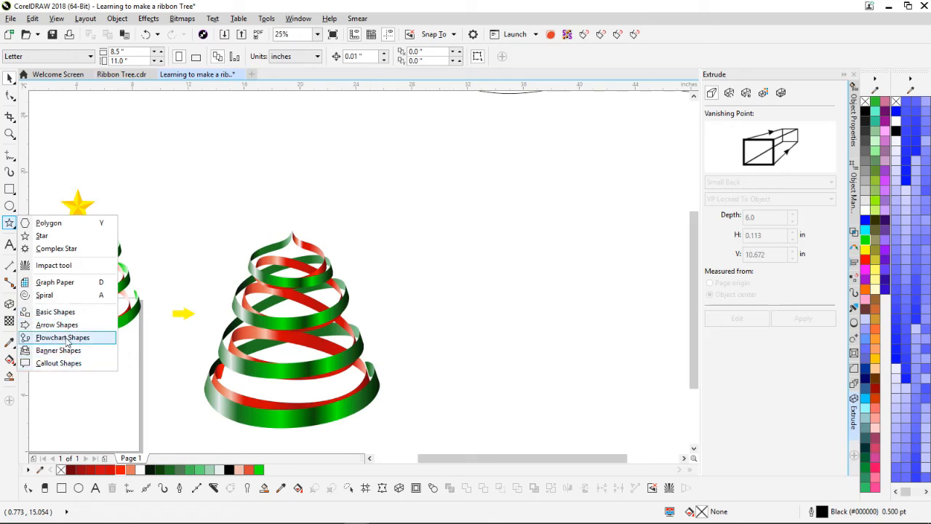
left_click(170, 208)
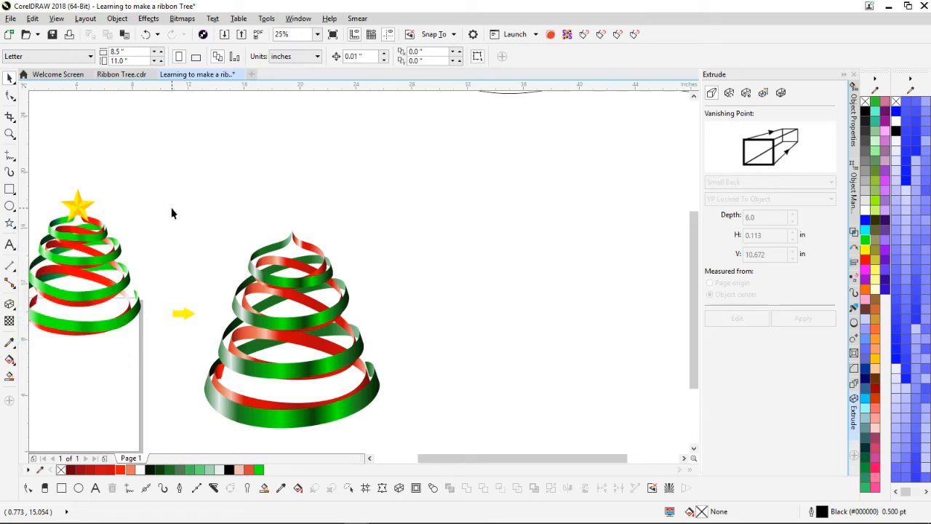
left_click(10, 225)
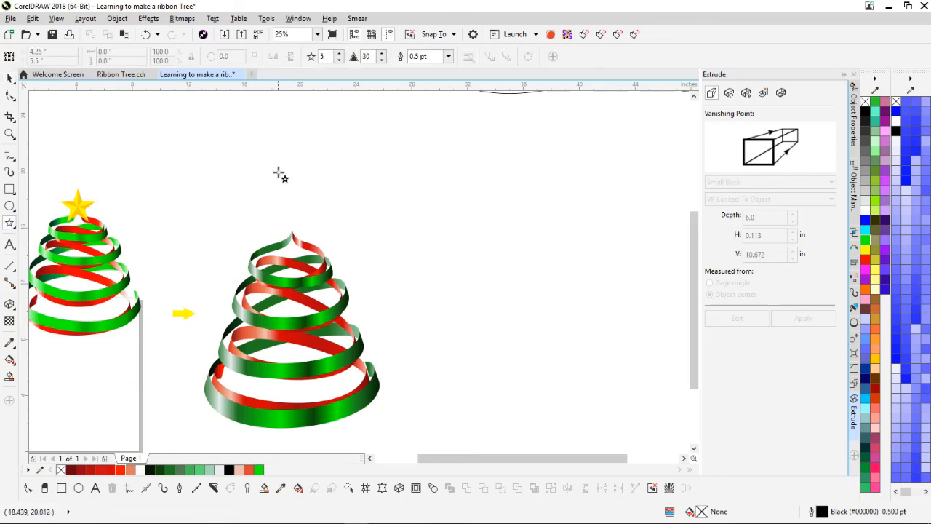
left_click_drag(280, 174, 323, 224)
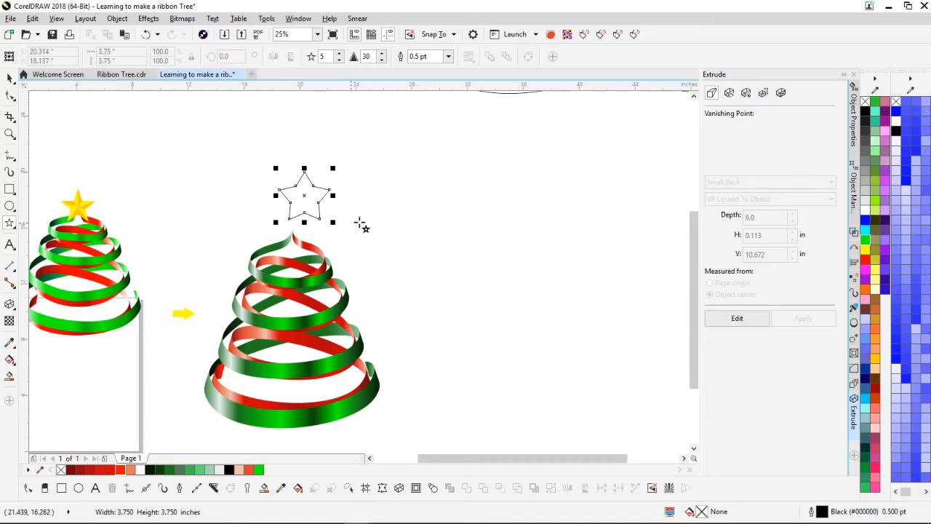
left_click(10, 77)
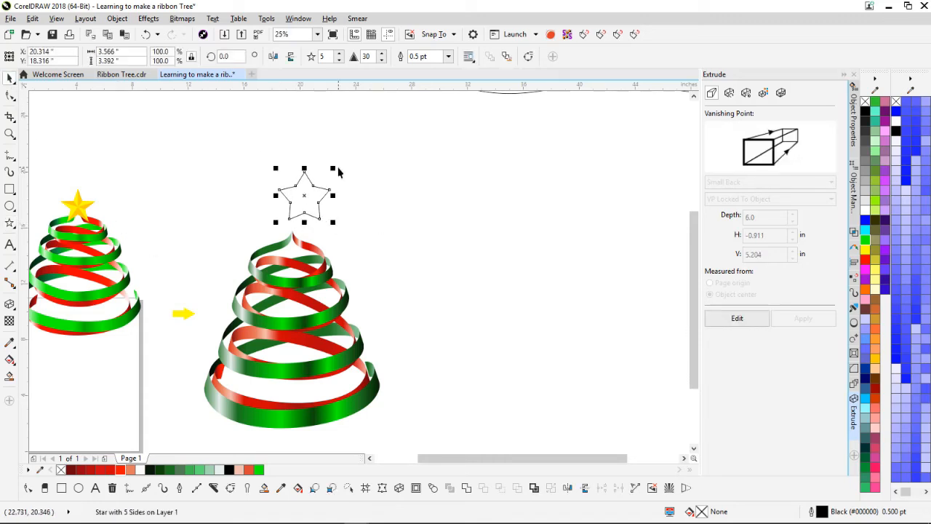
left_click(374, 208)
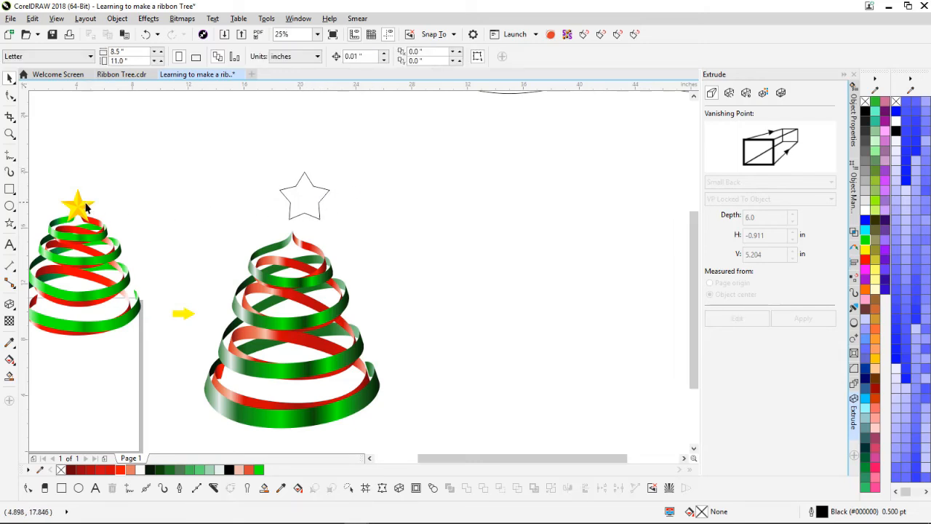
left_click(311, 202)
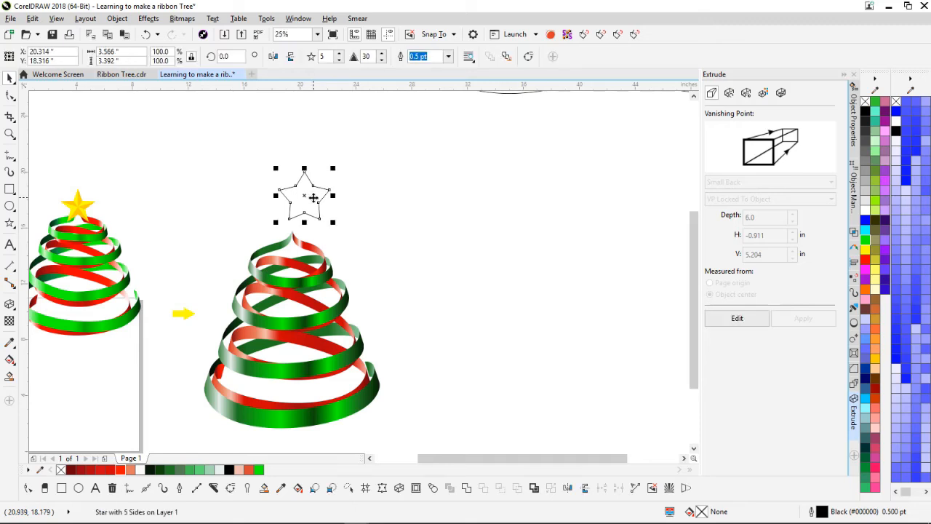
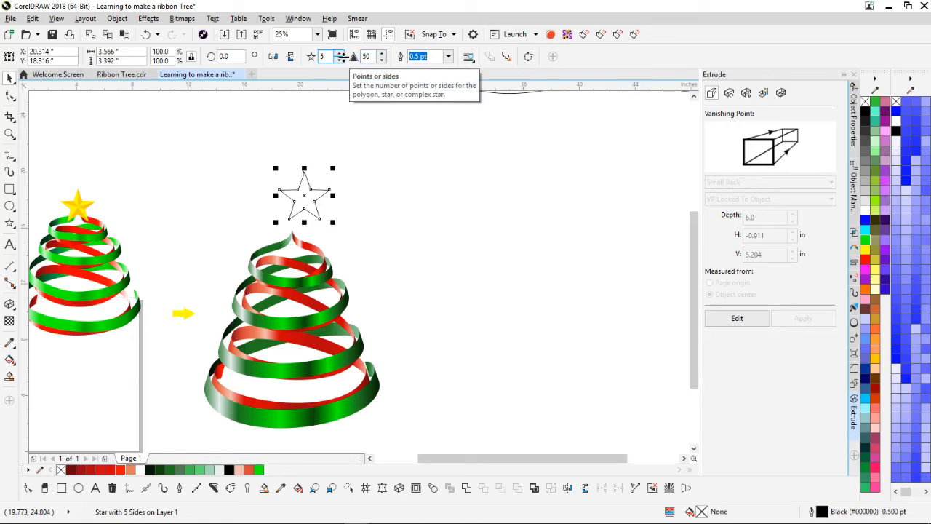
Step: Zoom in to 100% on the star outline and reselect it
scroll(360, 272, "up", 2)
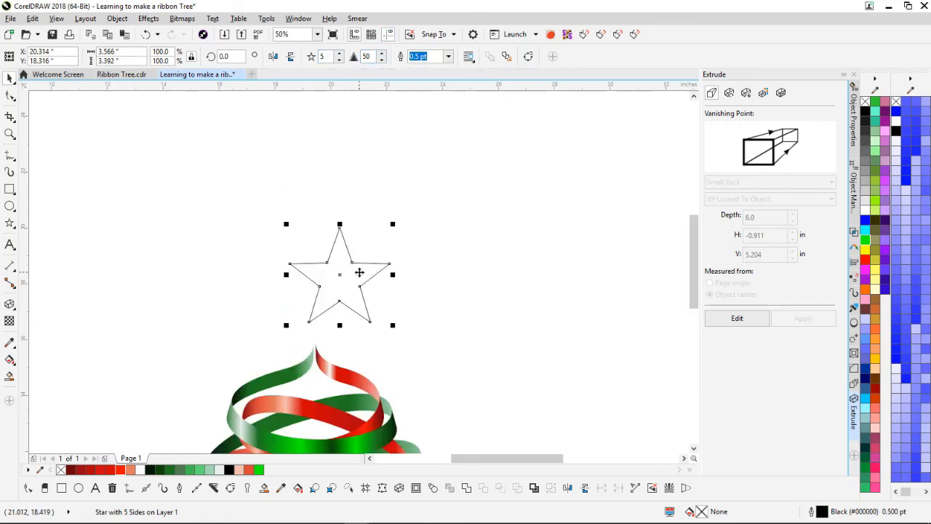
scroll(359, 272, "down", 2)
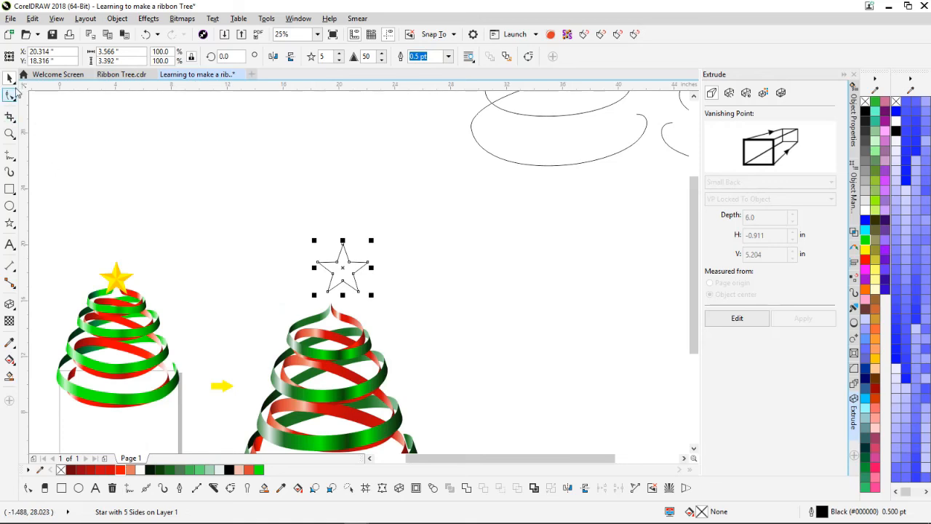
scroll(347, 263, "up", 1)
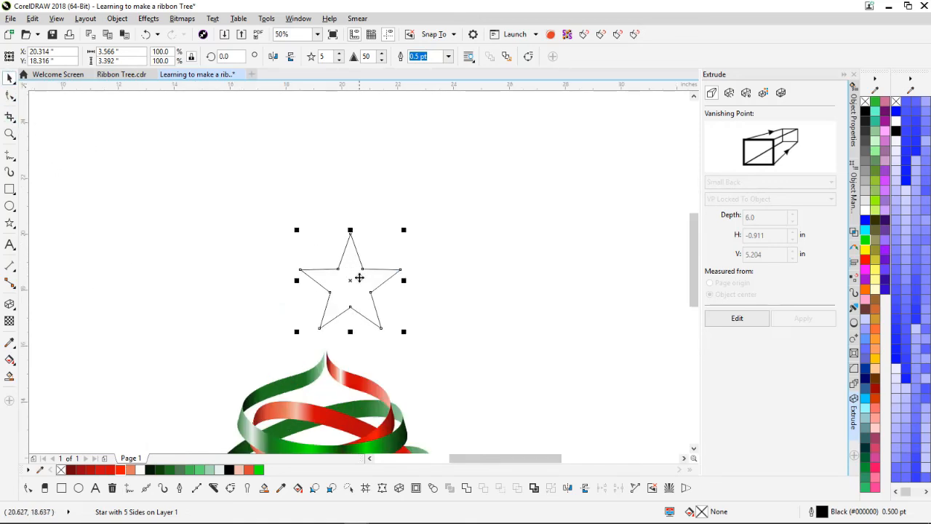
scroll(359, 278, "down", 1)
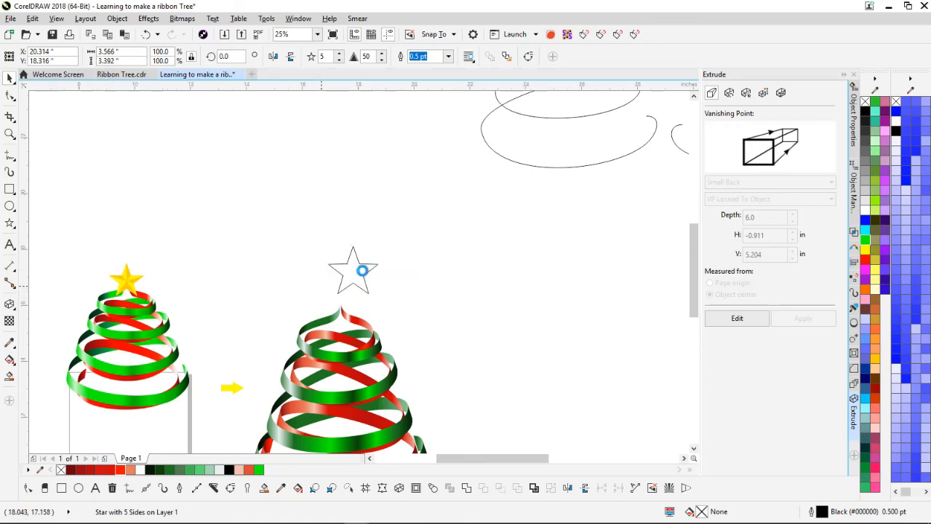
scroll(359, 278, "up", 2)
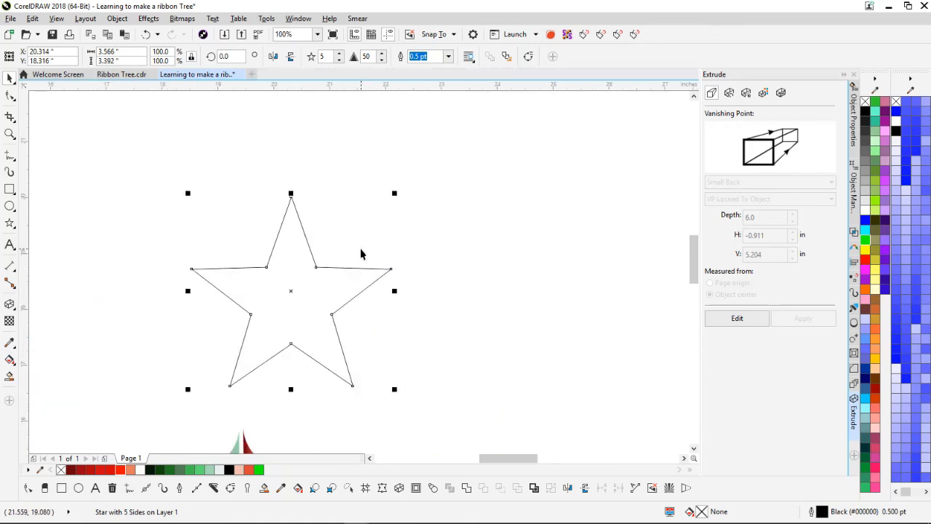
left_click(361, 253)
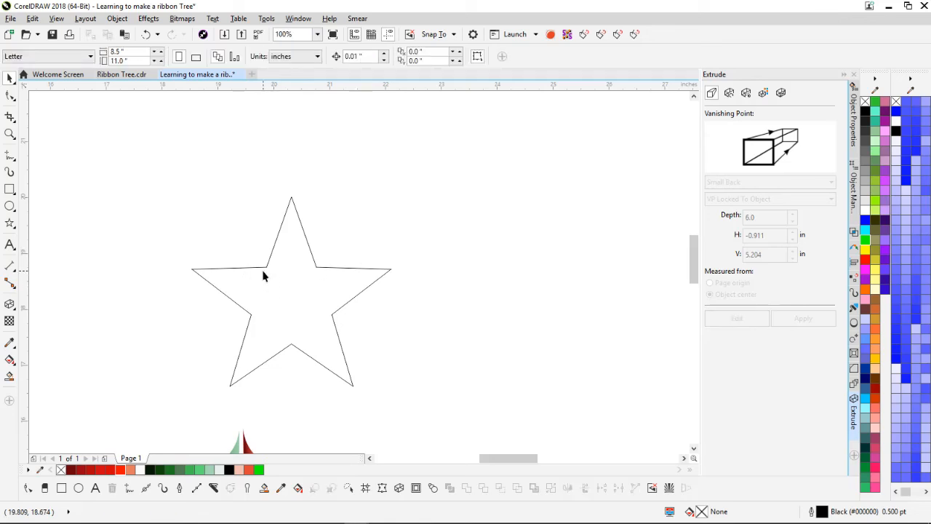
left_click(264, 268)
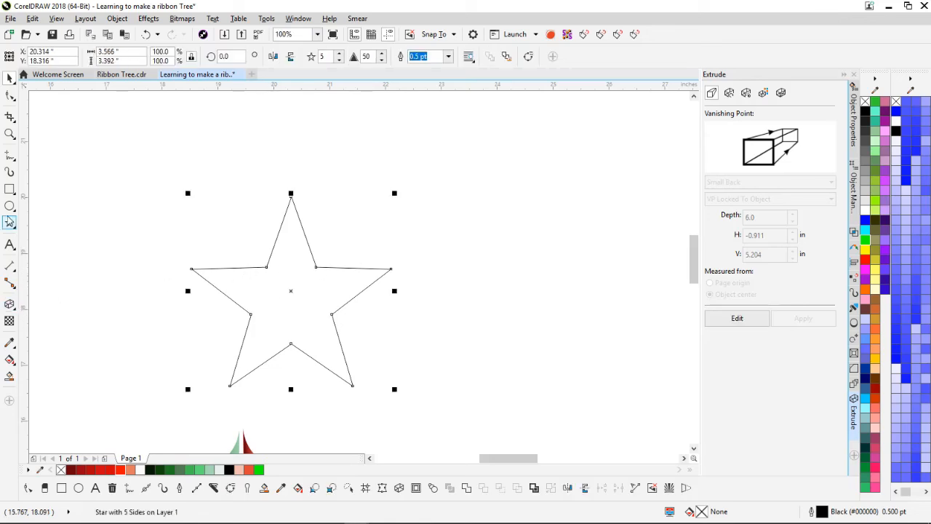
Step: Draw straight lines from the star's centre to each of its five tips
left_click(9, 158)
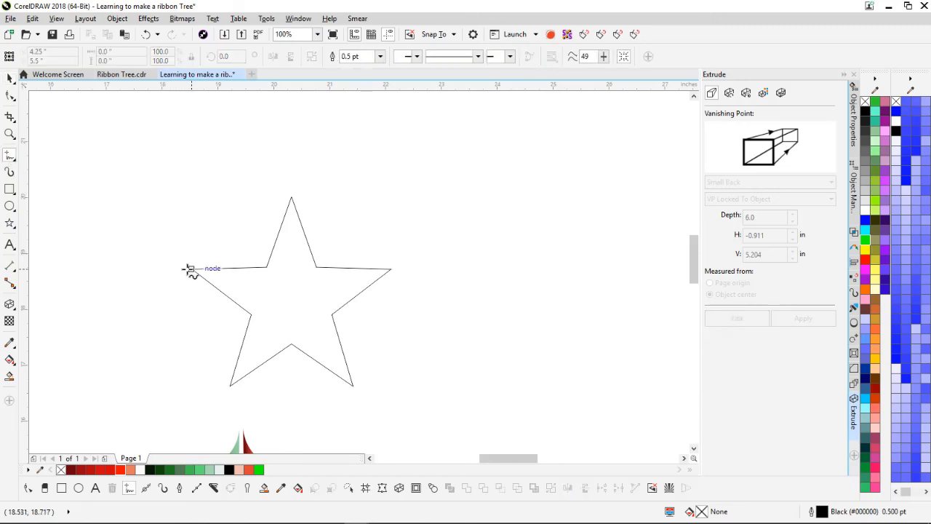
left_click(191, 269)
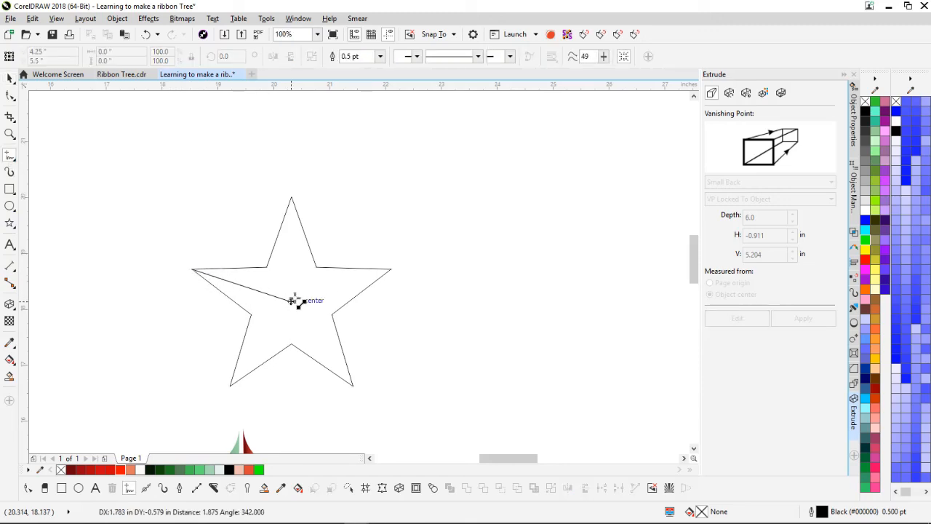
left_click(293, 300)
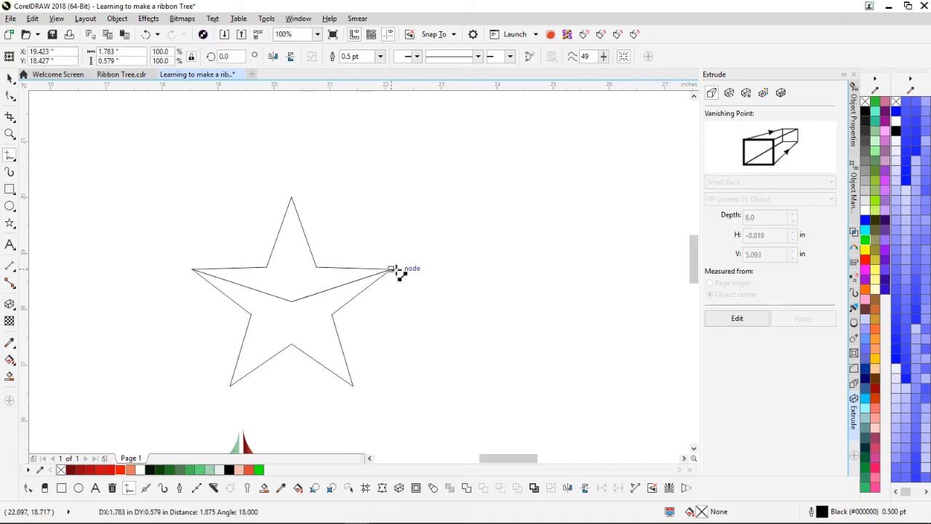
left_click(391, 269)
left_click(229, 385)
double_click(292, 301)
left_click(353, 385)
left_click(292, 302)
left_click(292, 197)
Step: Add lines from the centre to the five inner corners, then reselect the star
left_click(267, 267)
double_click(291, 301)
left_click(315, 267)
left_click(251, 314)
left_click(291, 301)
left_click(291, 301)
left_click(291, 344)
left_click(292, 301)
left_click(332, 314)
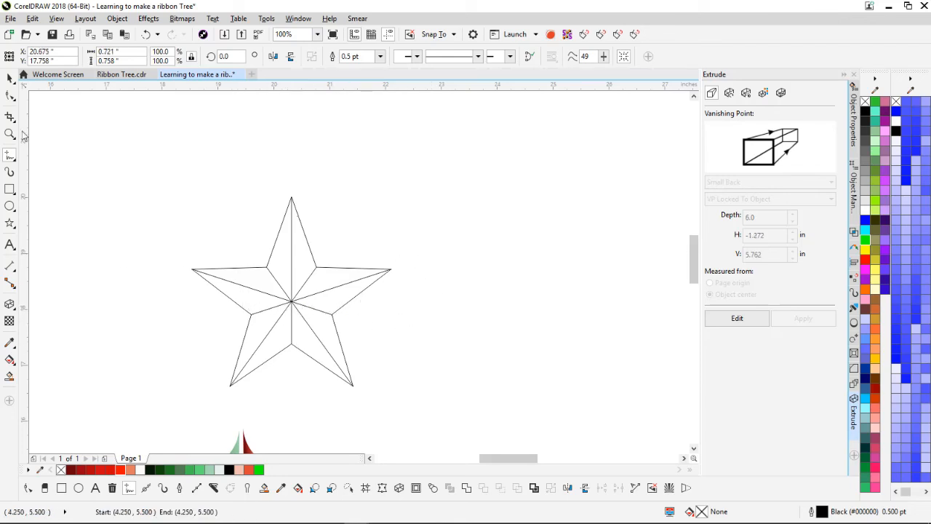
left_click(9, 78)
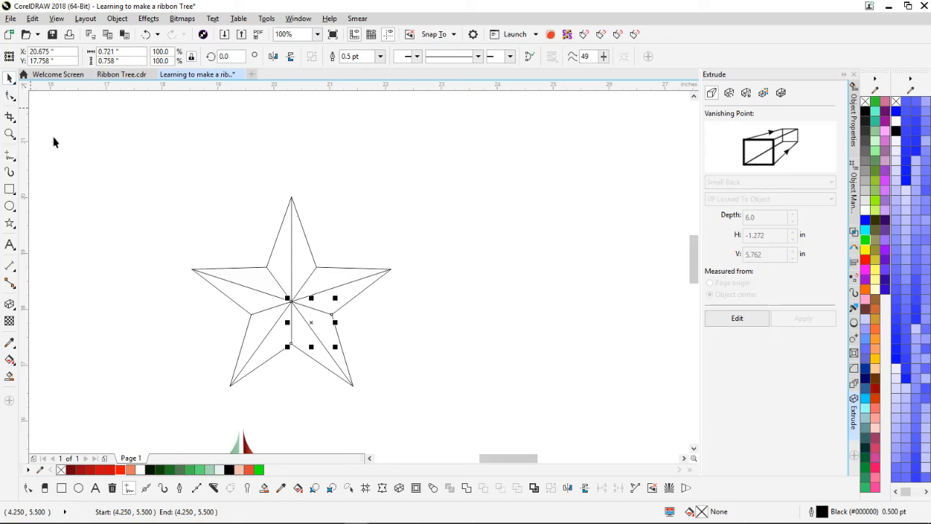
left_click(105, 351)
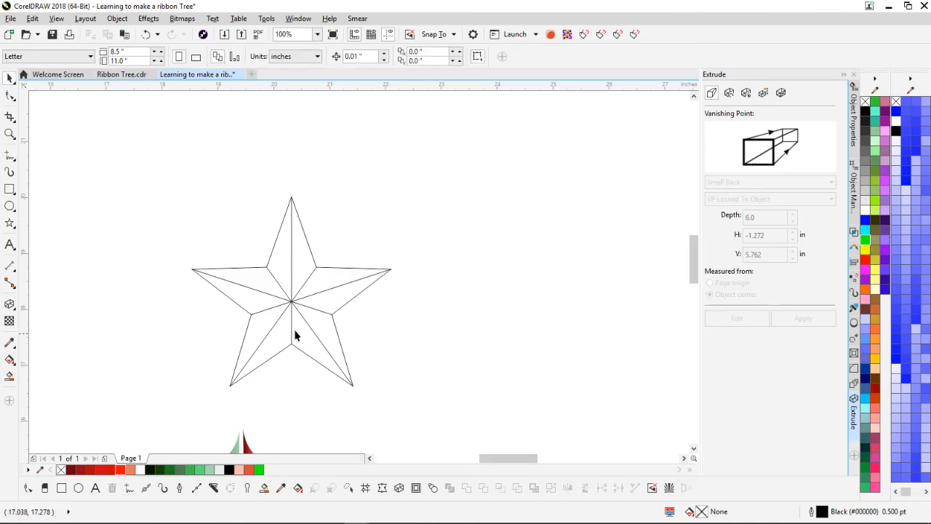
left_click(246, 338)
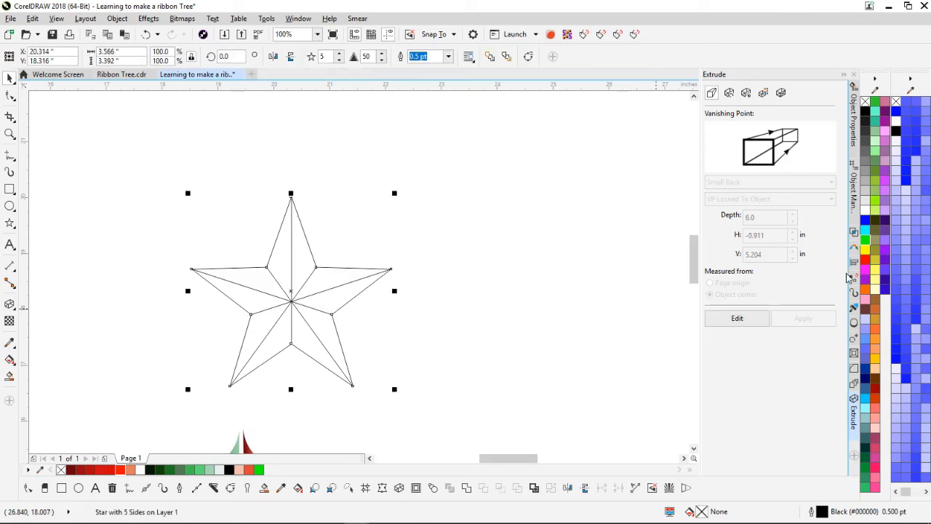
Step: Fill the star yellow and set the Smart Fill colour to Deep Yellow (255/204/0)
left_click(865, 250)
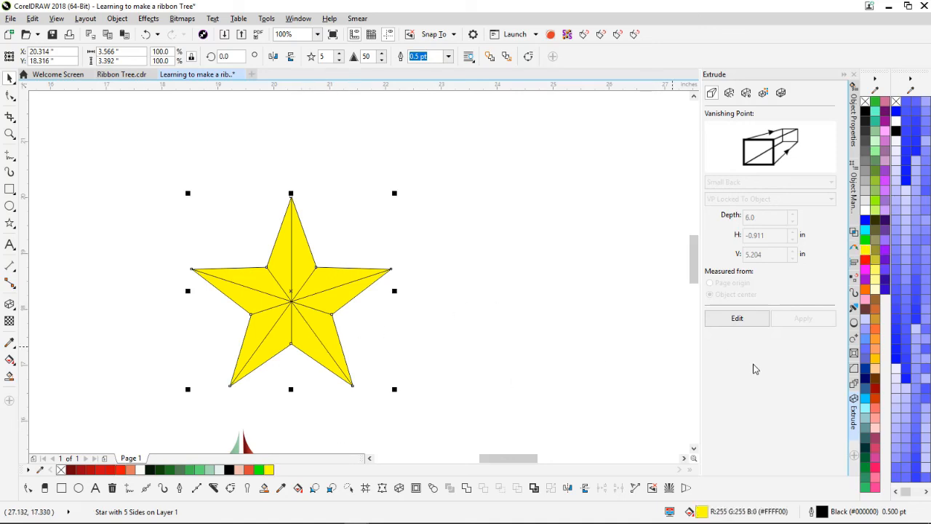
left_click(6, 378)
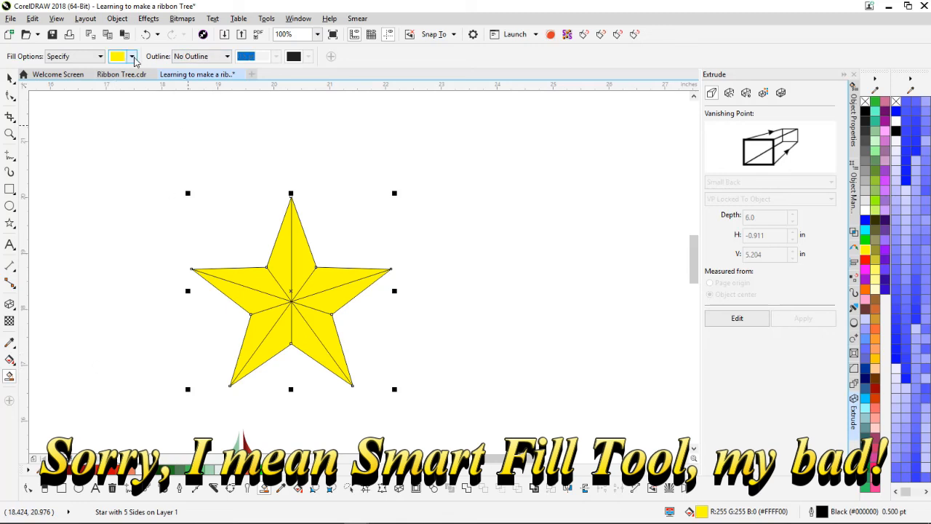
left_click(132, 57)
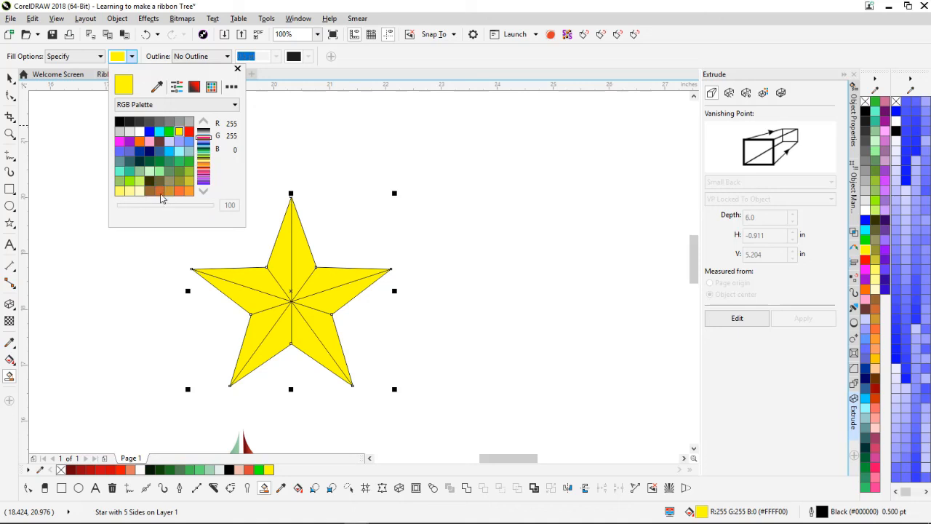
left_click(203, 191)
left_click(204, 191)
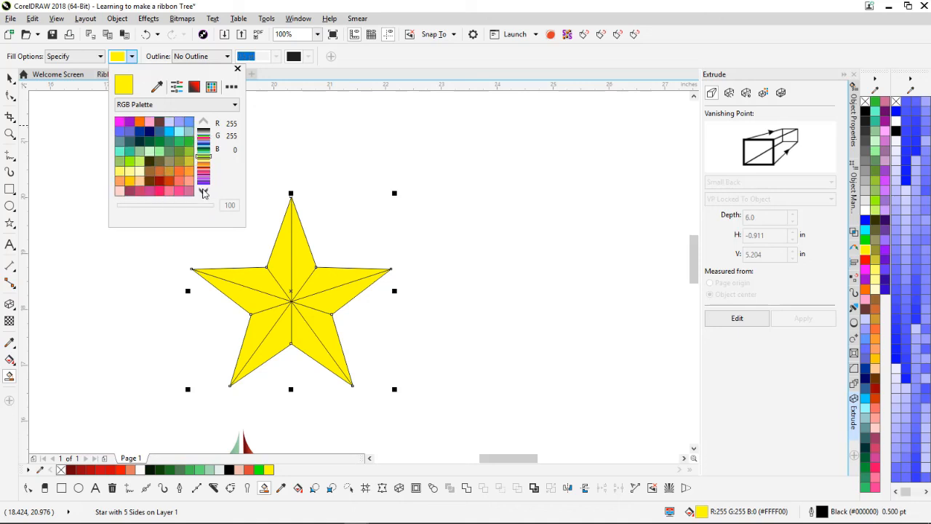
left_click(132, 189)
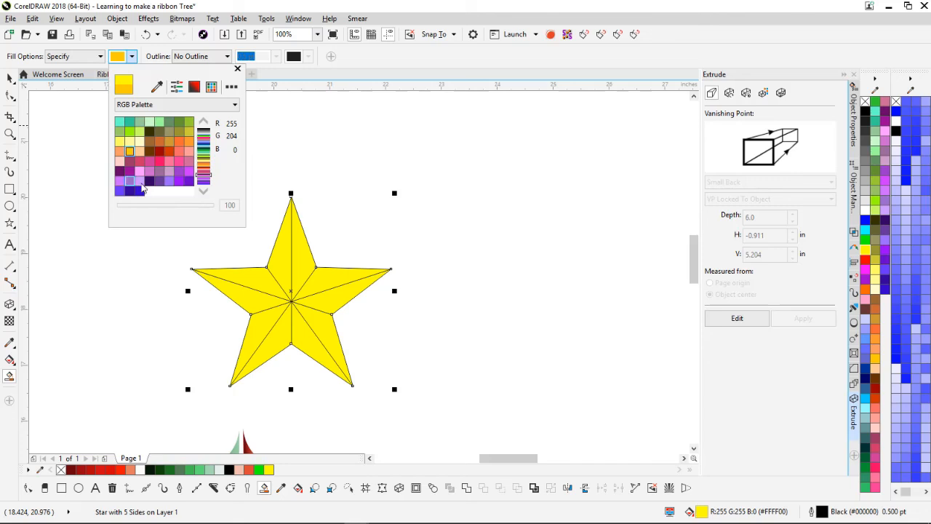
left_click(269, 199)
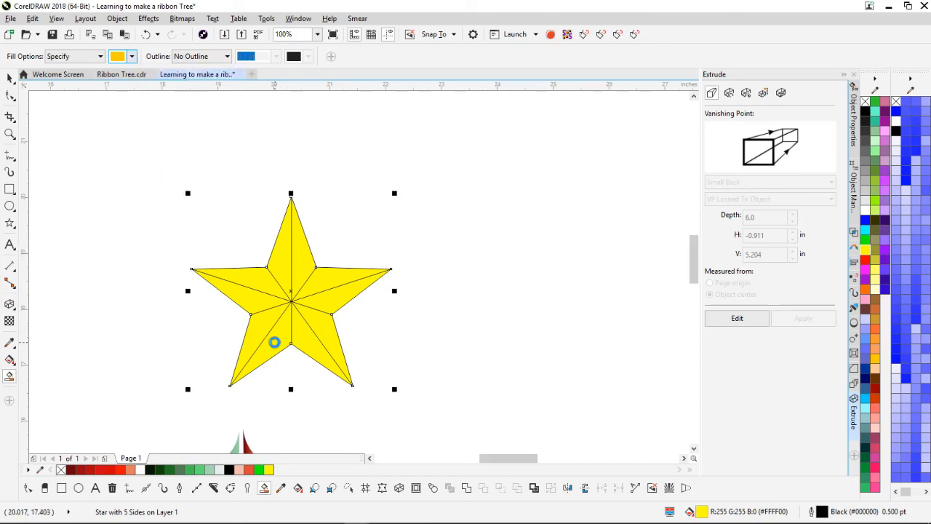
Step: Smart-fill one facet on each of the five arms with Deep Yellow
left_click(274, 340)
left_click(308, 341)
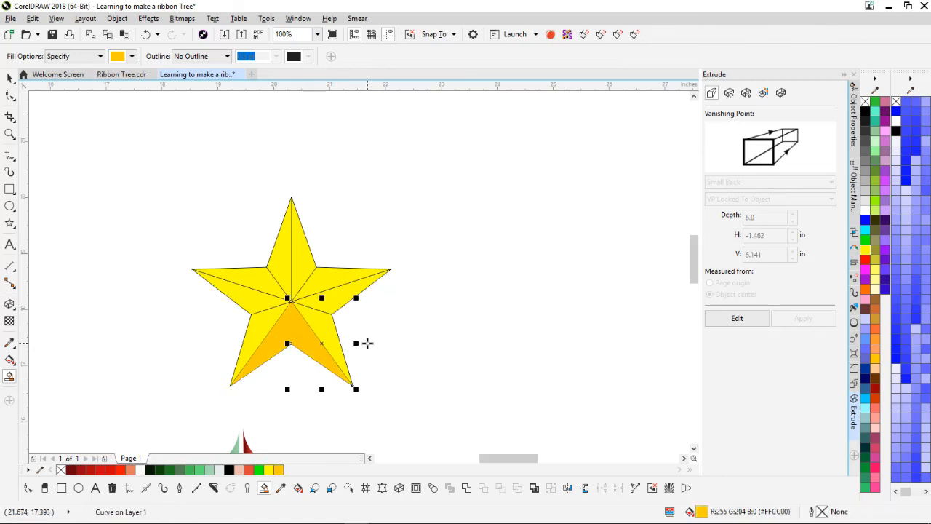
left_click(341, 296)
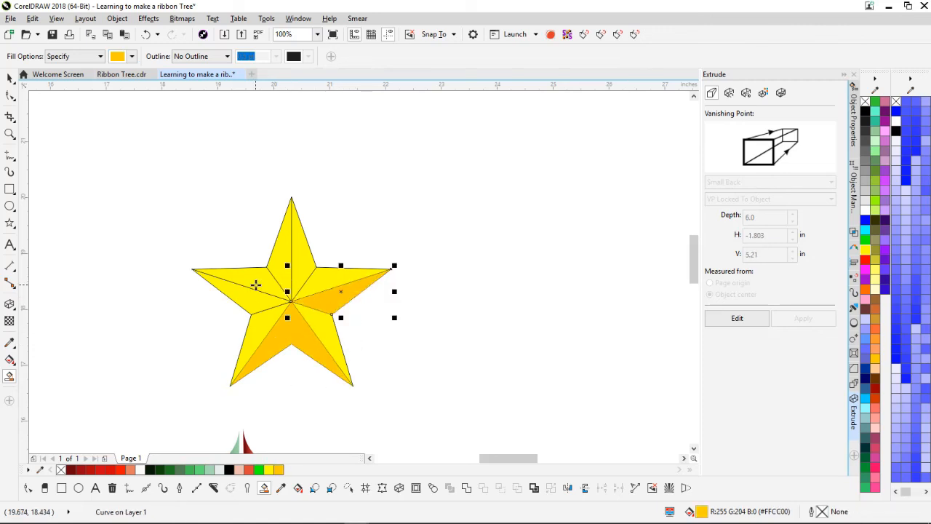
left_click(258, 280)
left_click(302, 263)
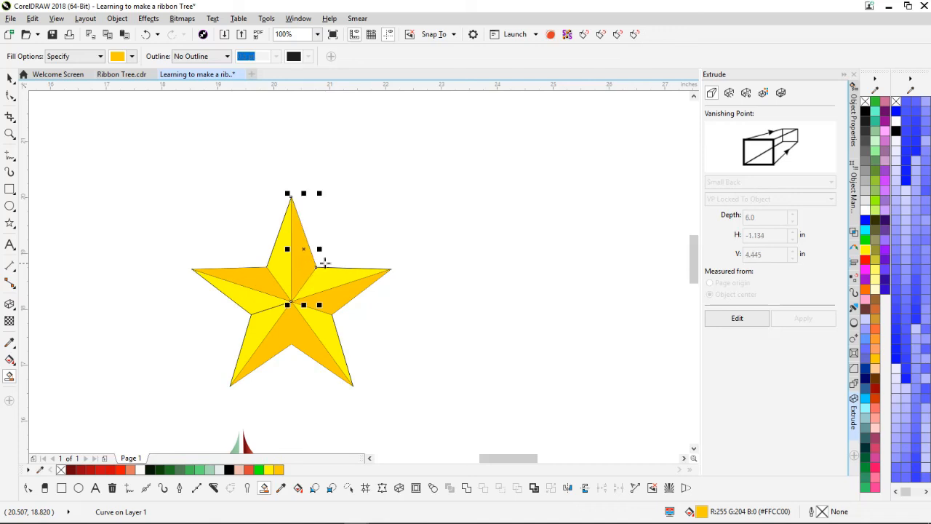
scroll(373, 260, "down", 2)
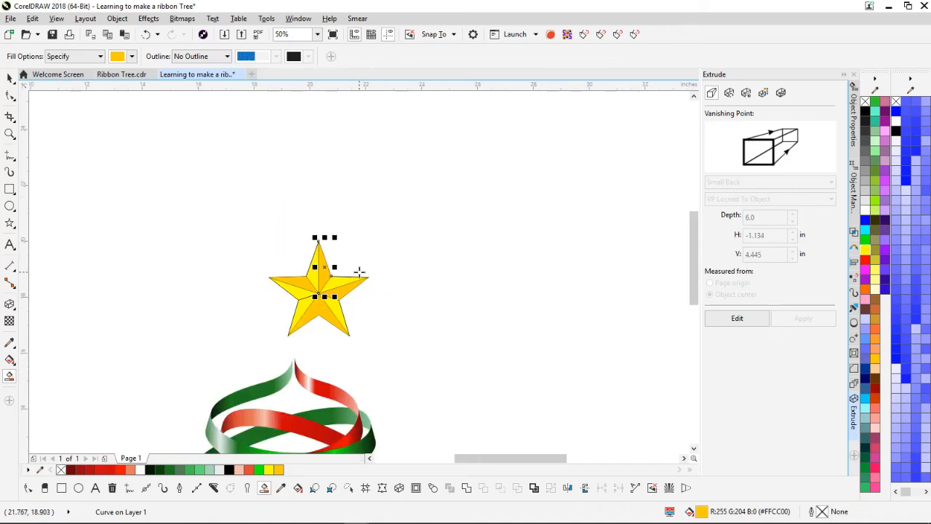
scroll(358, 274, "up", 4)
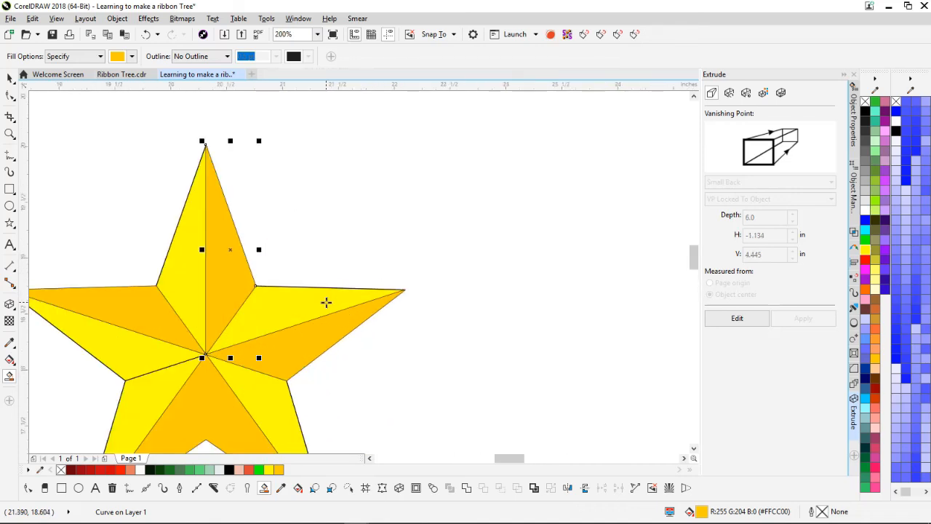
scroll(316, 302, "down", 2)
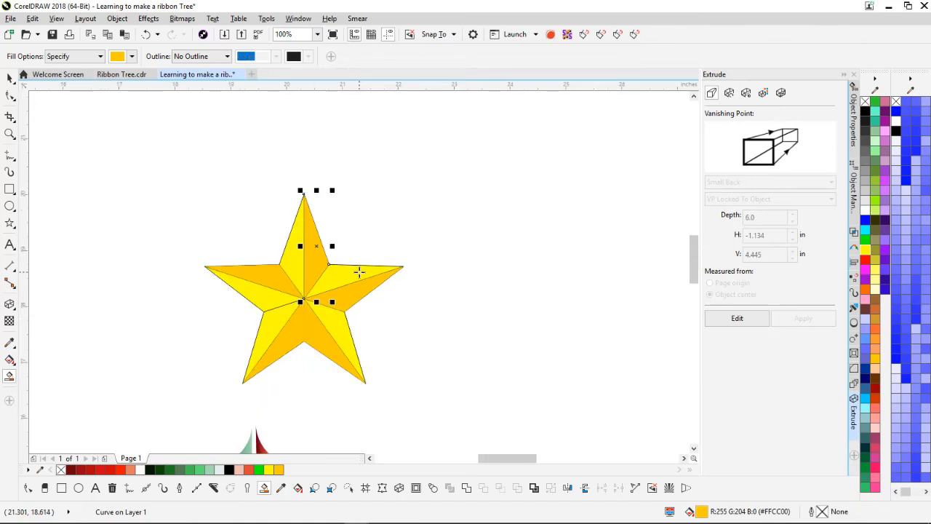
Step: Select all six darker facet curves together
left_click(9, 79)
left_click(231, 231)
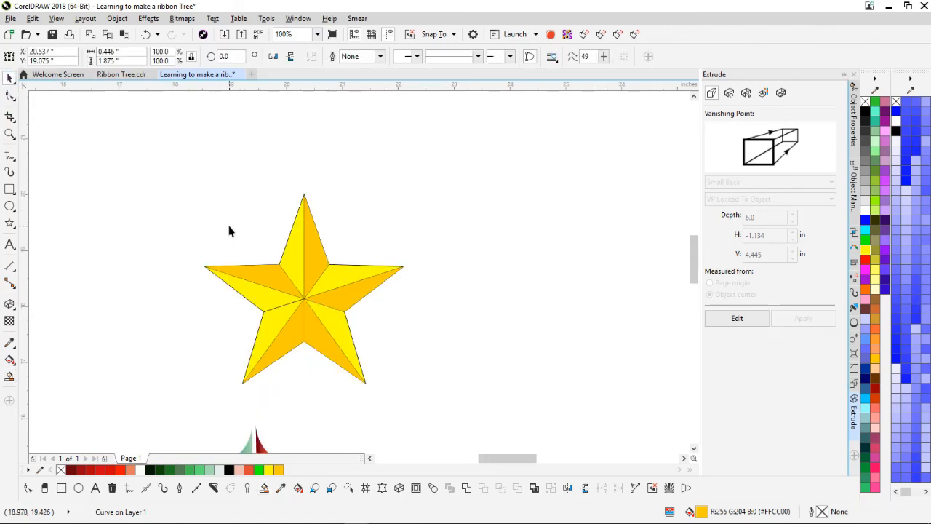
double_click(297, 339)
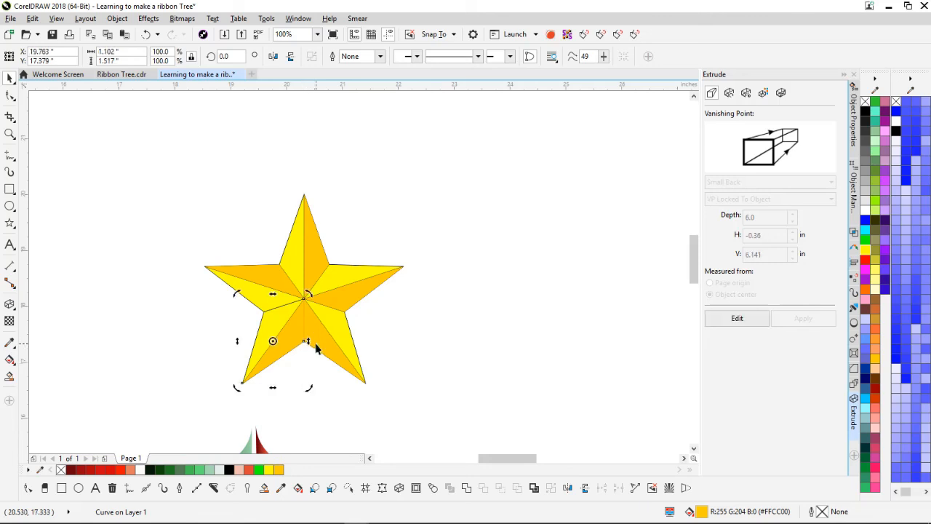
left_click(318, 347, "shift")
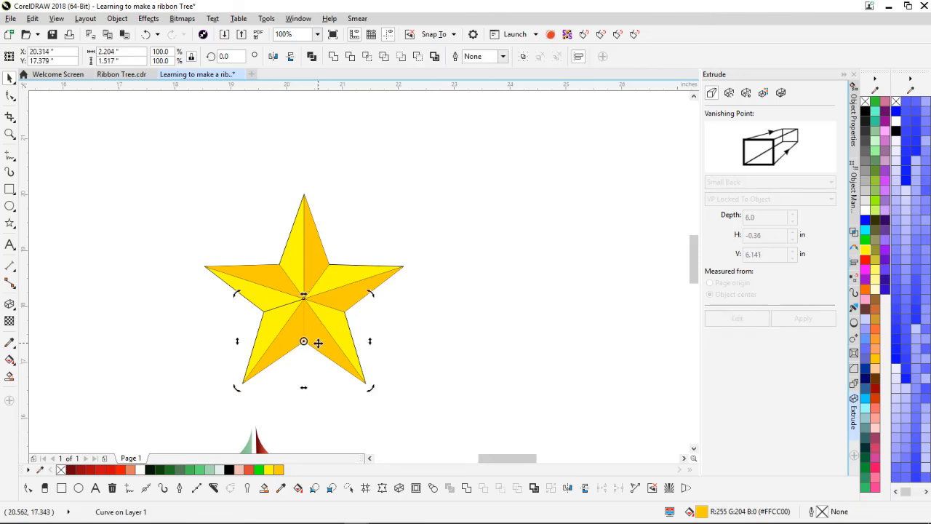
left_click(342, 300, "shift")
left_click(314, 251, "shift")
left_click(270, 278, "shift")
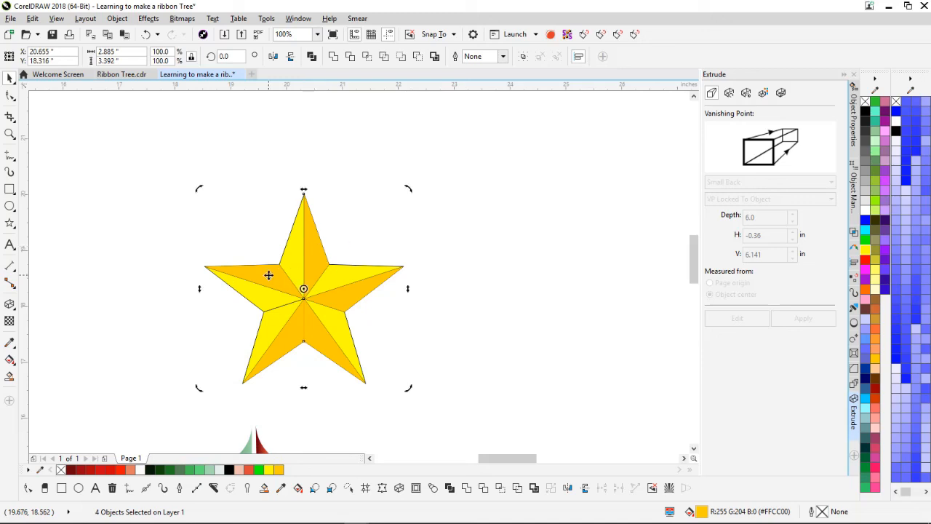
left_click(264, 333, "shift")
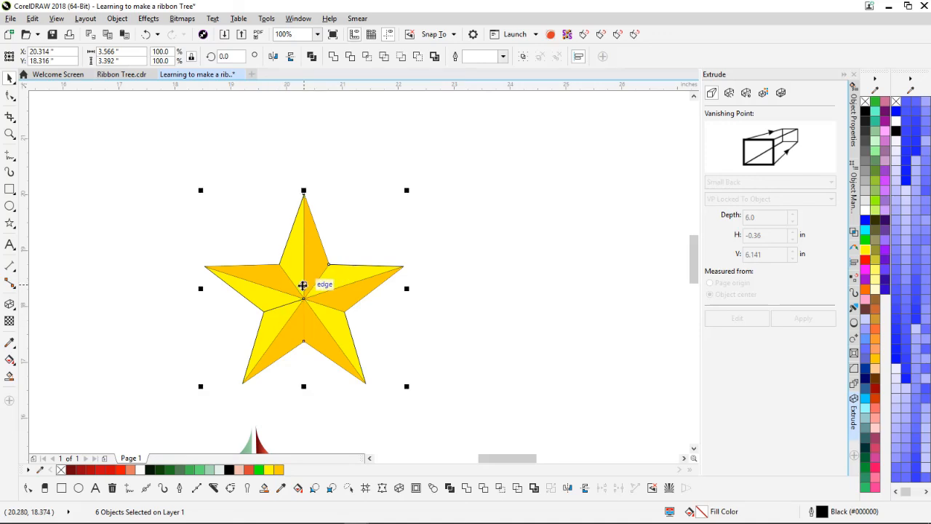
Step: Move the filled facets aside and delete the leftover thin star lines
left_click(279, 312)
left_click_drag(304, 288, 555, 272)
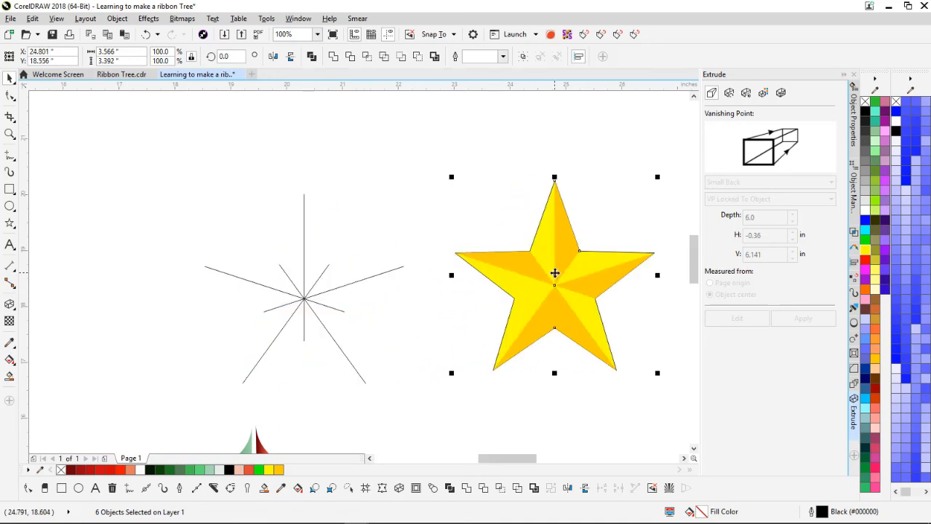
scroll(359, 276, "down", 1)
left_click_drag(221, 196, 369, 332)
key("Delete")
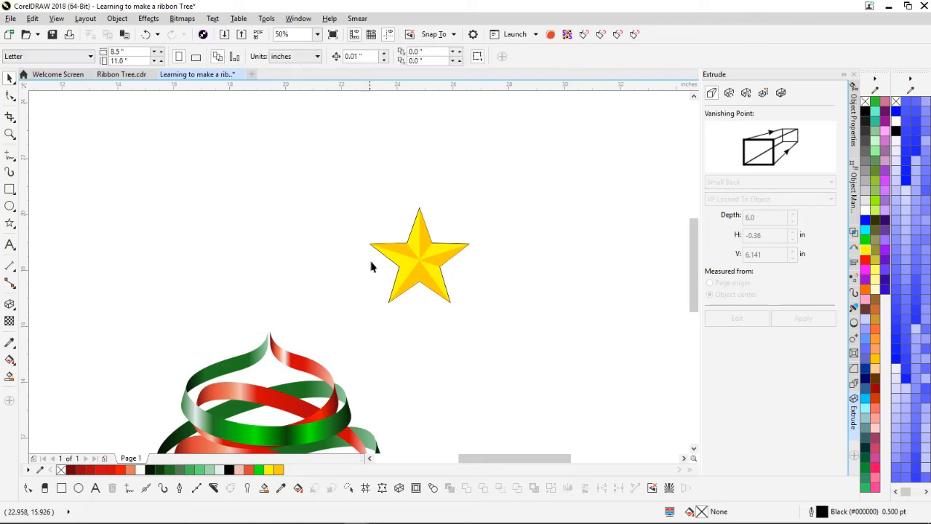
Step: Remove the star's outline, group its pieces, and move it onto the ribbon tree
left_click_drag(342, 182, 550, 353)
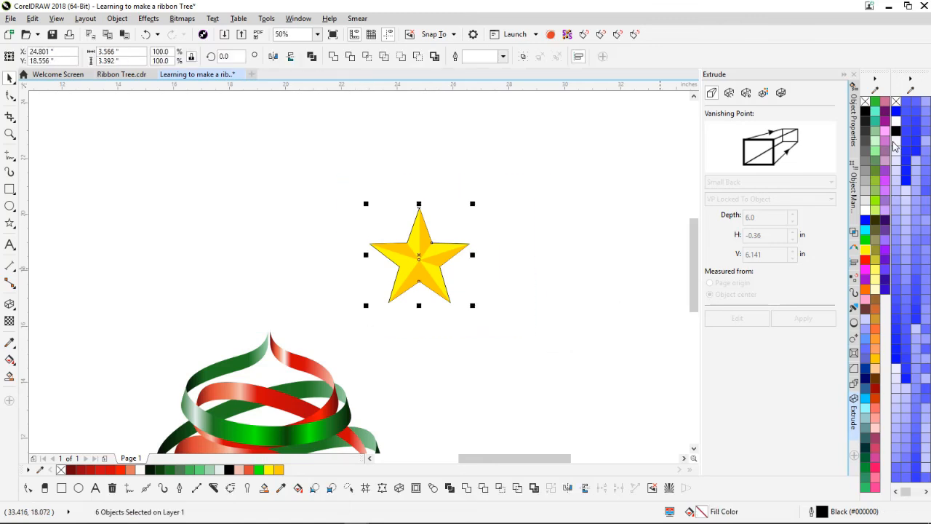
right_click(865, 102)
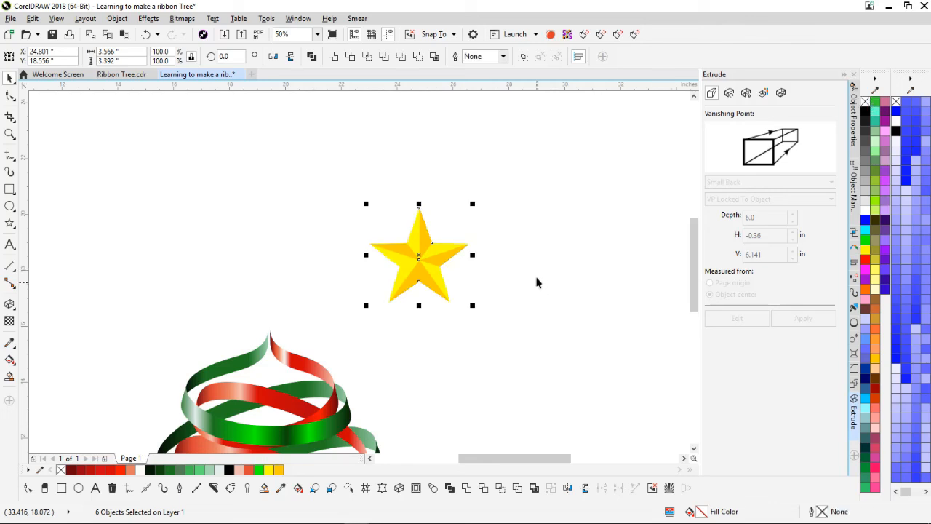
left_click(524, 57)
left_click_drag(421, 259, 271, 339)
Step: Scale the star to about 115% and settle it centred on the tree's tip
left_click_drag(320, 276, 383, 258)
left_click_drag(295, 325, 291, 331)
scroll(377, 340, "down", 2)
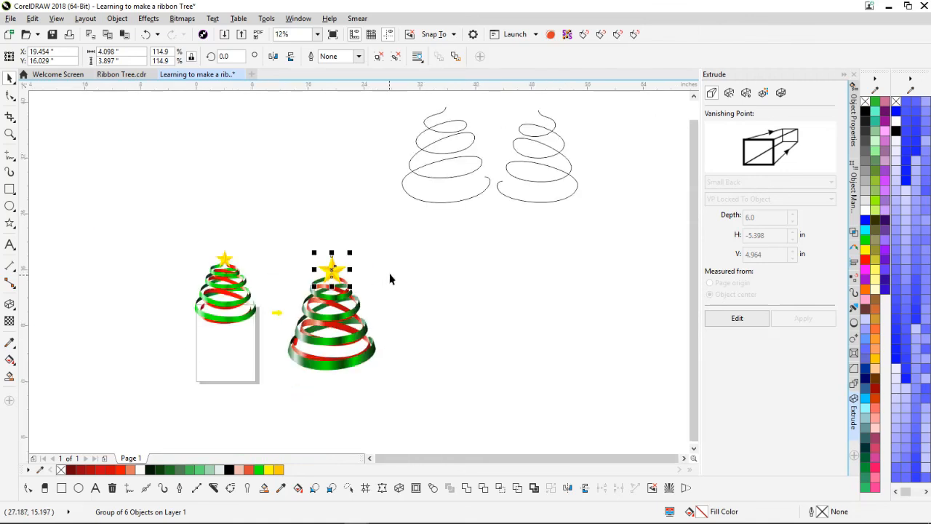
scroll(362, 276, "up", 1)
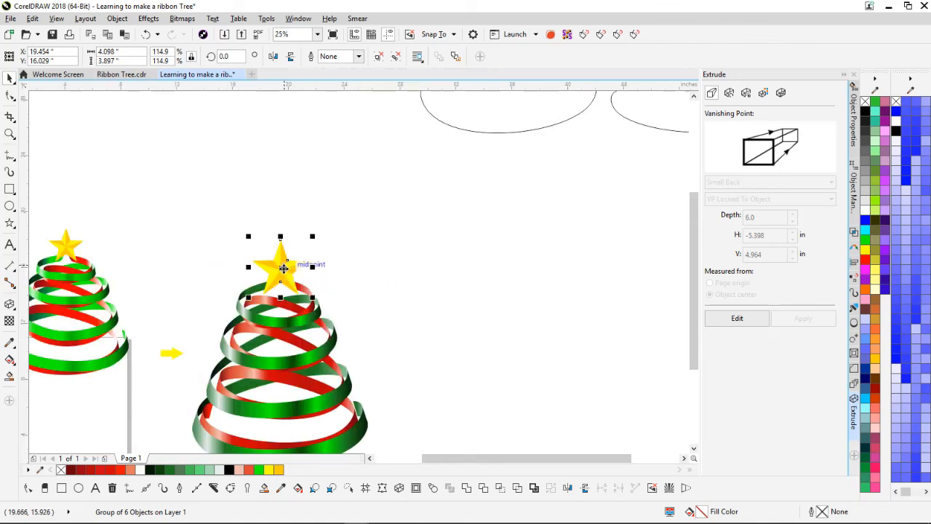
left_click_drag(283, 267, 284, 275)
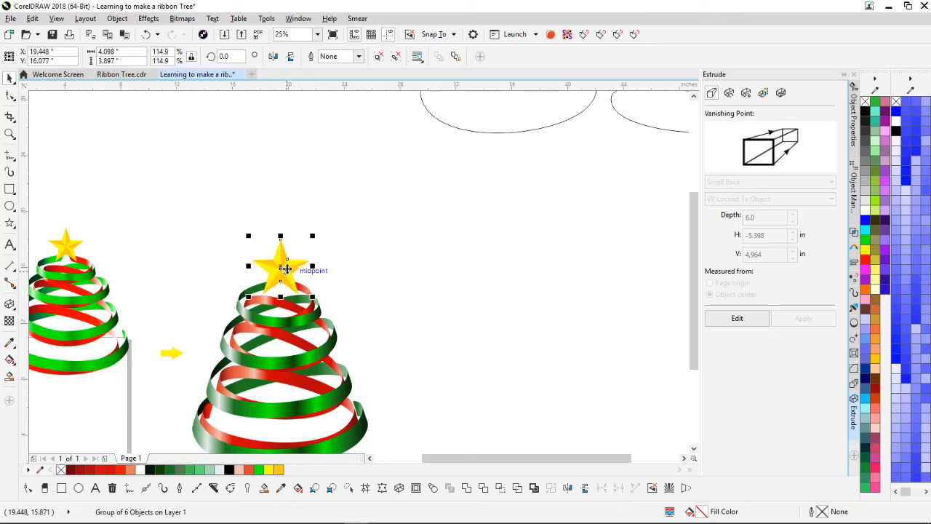
left_click(331, 268)
scroll(359, 271, "down", 2)
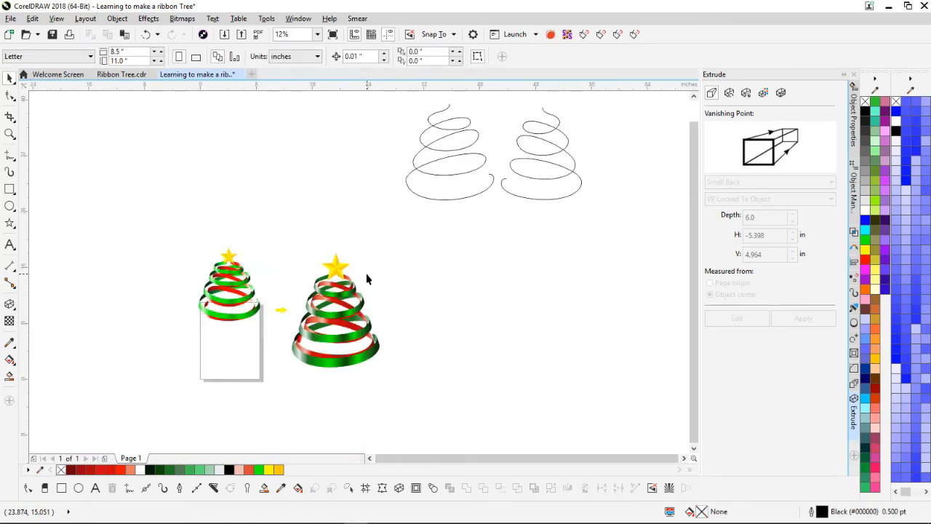